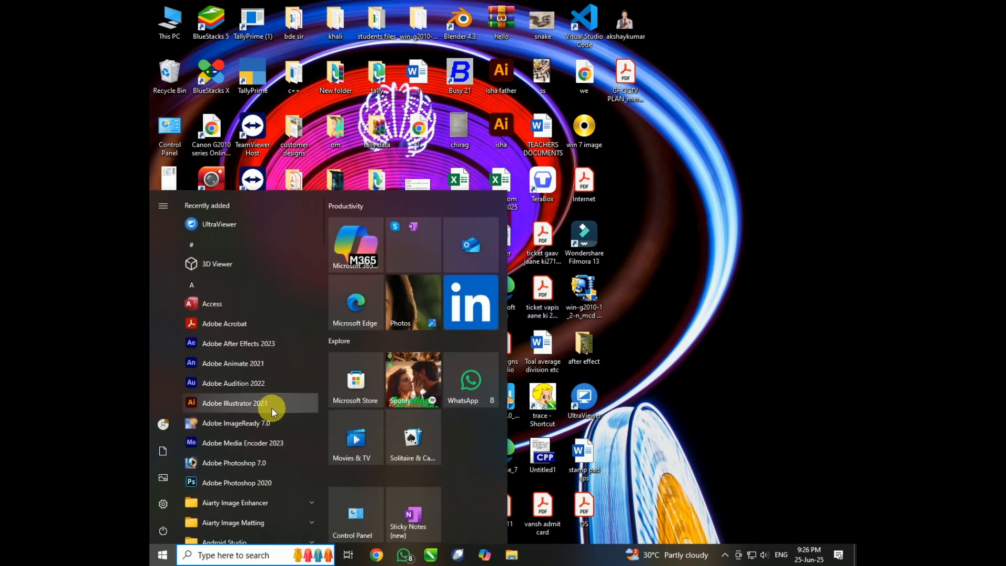
Launch Adobe Photoshop 2020 and dismiss the Creative Cloud repair message.
{"action": "left_click", "coordinate": [248, 485]}
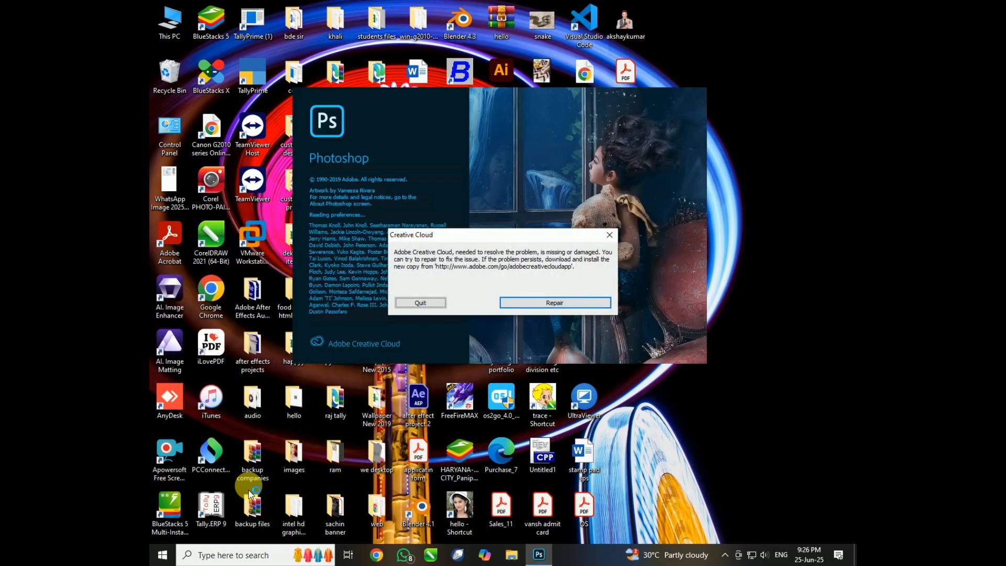
{"action": "left_click", "coordinate": [609, 235]}
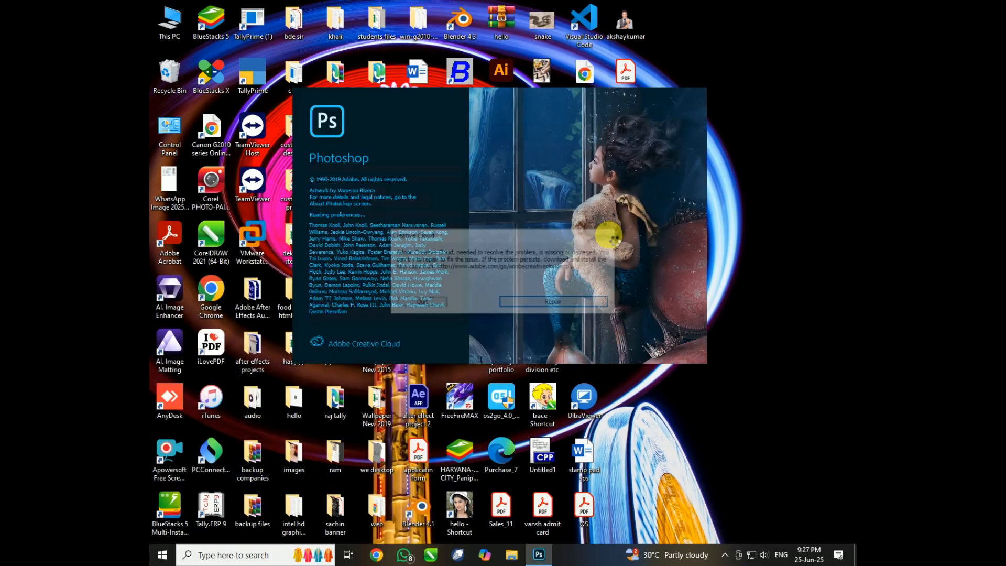
{"action": "right_click", "coordinate": [691, 62]}
{"action": "left_click", "coordinate": [646, 93]}
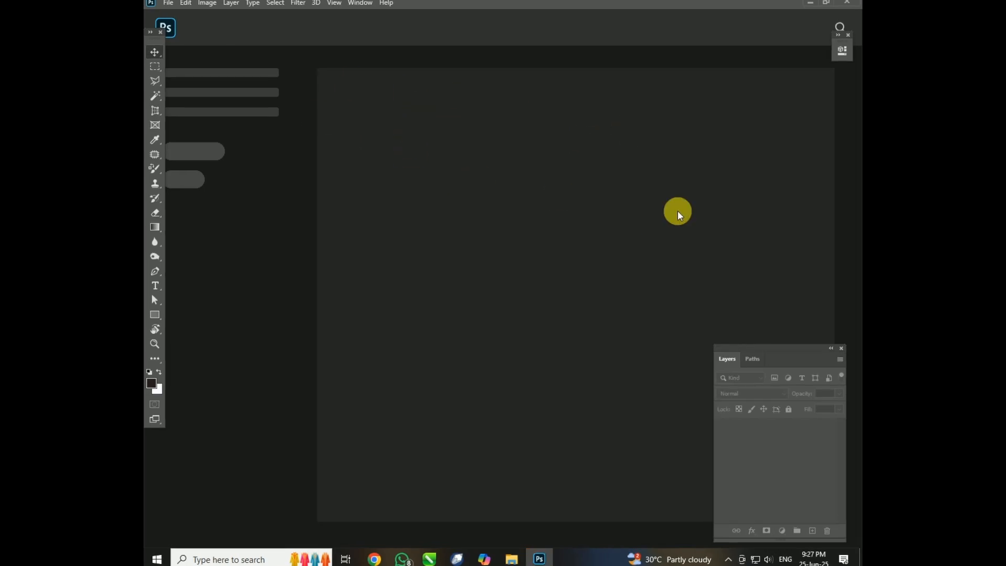
Start creating a new document to bring up its preset and size settings.
{"action": "left_click", "coordinate": [166, 3]}
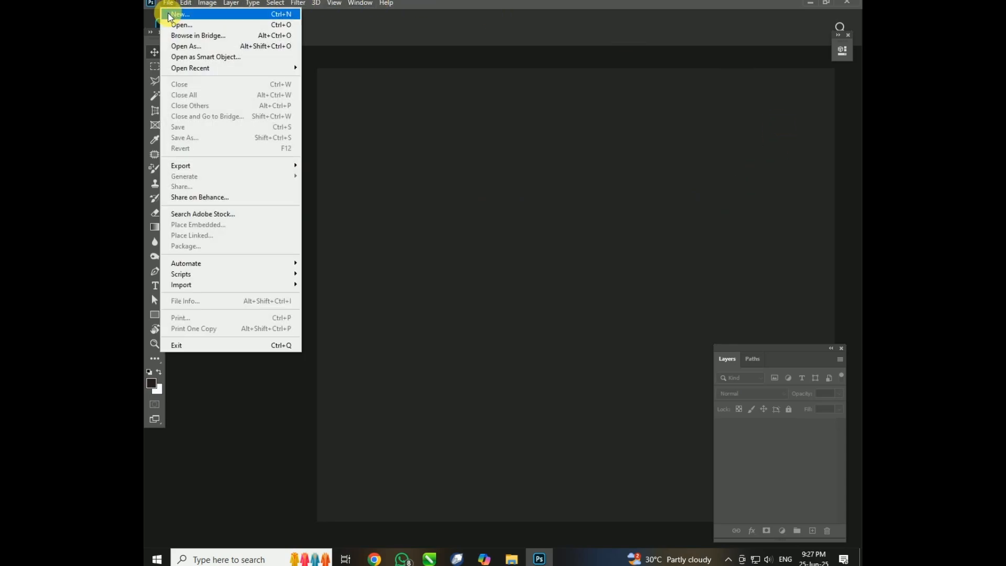
{"action": "left_click", "coordinate": [511, 130]}
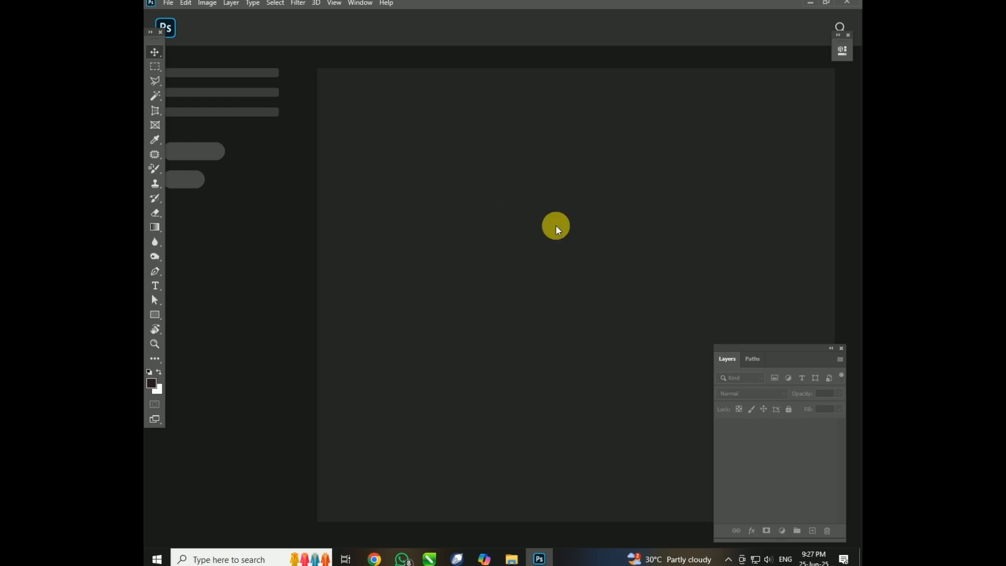
{"action": "left_click", "coordinate": [168, 3]}
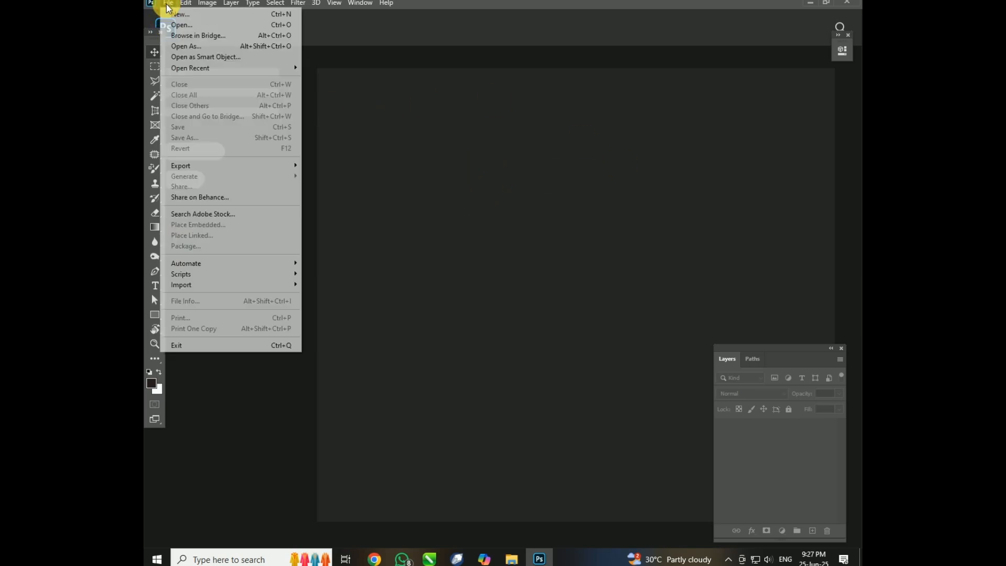
{"action": "left_click", "coordinate": [174, 14]}
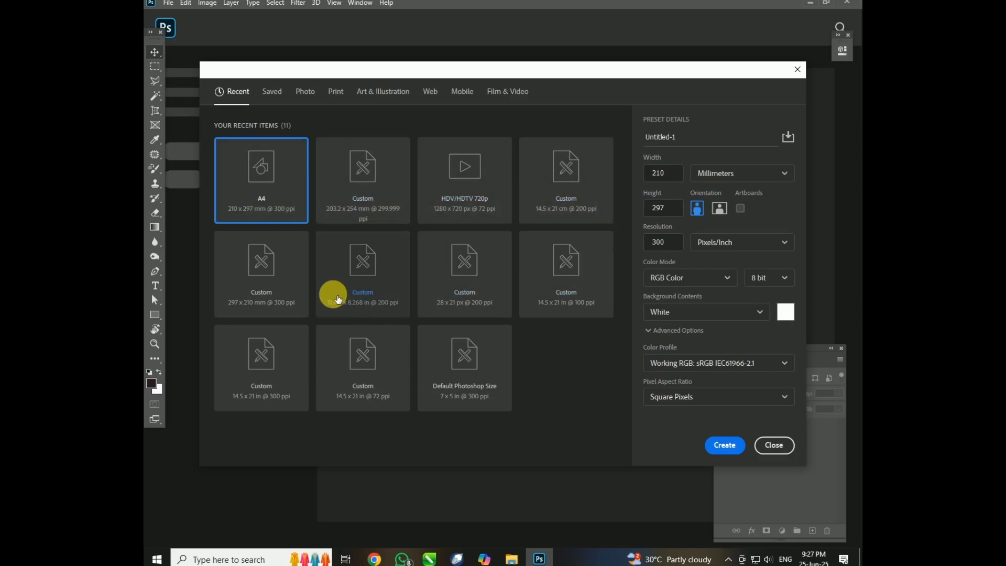
Look through the blank document presets for Print, Art & Illustration, Web, Mobile and Film & Video.
{"action": "left_click", "coordinate": [348, 97]}
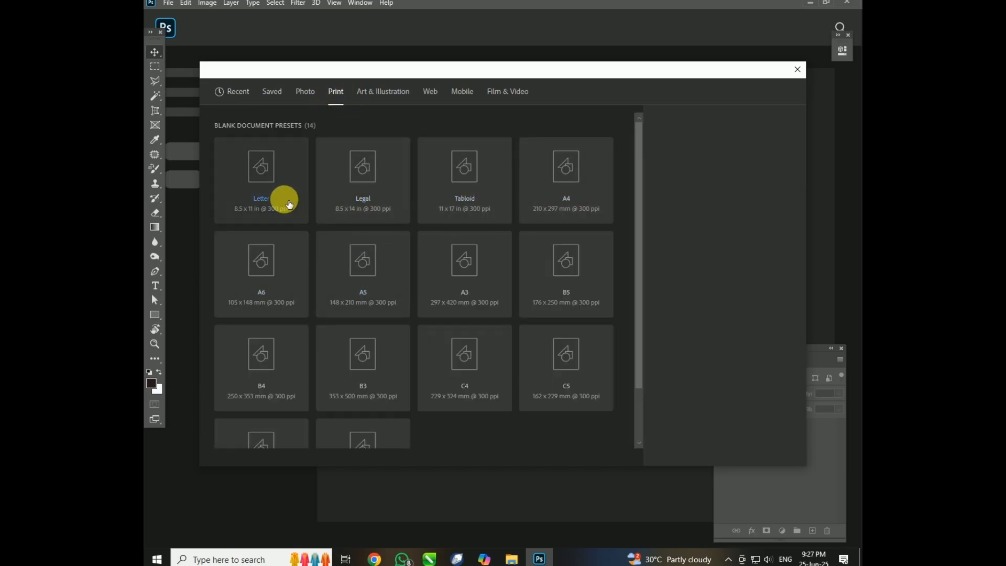
{"action": "left_click", "coordinate": [385, 91]}
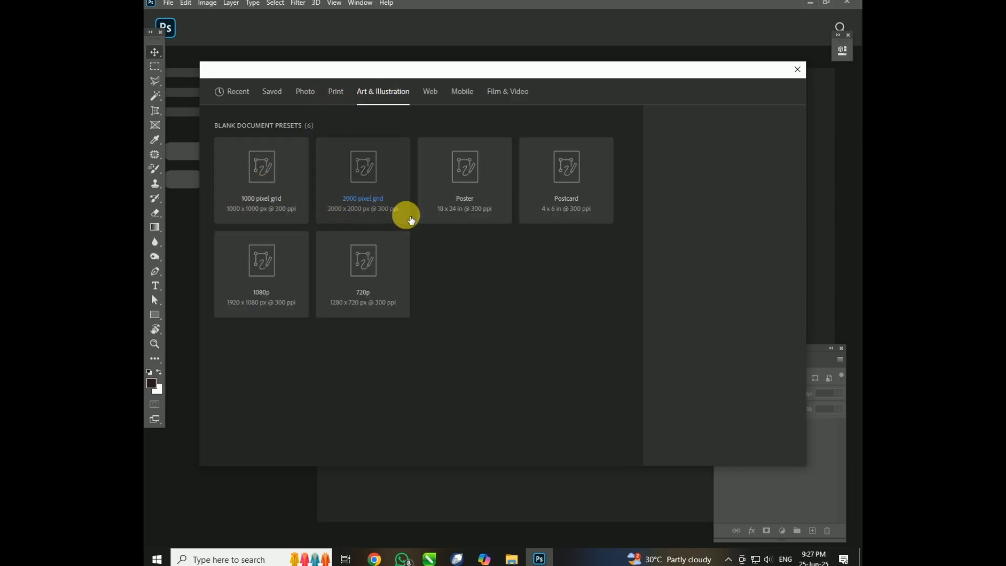
{"action": "left_click", "coordinate": [436, 98]}
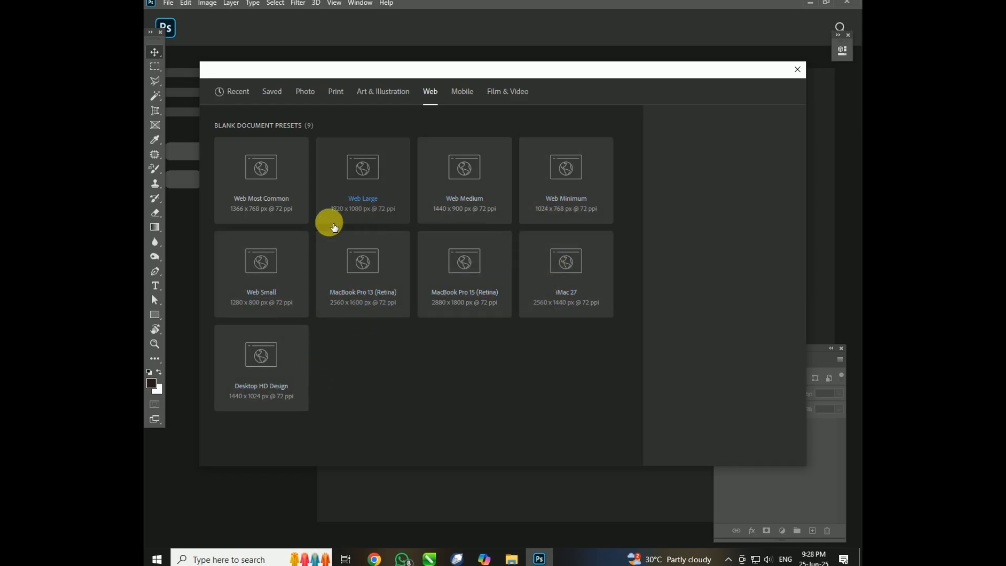
{"action": "left_click", "coordinate": [471, 95]}
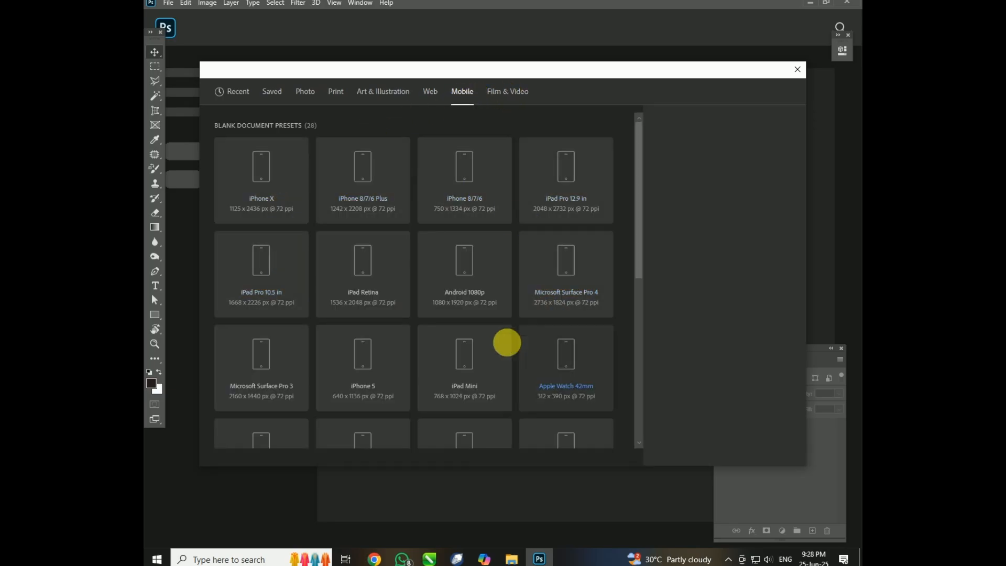
{"action": "scroll", "coordinate": [516, 286], "scroll_direction": "down", "scroll_amount": 3}
{"action": "scroll", "coordinate": [513, 283], "scroll_direction": "up", "scroll_amount": 5}
{"action": "left_click", "coordinate": [503, 91]}
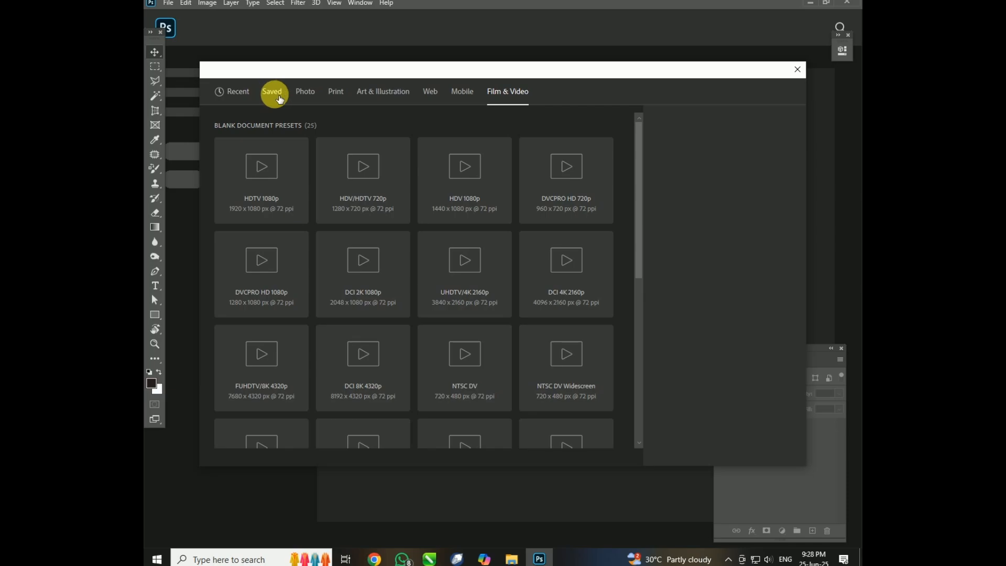
Choose the Portrait, 5 x 7 photo preset and keep inches as the document unit.
{"action": "left_click", "coordinate": [320, 96]}
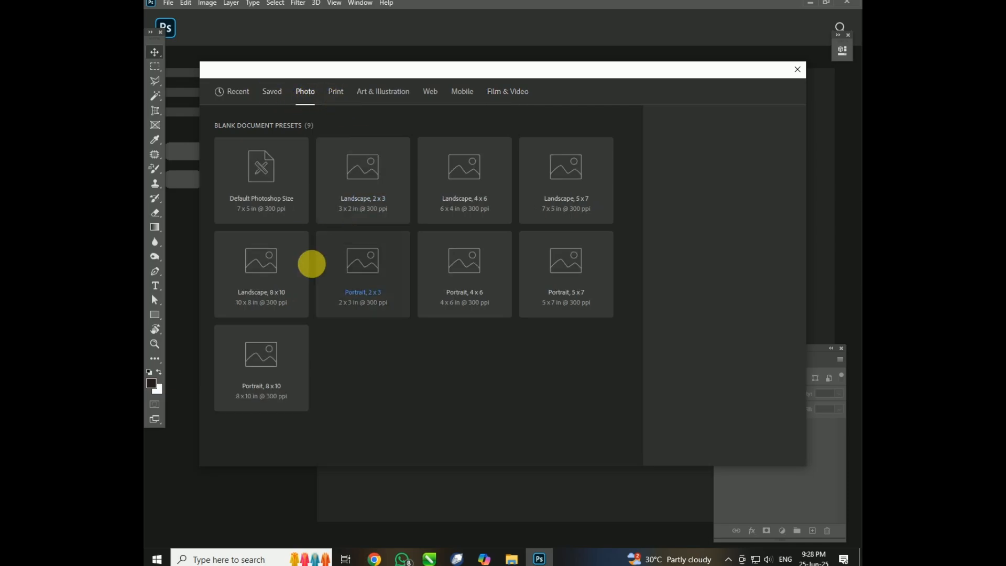
{"action": "left_click", "coordinate": [574, 260]}
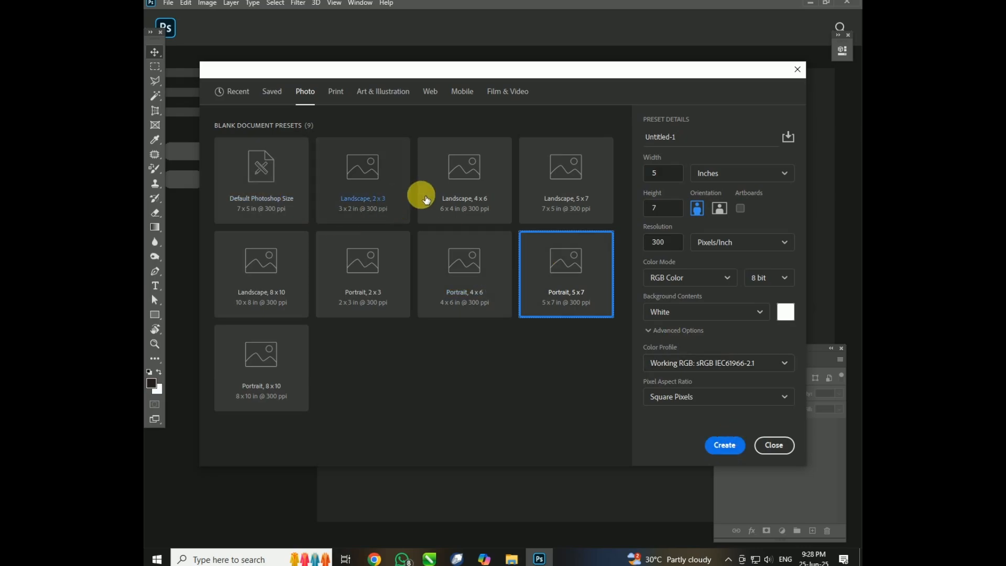
{"action": "left_click", "coordinate": [725, 178]}
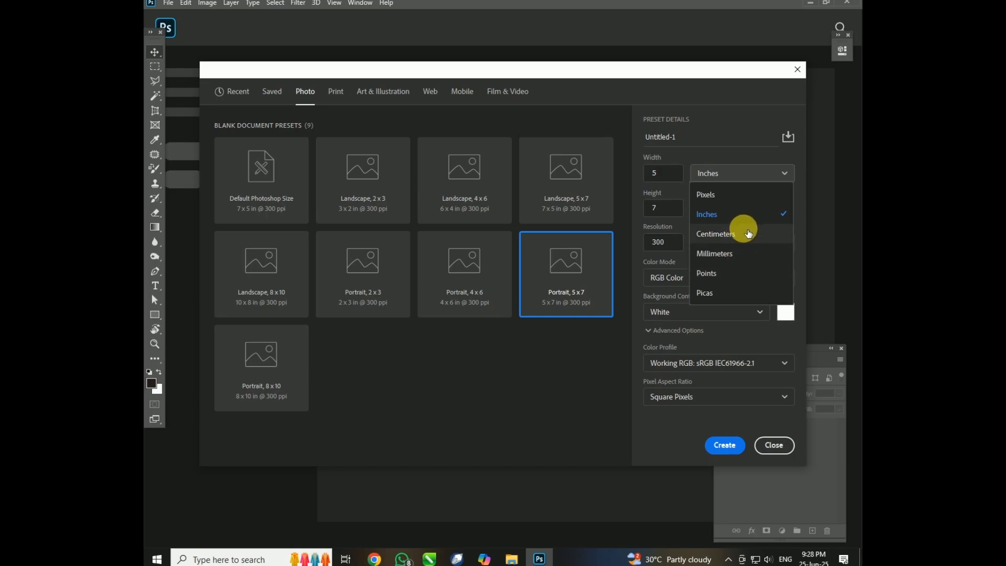
{"action": "left_click", "coordinate": [726, 213]}
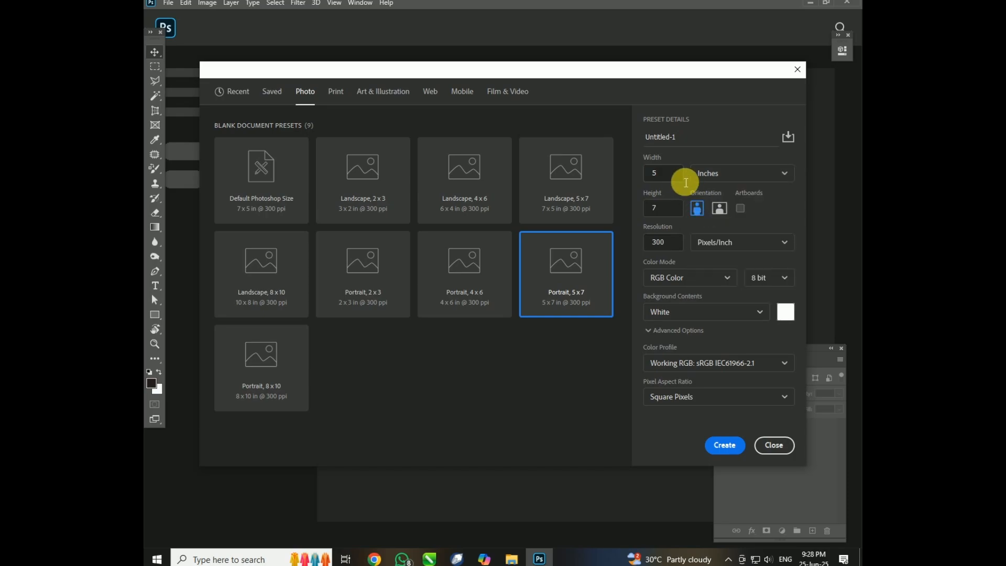
Set the new document's width to 12 inches.
{"action": "double_click", "coordinate": [646, 173]}
{"action": "type", "text": "12"}
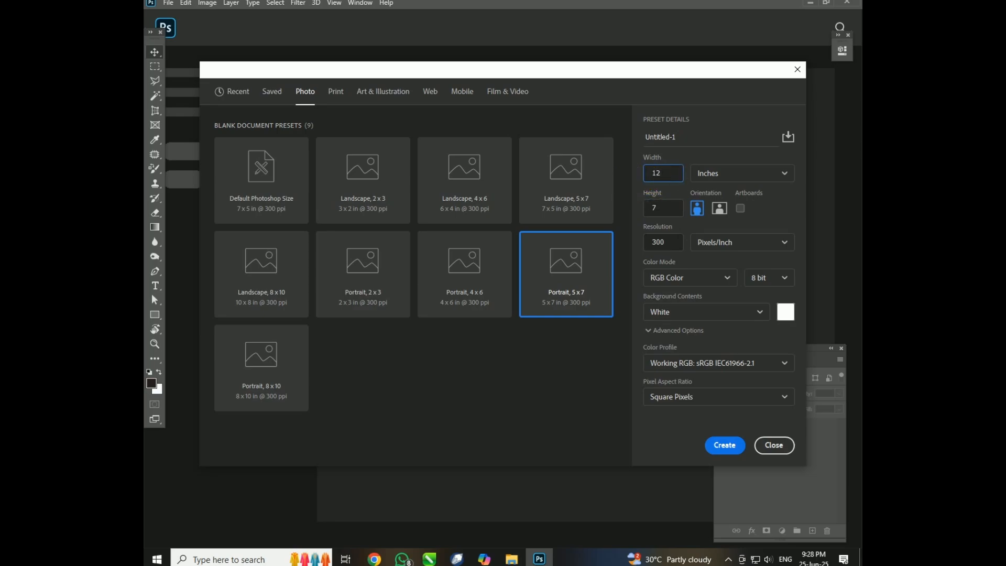
{"action": "left_click", "coordinate": [719, 176]}
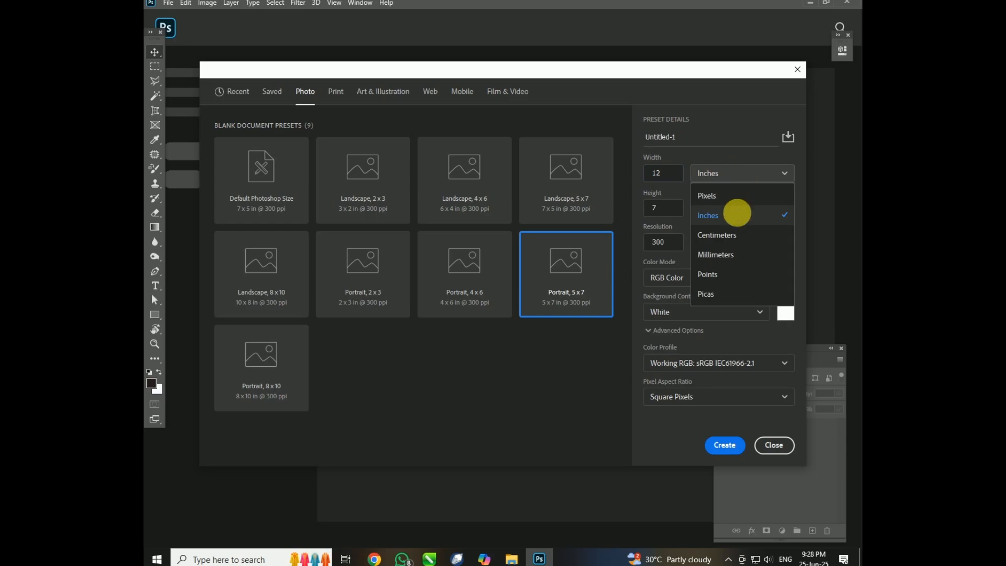
{"action": "left_click", "coordinate": [739, 211]}
Set the new document's width and height to 10 inches each.
{"action": "double_click", "coordinate": [649, 175]}
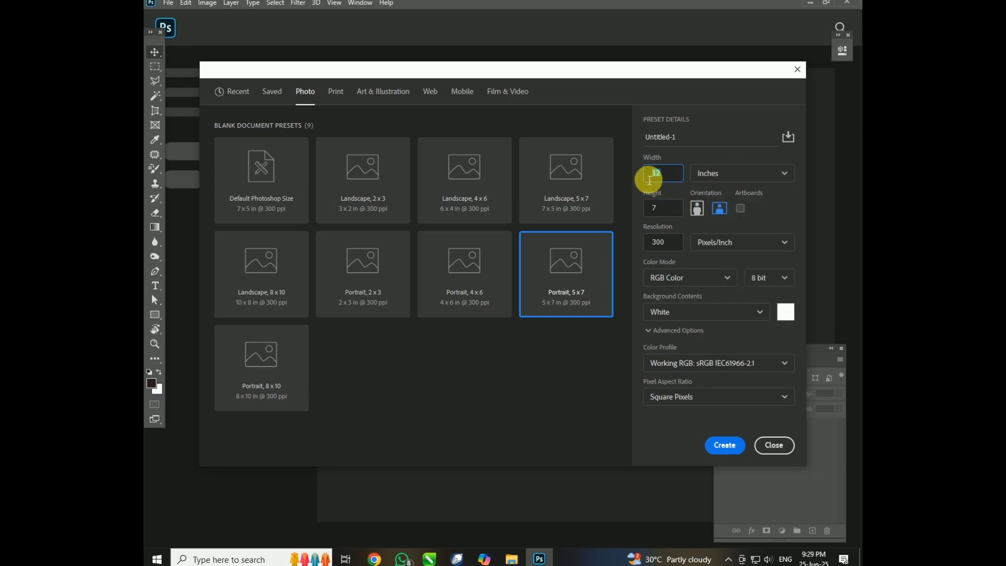
{"action": "type", "text": "10"}
{"action": "key", "text": "Tab"}
{"action": "type", "text": "10"}
Try a resolution of 72 pixels per inch, and set it back to 300.
{"action": "double_click", "coordinate": [683, 246]}
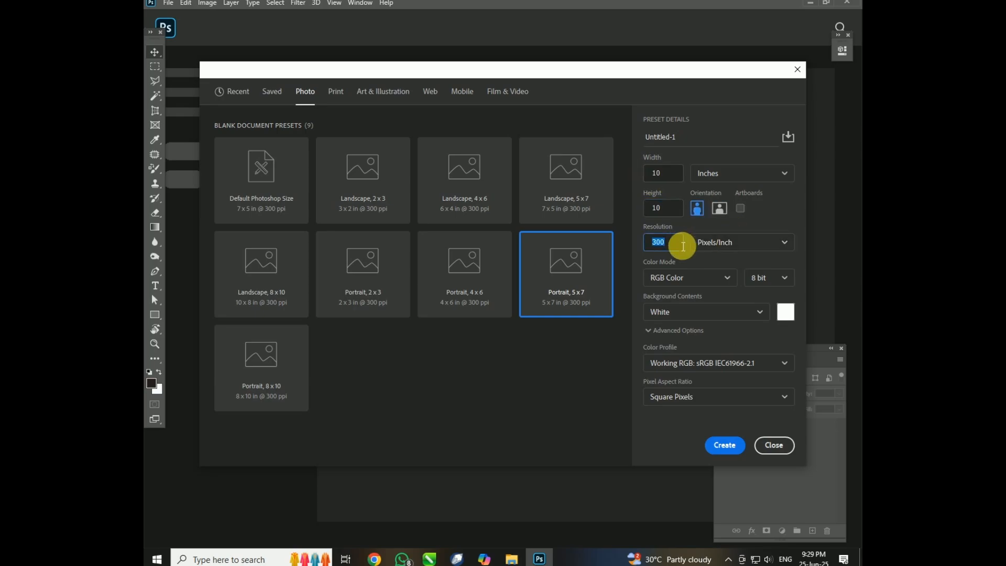
{"action": "type", "text": "72"}
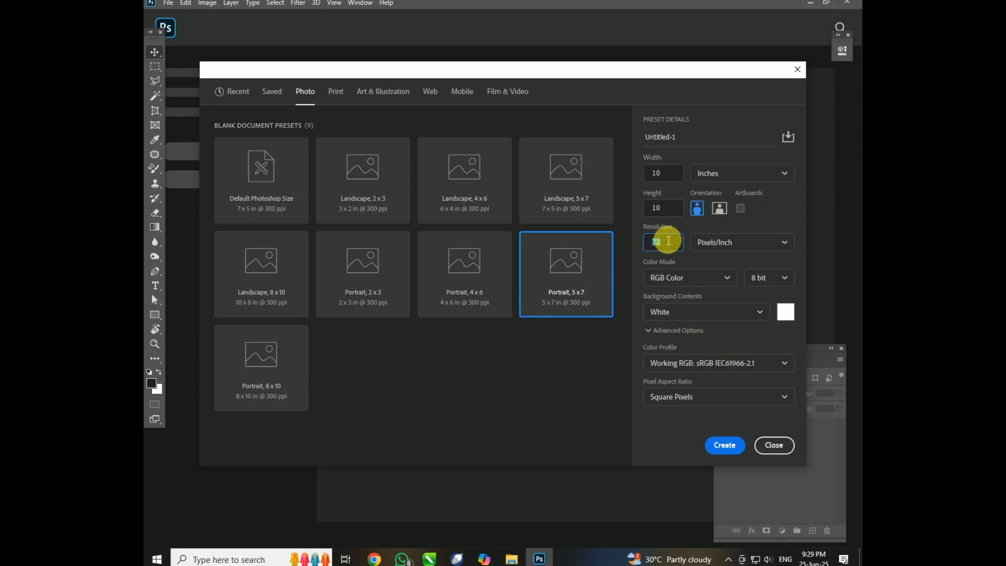
{"action": "type", "text": "300"}
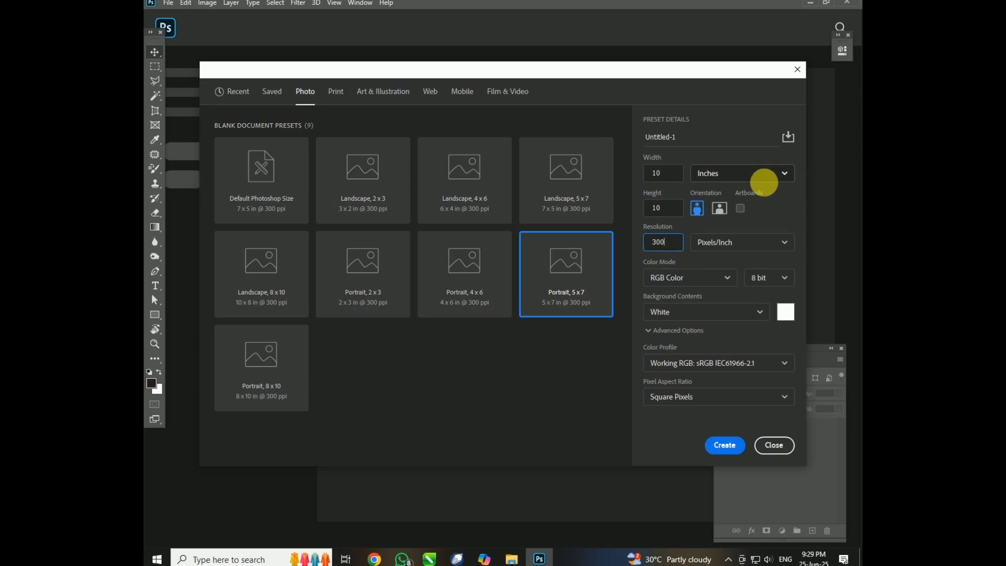
Check the available size units, and switch the resolution unit to Pixels/Centimeter and back to Pixels/Inch.
{"action": "left_click", "coordinate": [739, 178]}
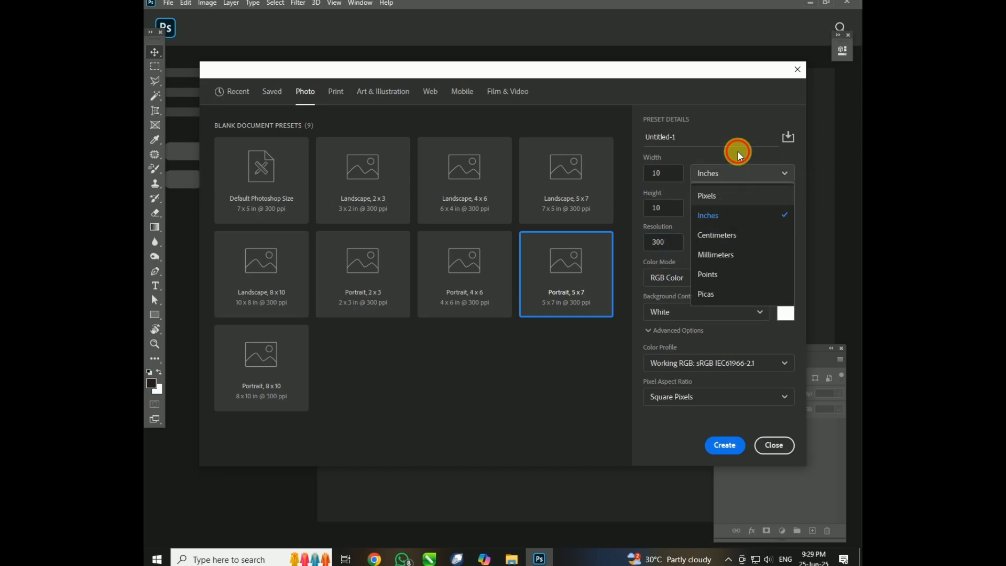
{"action": "left_click", "coordinate": [734, 192]}
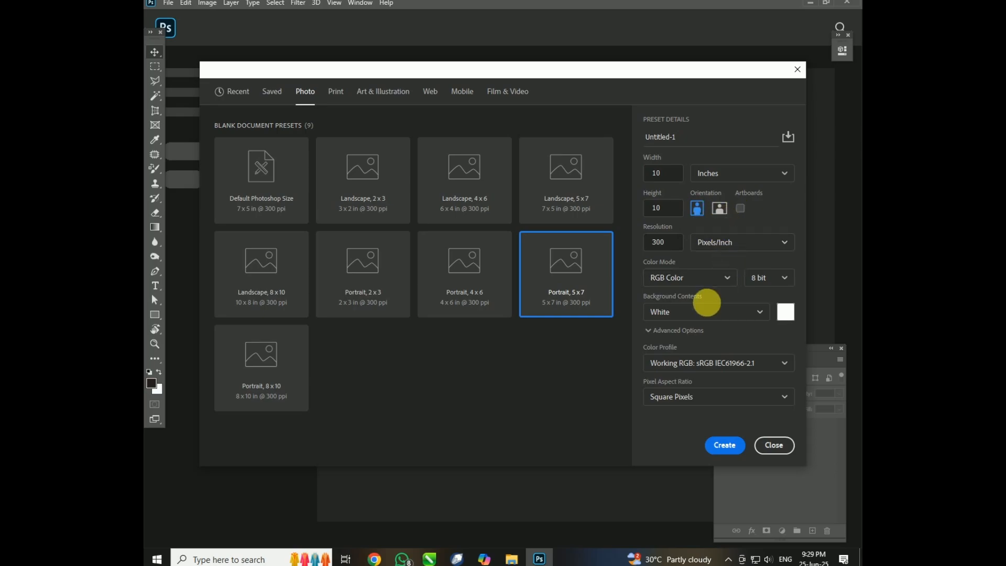
{"action": "left_click", "coordinate": [719, 244]}
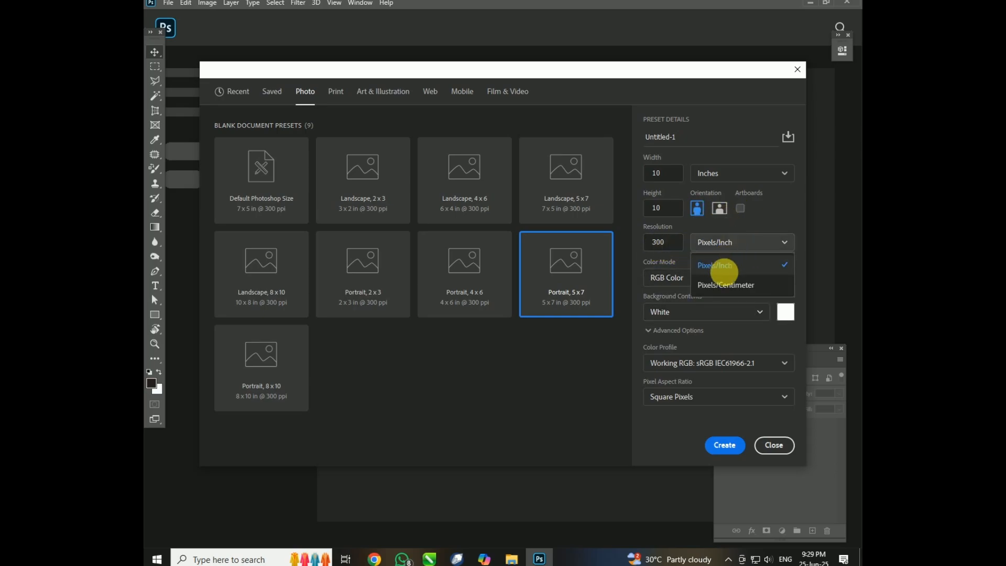
{"action": "left_click", "coordinate": [722, 274]}
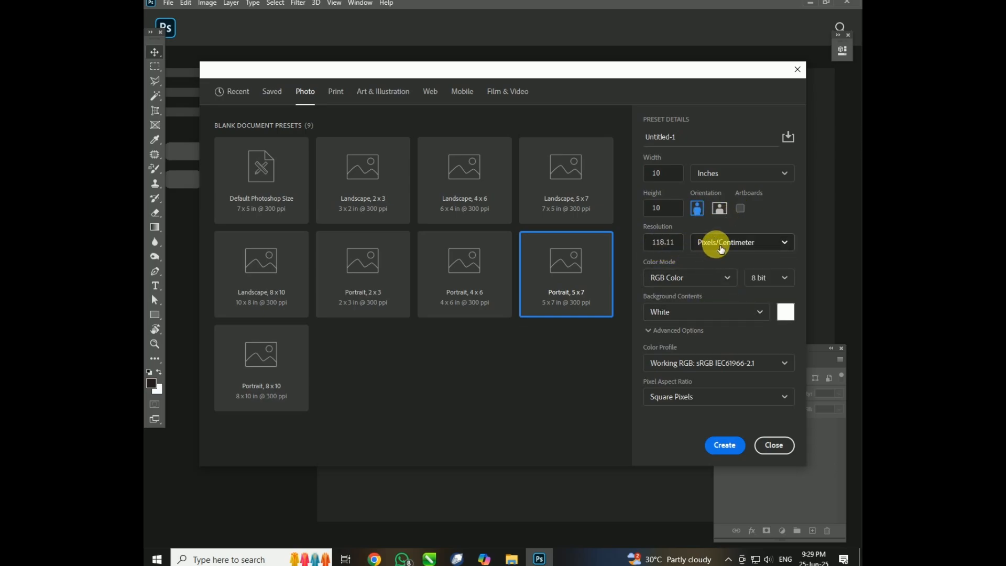
{"action": "left_click", "coordinate": [729, 247]}
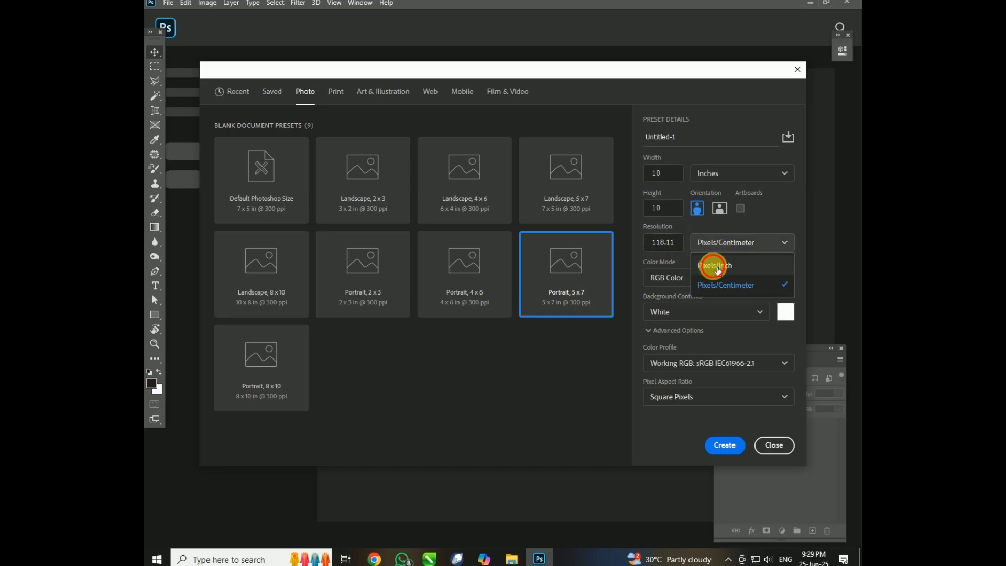
{"action": "left_click", "coordinate": [710, 263]}
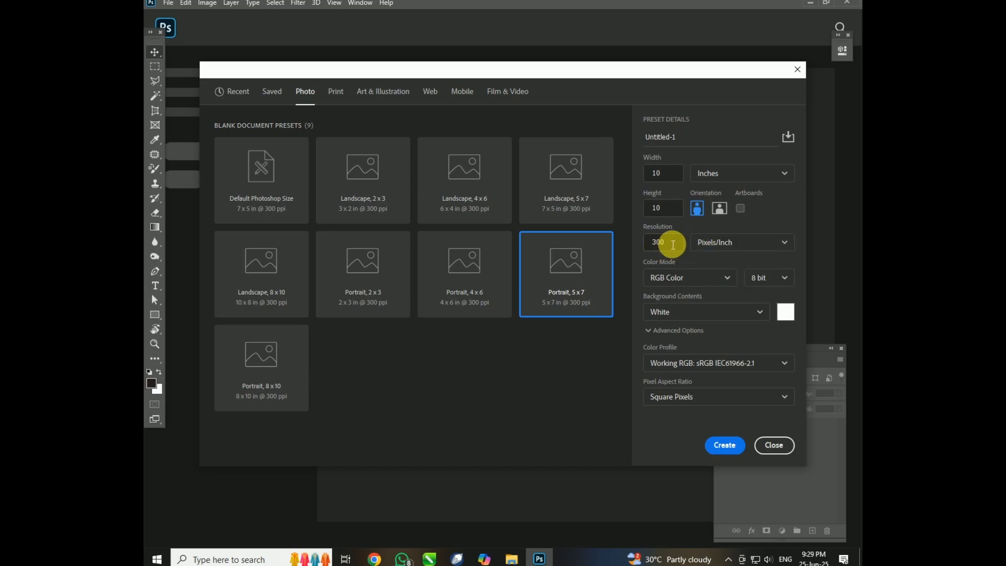
{"action": "left_click", "coordinate": [725, 278]}
{"action": "left_click", "coordinate": [777, 263]}
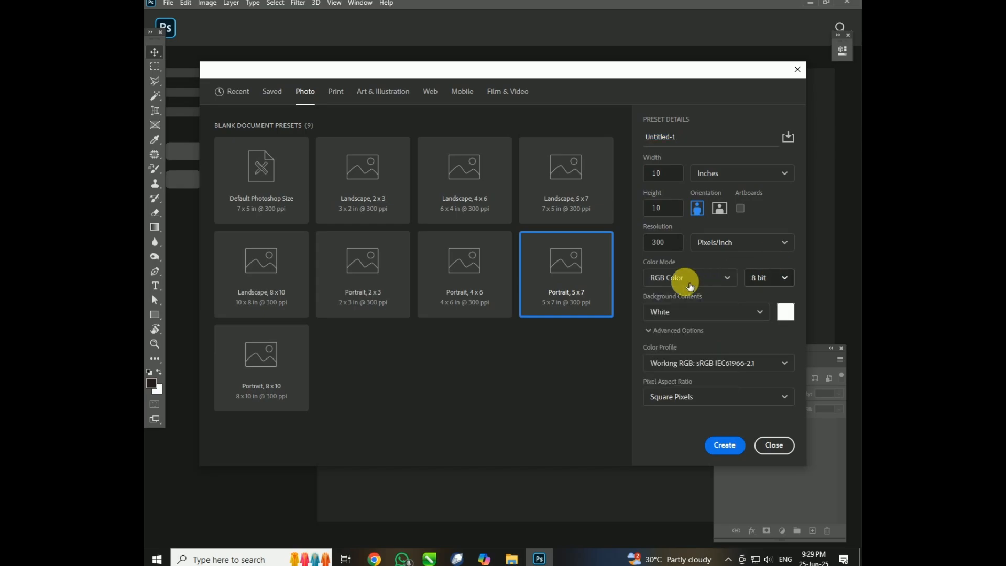
Try Background Color and Transparent as the new document's background contents, and set them back to White.
{"action": "left_click", "coordinate": [761, 313]}
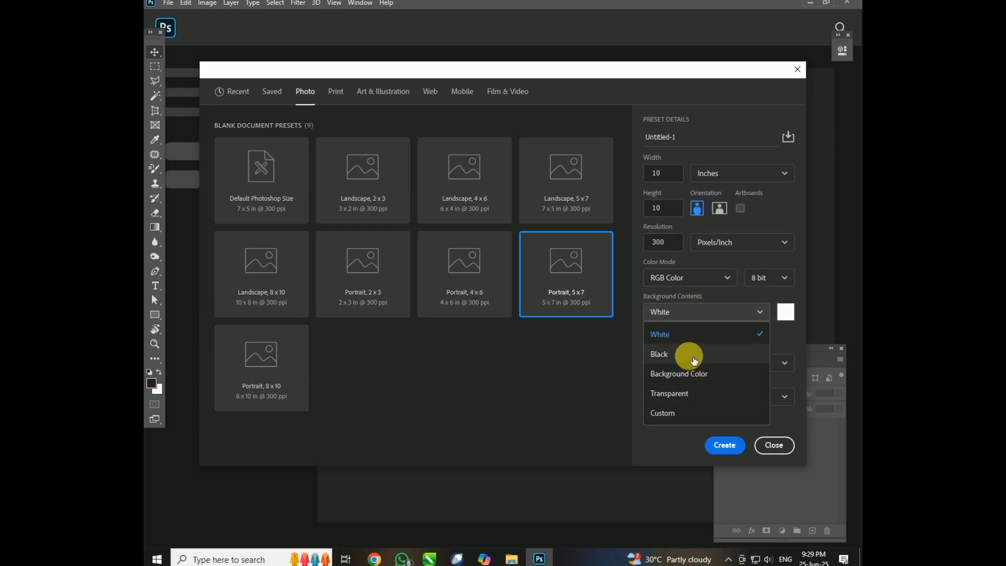
{"action": "left_click", "coordinate": [701, 377]}
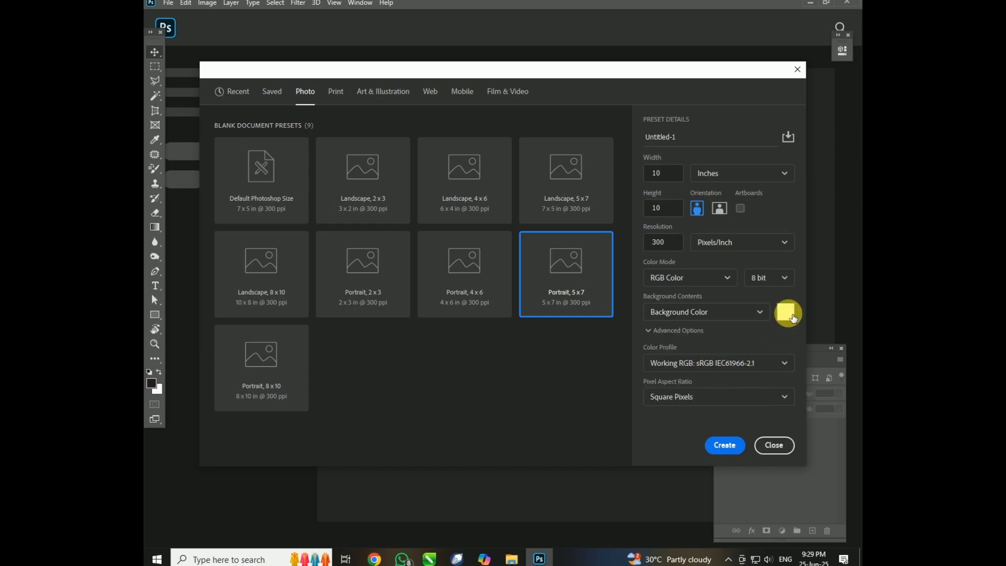
{"action": "left_click", "coordinate": [786, 311]}
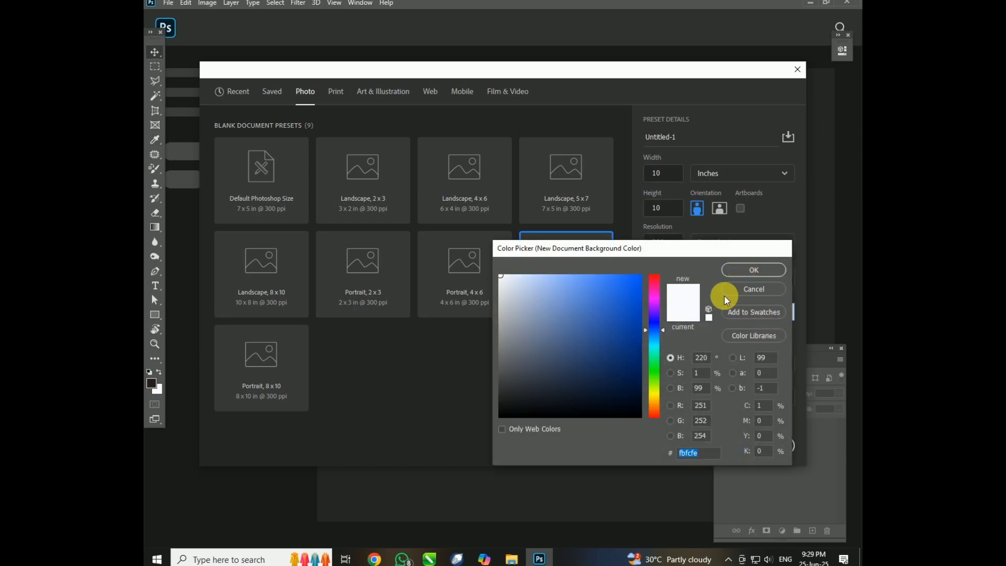
{"action": "left_click", "coordinate": [734, 294]}
{"action": "left_click", "coordinate": [718, 313]}
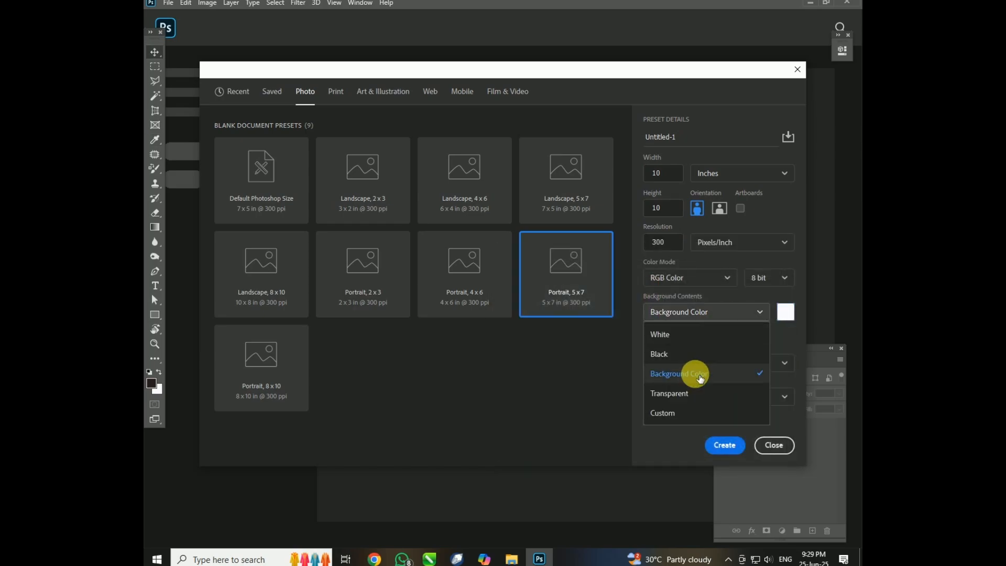
{"action": "left_click", "coordinate": [696, 402]}
{"action": "left_click", "coordinate": [711, 314]}
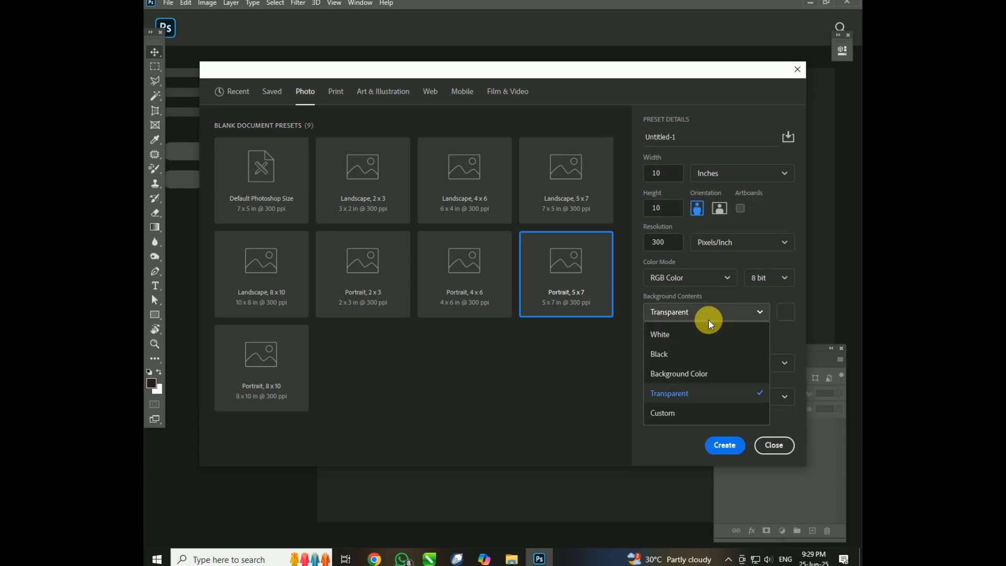
{"action": "left_click", "coordinate": [695, 339]}
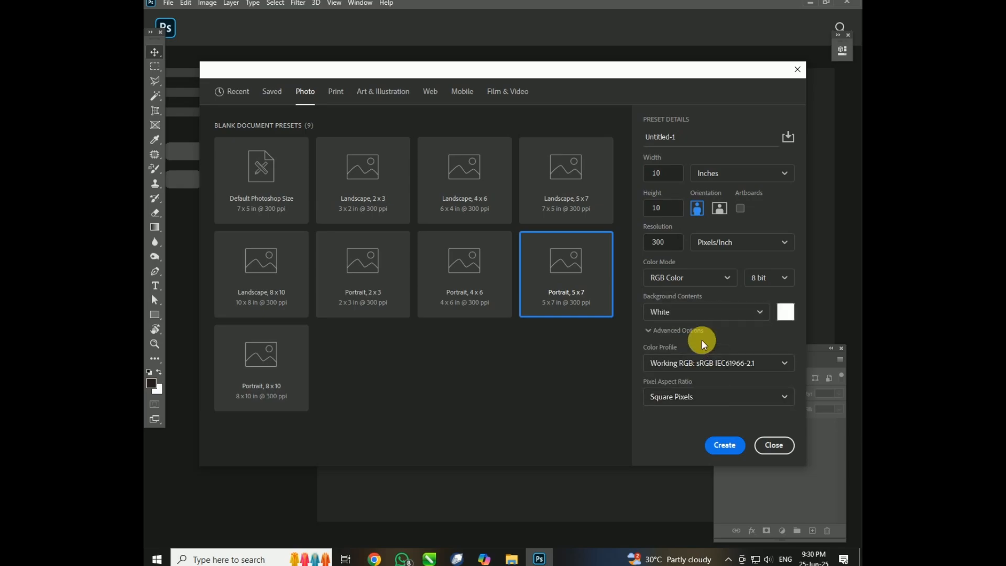
Create the 10 x 10 inch document and switch its rulers to inches.
{"action": "left_click", "coordinate": [725, 445]}
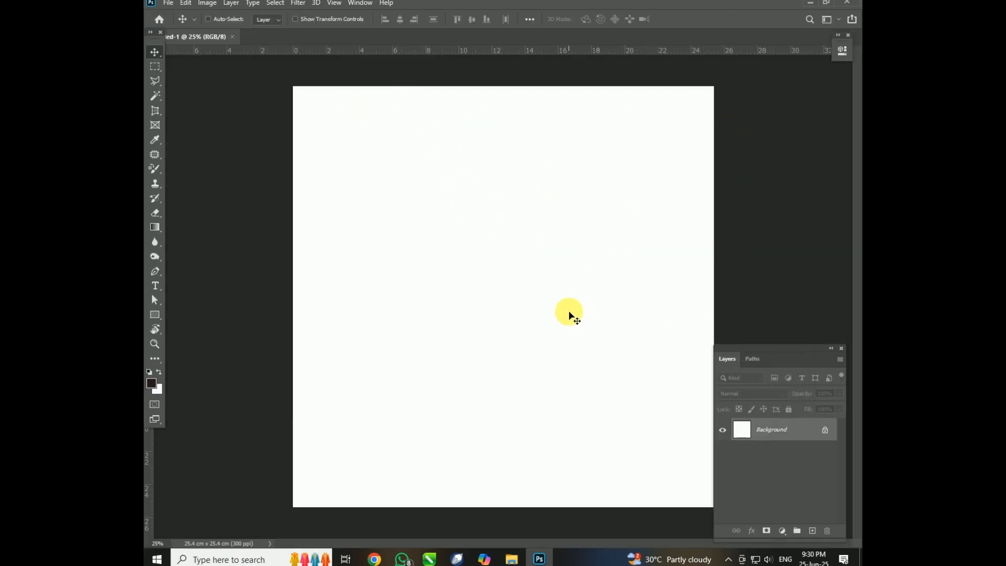
{"action": "right_click", "coordinate": [646, 52]}
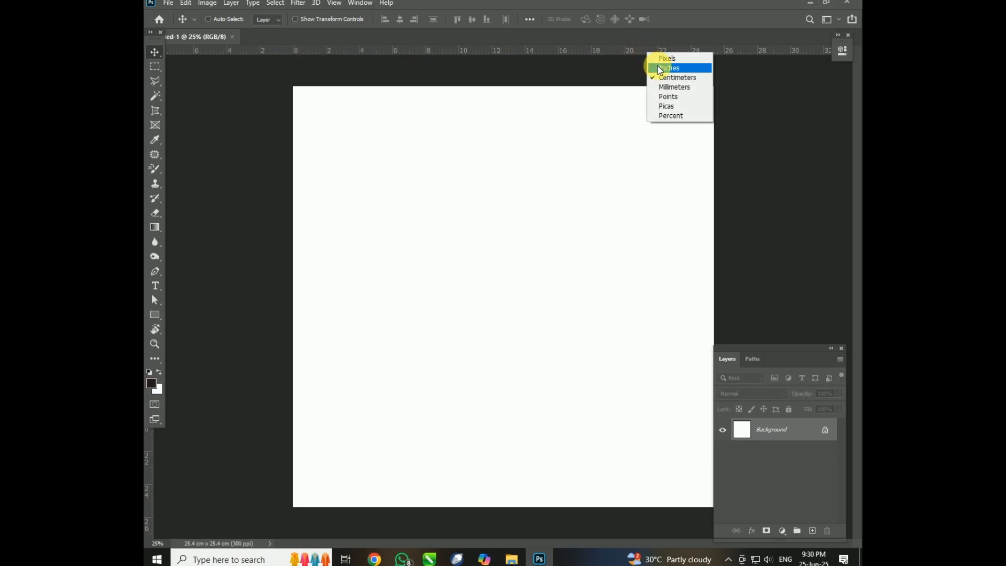
{"action": "left_click", "coordinate": [665, 68]}
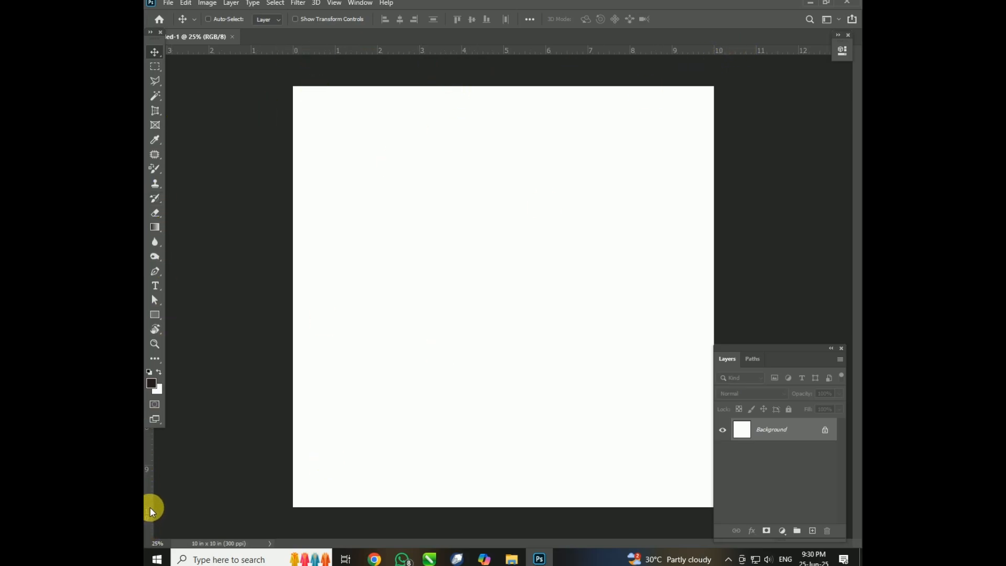
Close the square document and create a new one from the recent HDV/HDTV 720p preset, 1280 x 720 px at 72 ppi.
{"action": "left_click", "coordinate": [232, 37]}
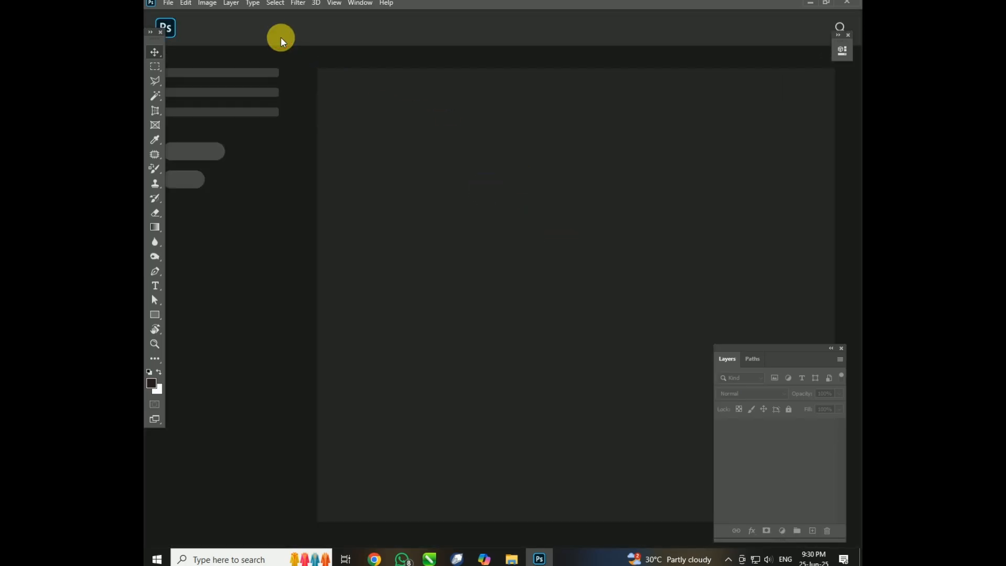
{"action": "left_click", "coordinate": [168, 3]}
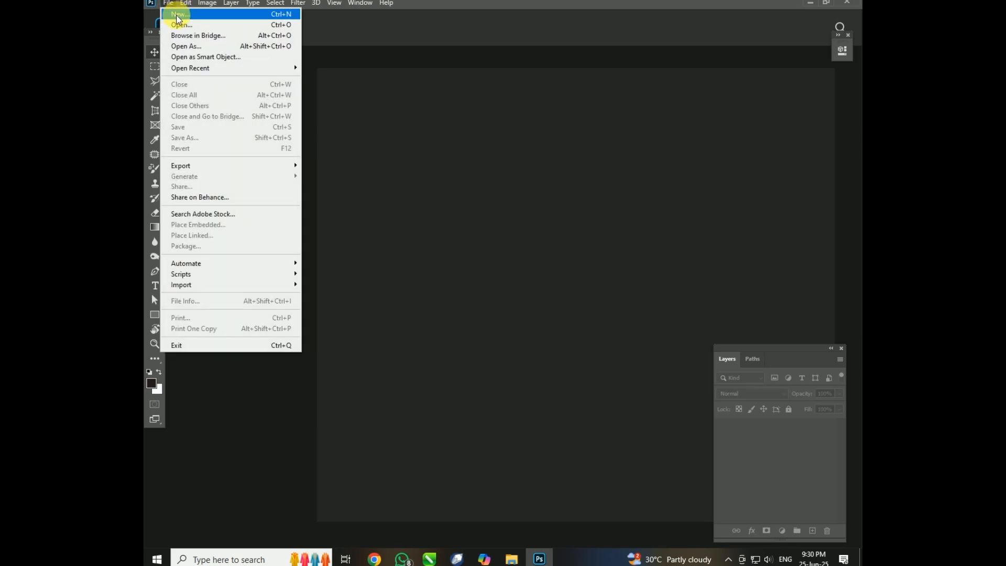
{"action": "left_click", "coordinate": [177, 15]}
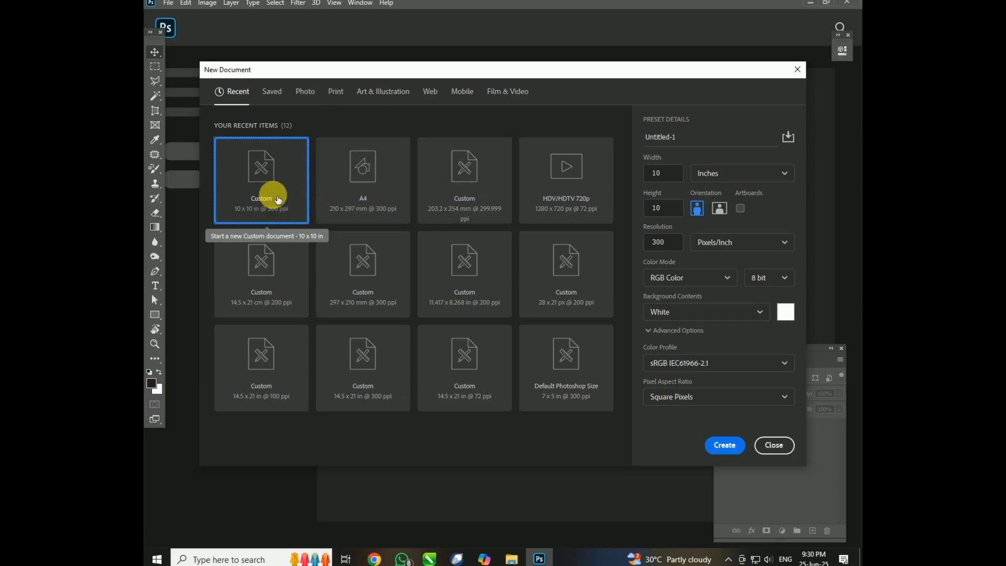
{"action": "left_click", "coordinate": [568, 197]}
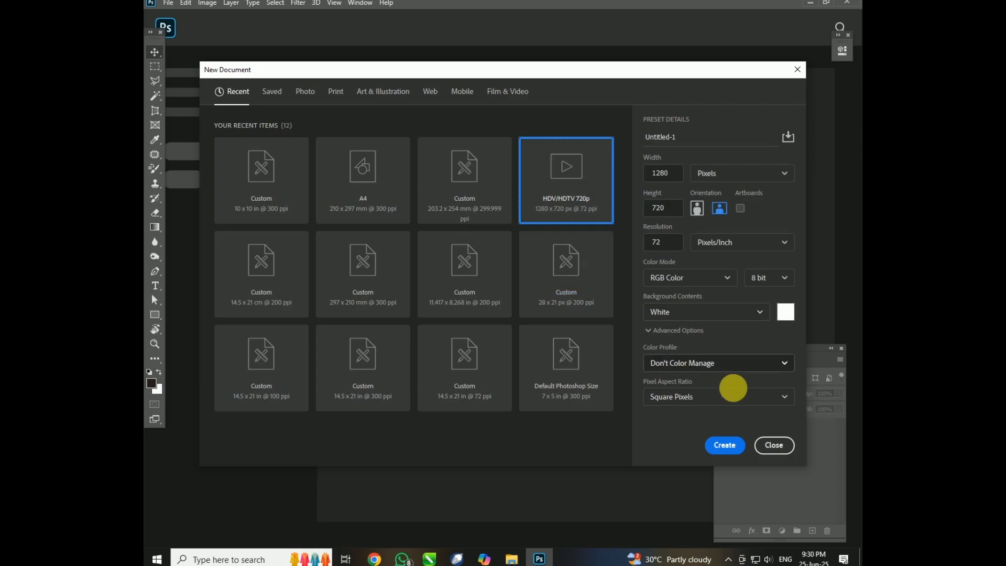
{"action": "left_click", "coordinate": [741, 452]}
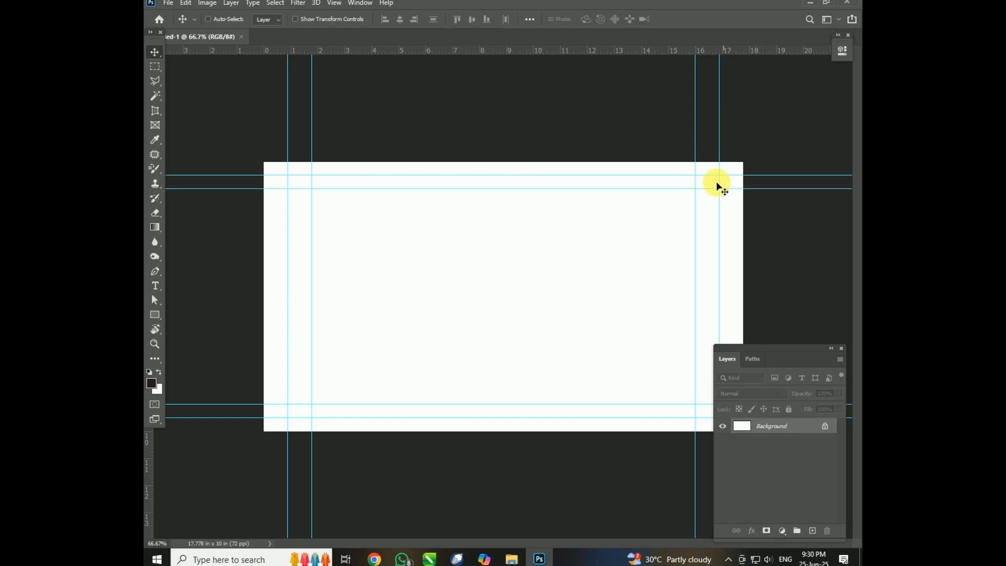
Clear all guides from the new HDV/HDTV document.
{"action": "left_click", "coordinate": [334, 3]}
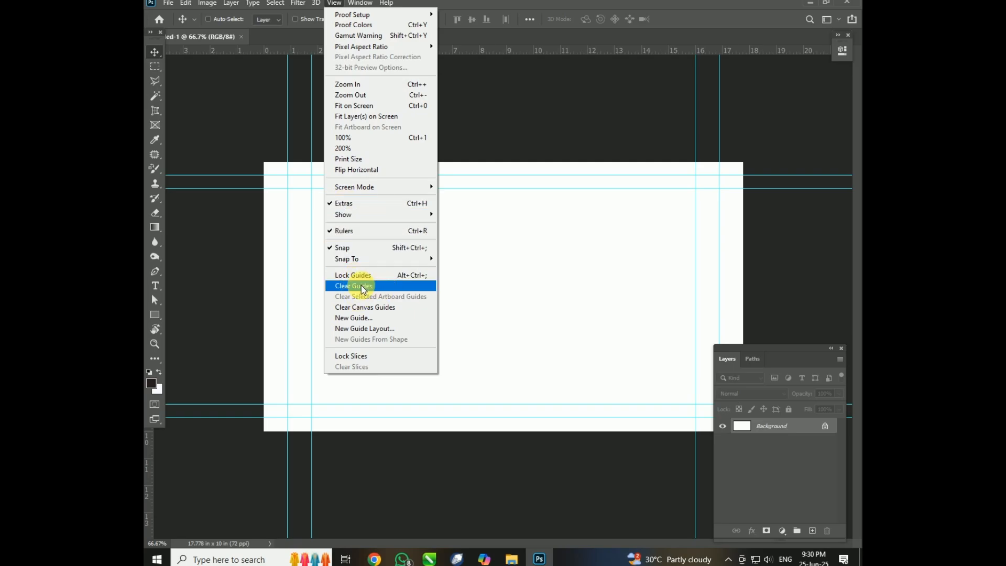
{"action": "left_click", "coordinate": [374, 288]}
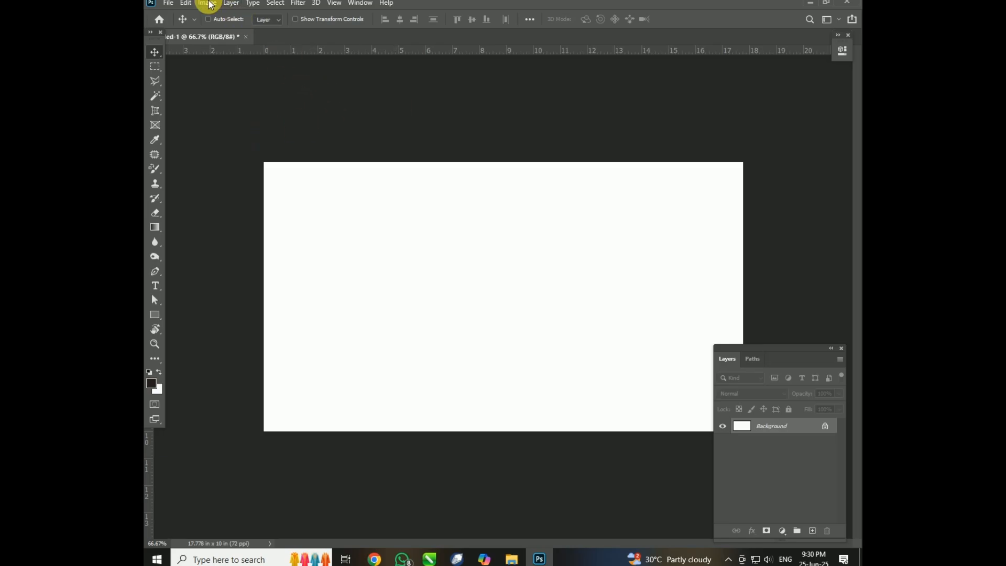
{"action": "left_click", "coordinate": [169, 5]}
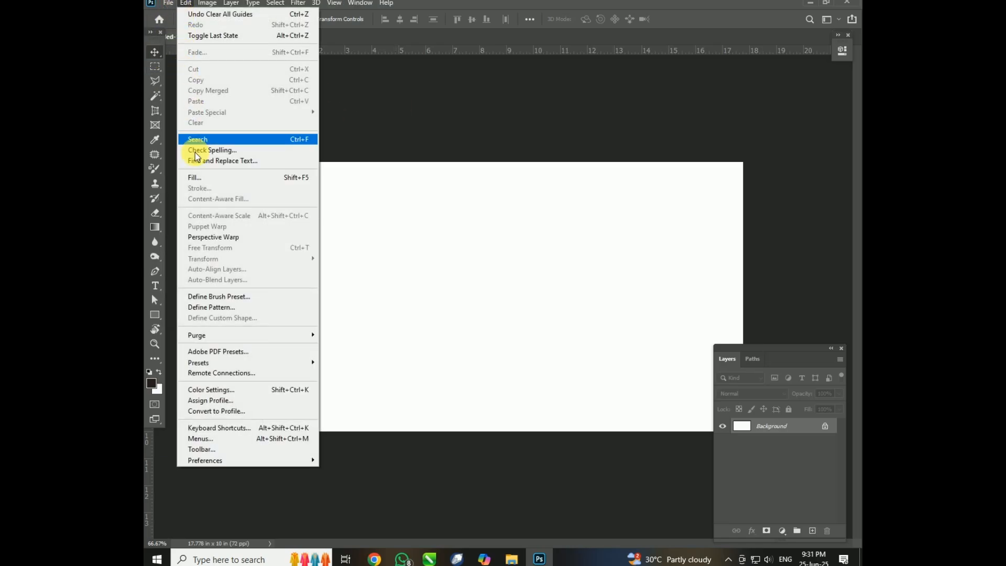
{"action": "mouse_move", "coordinate": [206, 3]}
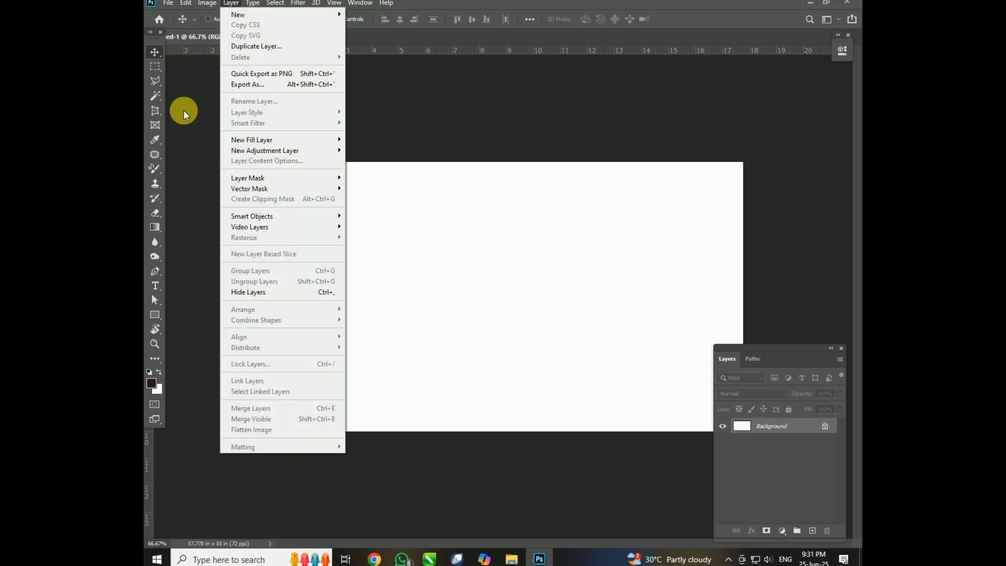
{"action": "left_click", "coordinate": [205, 93]}
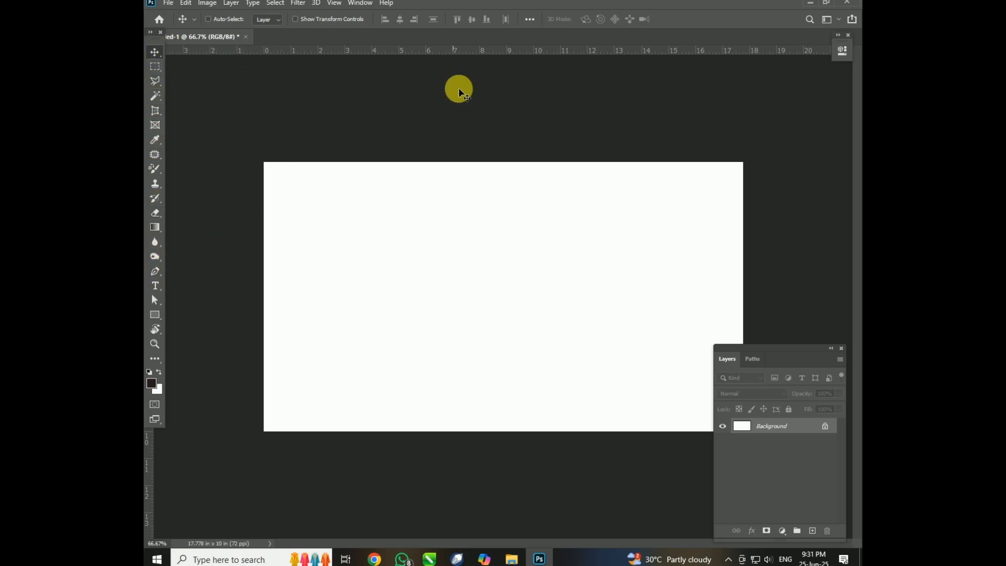
Open the image 1zph4rm from the Wallpaper New 2015 folder on the Desktop.
{"action": "key", "text": "ctrl+o"}
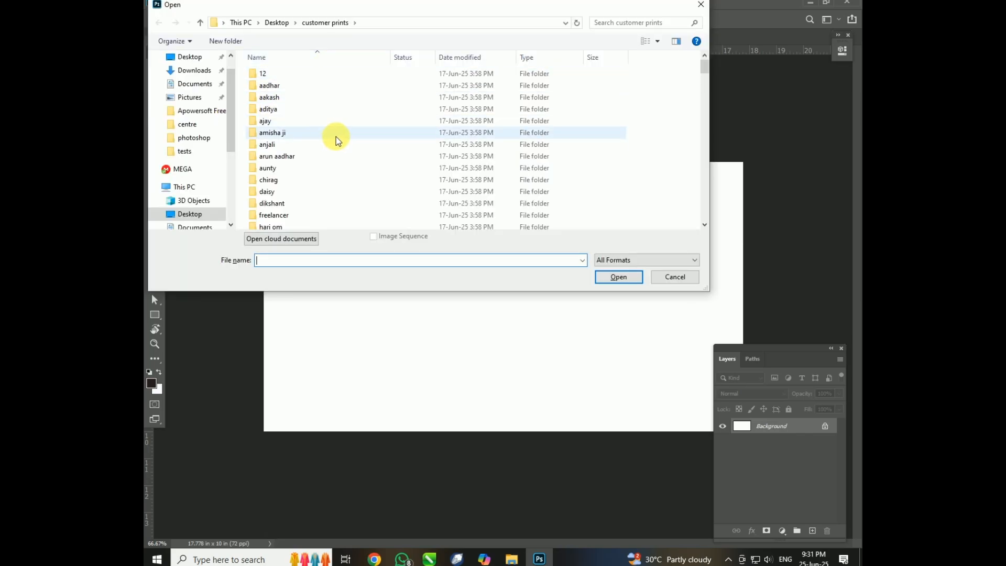
{"action": "scroll", "coordinate": [337, 137], "scroll_direction": "down", "scroll_amount": 1}
{"action": "left_click", "coordinate": [276, 23]}
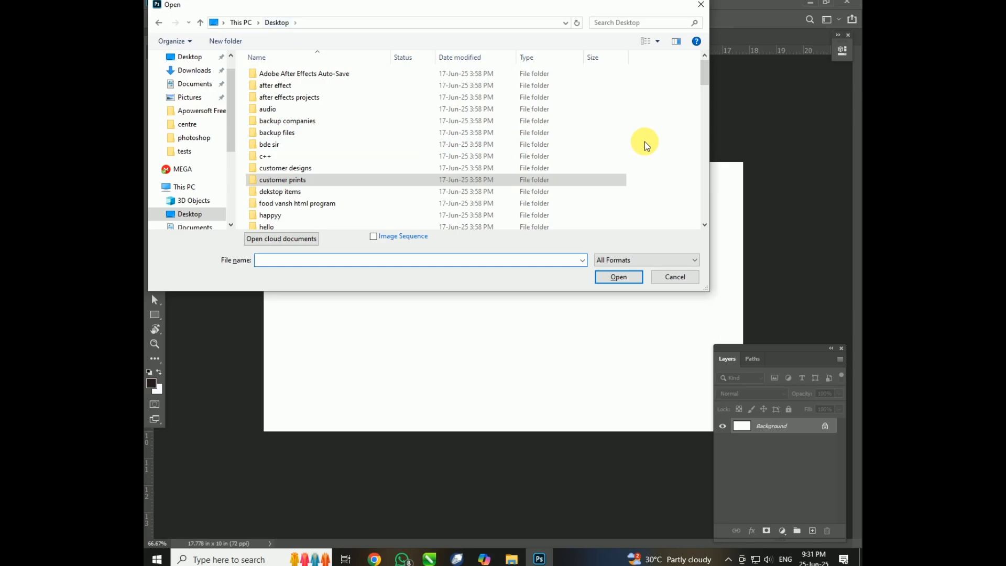
{"action": "scroll", "coordinate": [398, 173], "scroll_direction": "down", "scroll_amount": 3}
{"action": "scroll", "coordinate": [367, 186], "scroll_direction": "down", "scroll_amount": 6}
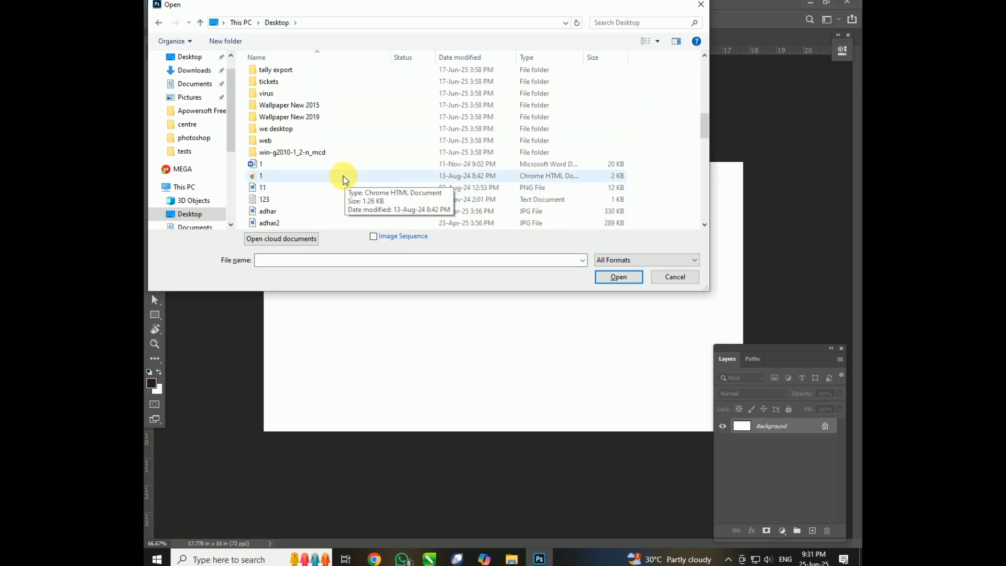
{"action": "left_click", "coordinate": [325, 109]}
{"action": "double_click", "coordinate": [325, 109]}
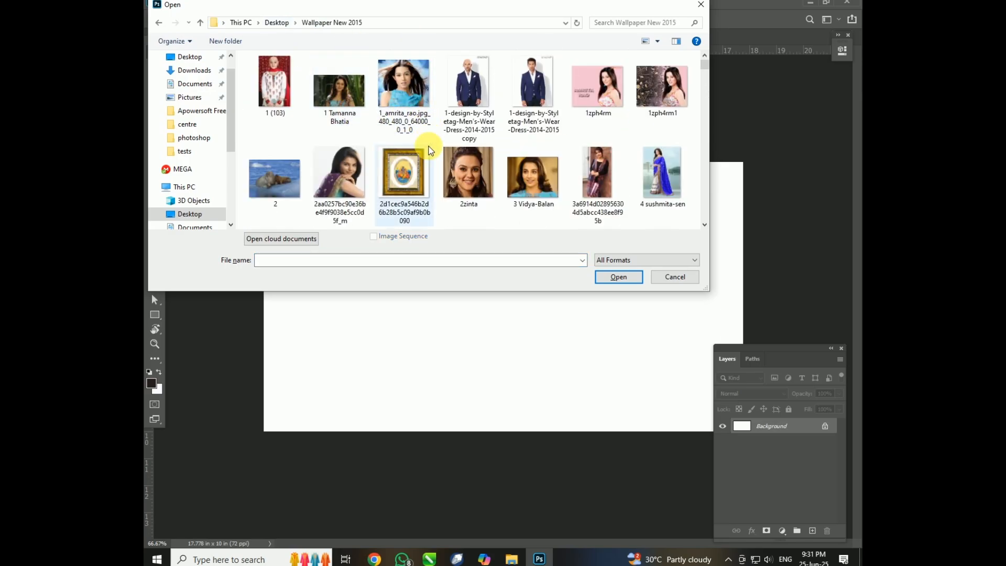
{"action": "double_click", "coordinate": [597, 86]}
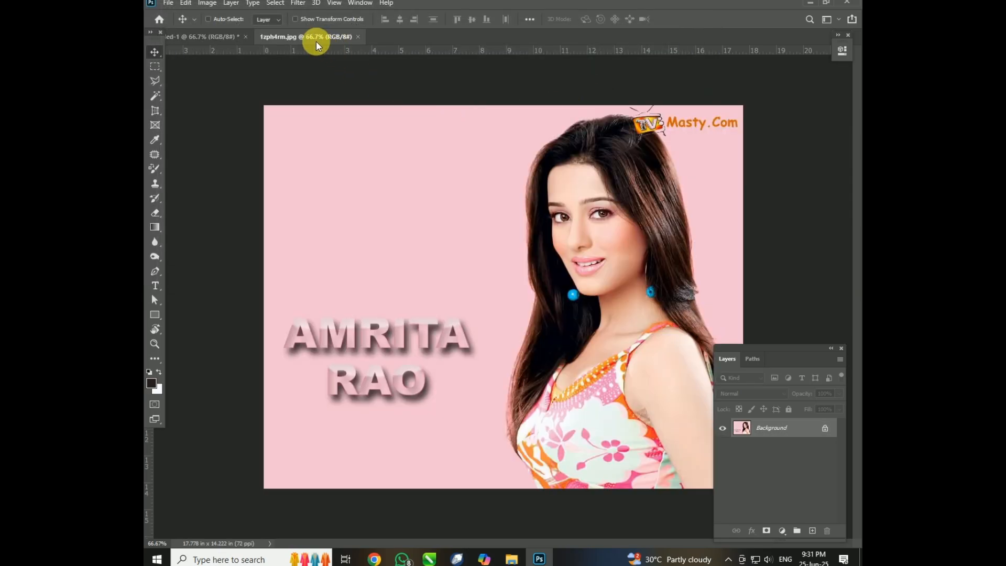
Float the image's window and dock it back as a tab, and switch between the two open documents.
{"action": "left_click_drag", "start_coordinate": [315, 33], "coordinate": [433, 178]}
{"action": "left_click_drag", "start_coordinate": [524, 179], "coordinate": [410, 42]}
{"action": "left_click", "coordinate": [214, 40]}
{"action": "left_click", "coordinate": [297, 37]}
{"action": "left_click", "coordinate": [231, 38]}
{"action": "left_click", "coordinate": [292, 39]}
{"action": "left_click", "coordinate": [301, 37]}
Float both documents in separate windows, maximize and restore the blank one, and dock both back as tabs.
{"action": "left_click_drag", "start_coordinate": [300, 39], "coordinate": [380, 207]}
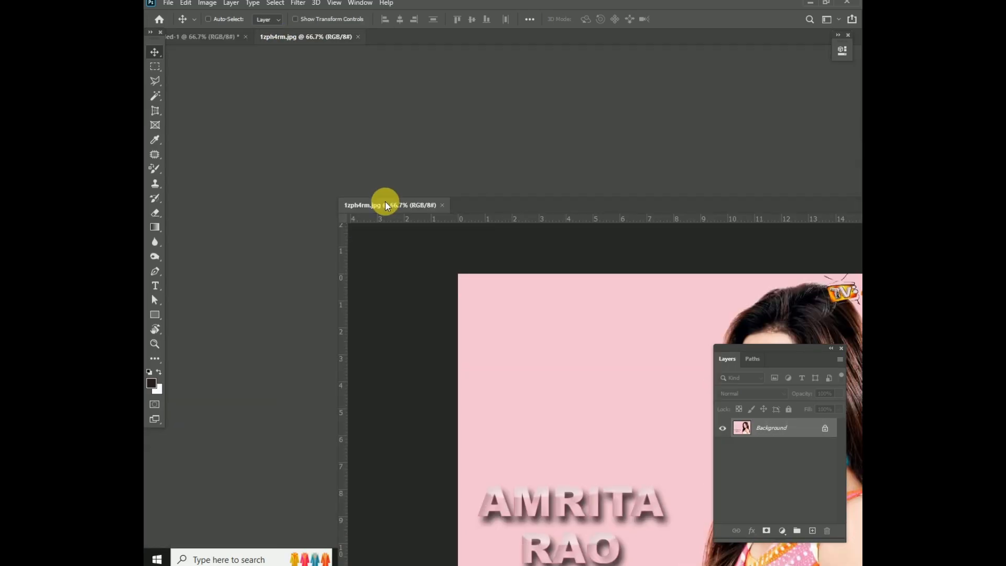
{"action": "left_click_drag", "start_coordinate": [221, 38], "coordinate": [367, 241]}
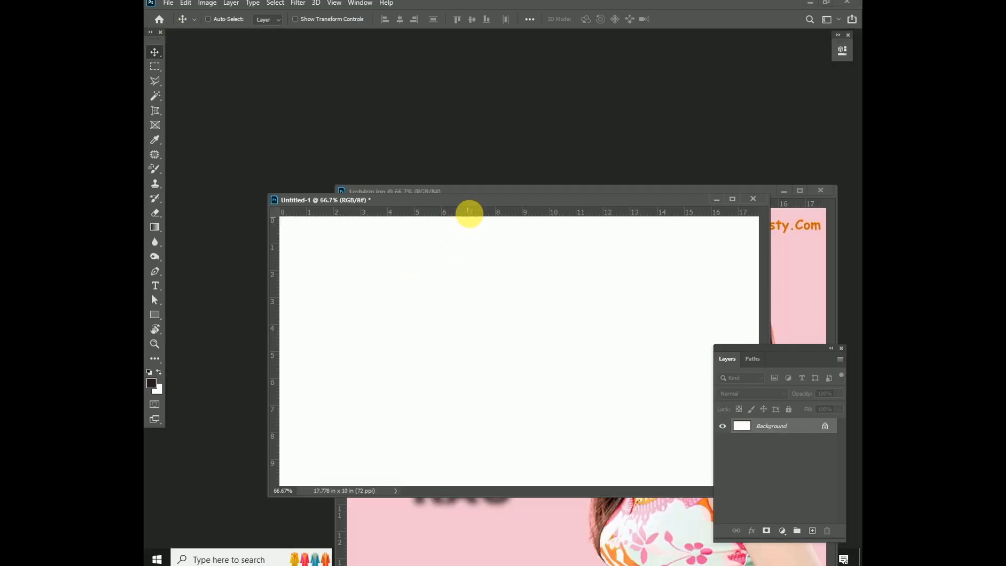
{"action": "double_click", "coordinate": [467, 199]}
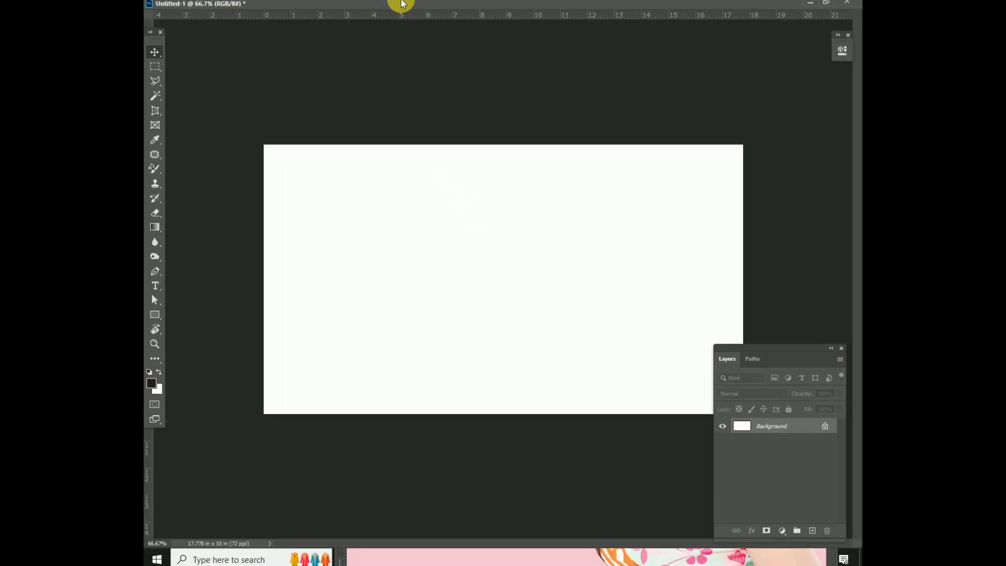
{"action": "double_click", "coordinate": [444, 3]}
{"action": "left_click_drag", "start_coordinate": [445, 202], "coordinate": [394, 37]}
{"action": "left_click_drag", "start_coordinate": [492, 182], "coordinate": [464, 33]}
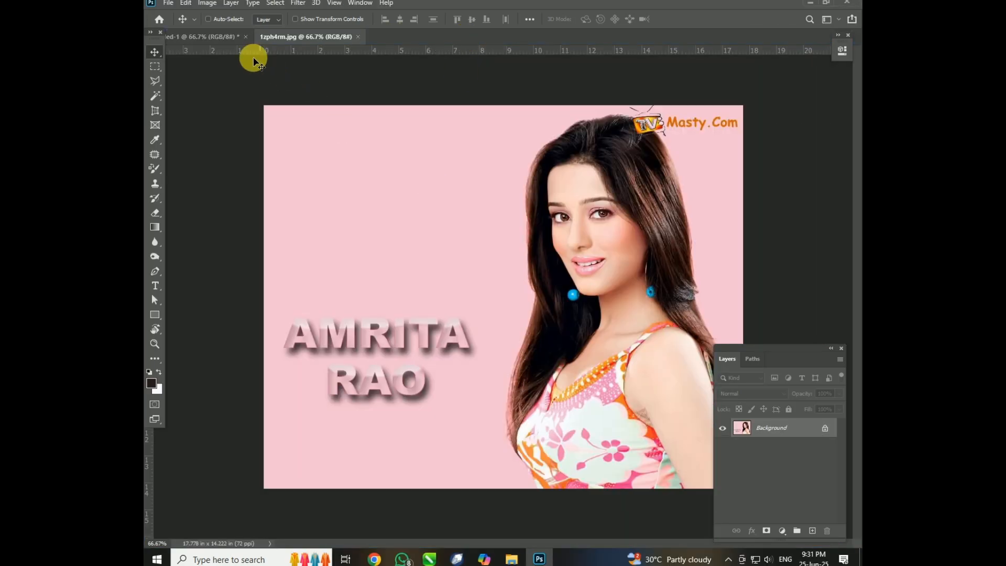
Switch back and forth between the blank document and the image to compare ways of changing the active document.
{"action": "left_click", "coordinate": [222, 37]}
{"action": "left_click", "coordinate": [287, 39]}
{"action": "key", "text": "ctrl+Tab"}
{"action": "key", "text": "ctrl+Tab"}
{"action": "key", "text": "ctrl+Tab"}
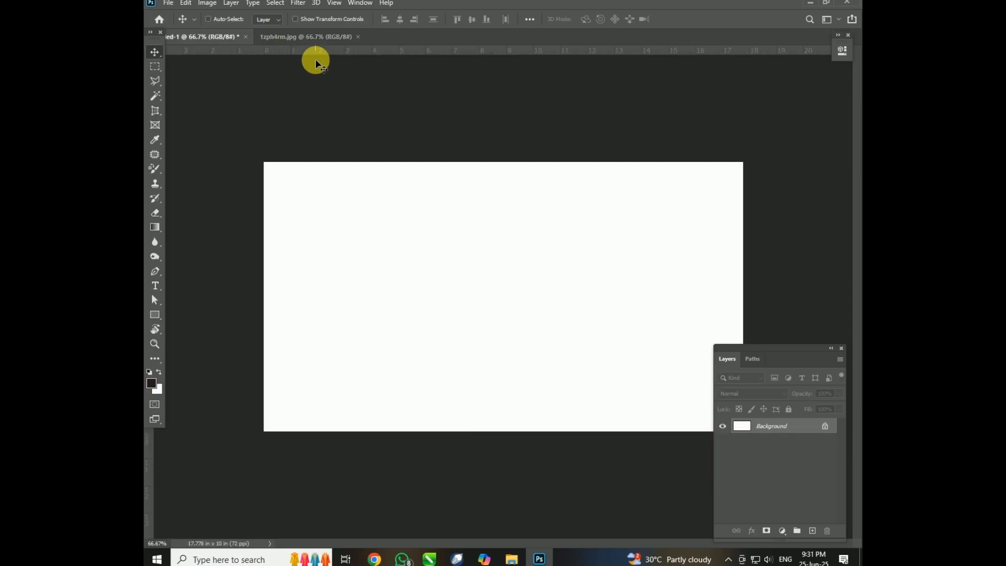
{"action": "left_click", "coordinate": [288, 41]}
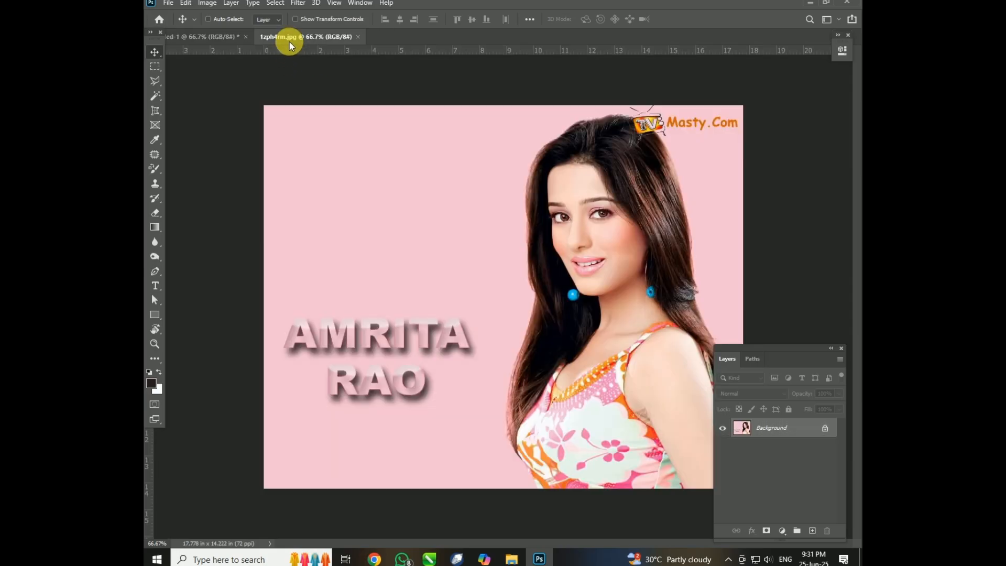
{"action": "key", "text": "ctrl+Tab"}
{"action": "key", "text": "ctrl+Tab"}
{"action": "left_click", "coordinate": [197, 37]}
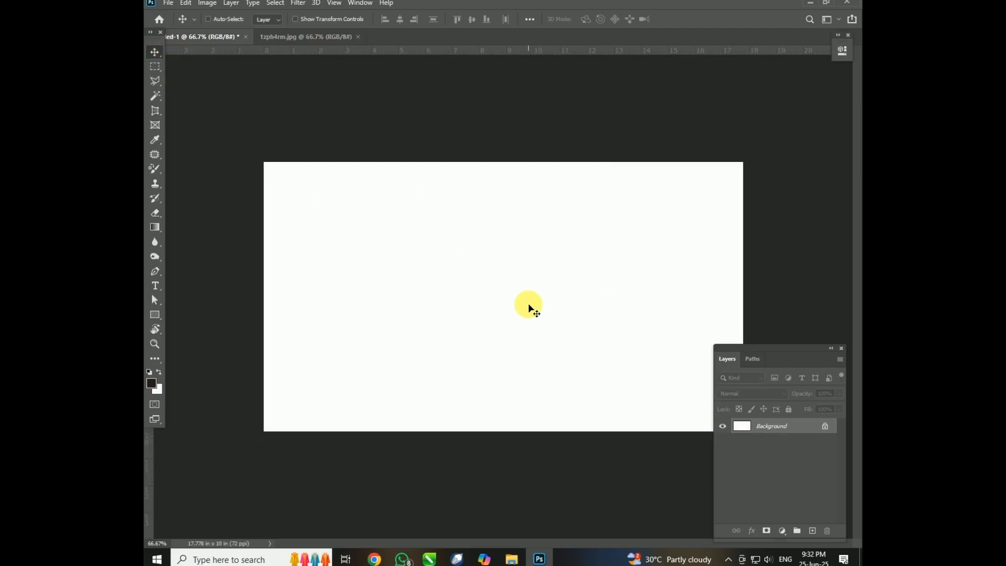
Copy the image into the blank document with the Move tool and delete the copied layer, twice.
{"action": "left_click", "coordinate": [331, 38]}
{"action": "left_click_drag", "start_coordinate": [462, 252], "coordinate": [522, 312]}
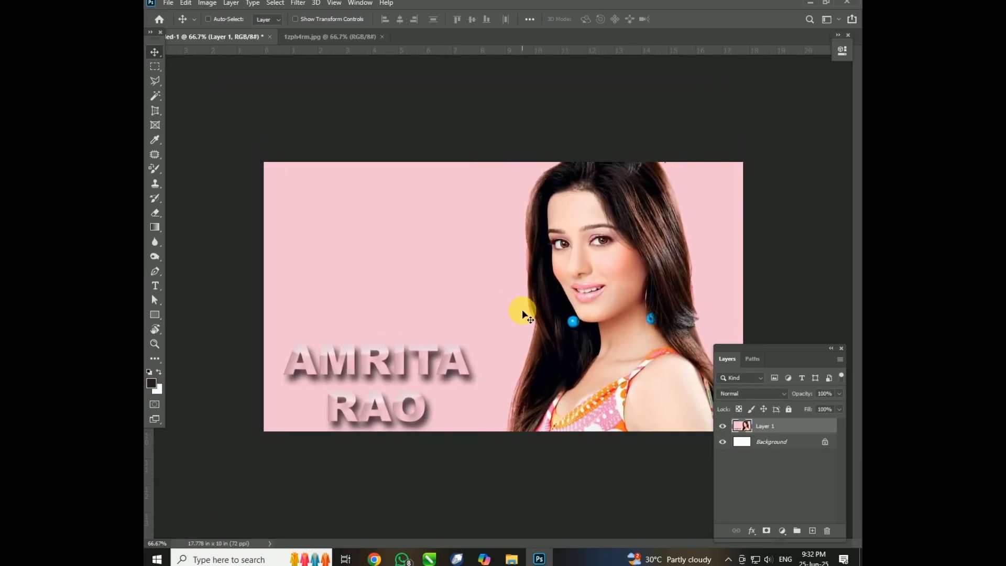
{"action": "key", "text": "Delete"}
{"action": "left_click", "coordinate": [280, 35]}
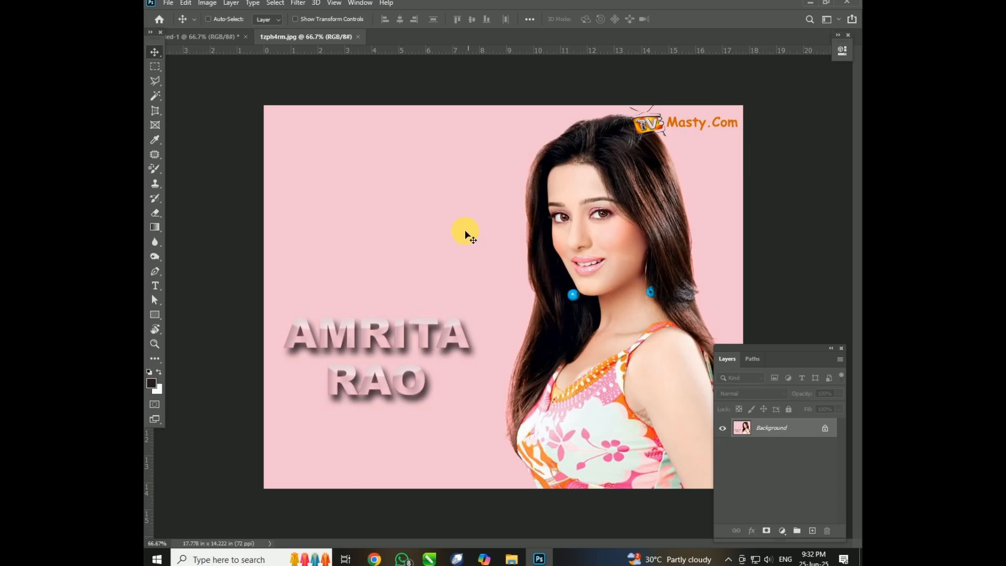
{"action": "left_click_drag", "start_coordinate": [540, 265], "coordinate": [418, 306]}
{"action": "key", "text": "Delete"}
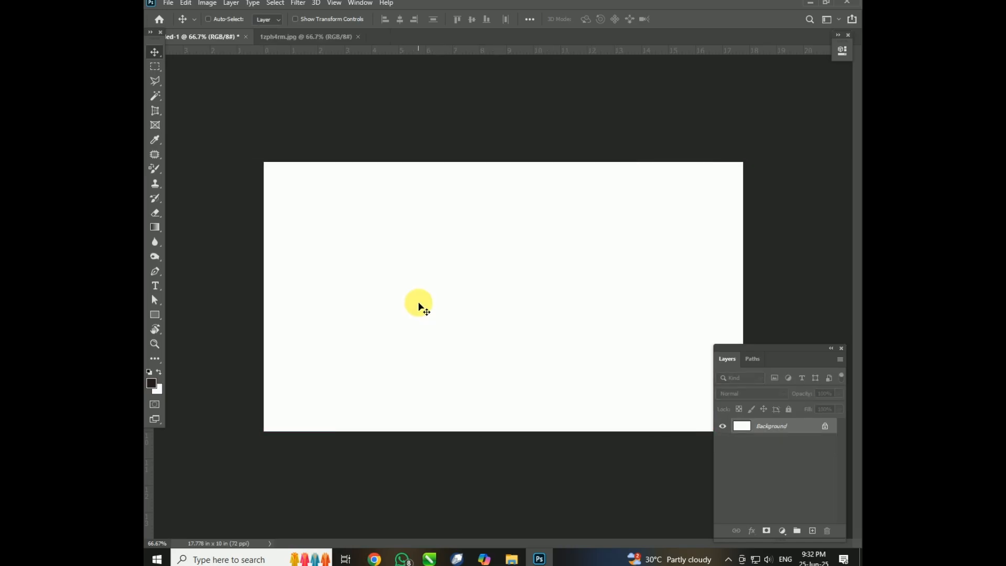
Float the image's window over the blank document and copy the image into that document as three separate layers.
{"action": "left_click", "coordinate": [289, 37]}
{"action": "left_click_drag", "start_coordinate": [511, 150], "coordinate": [584, 176]}
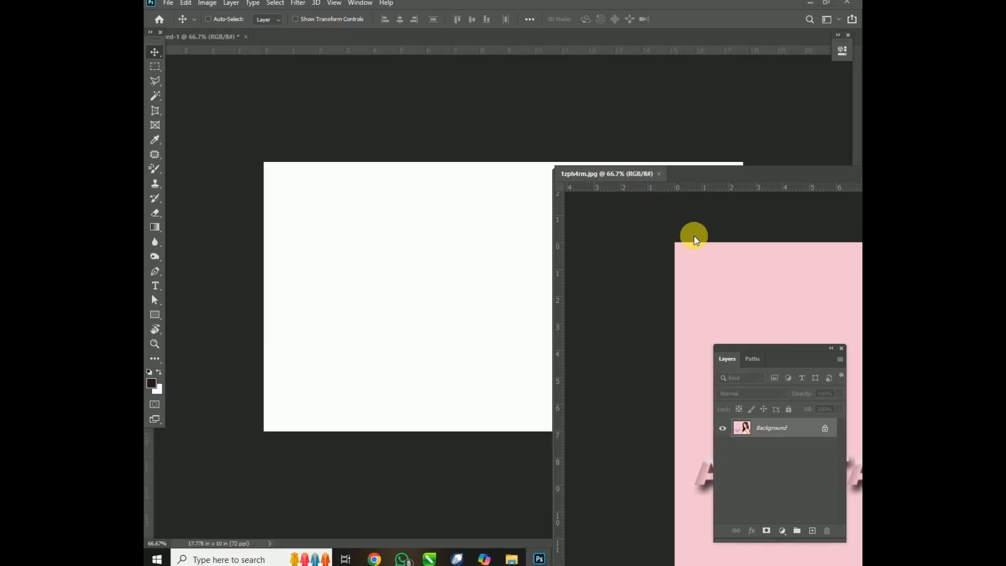
{"action": "left_click_drag", "start_coordinate": [665, 257], "coordinate": [369, 286]}
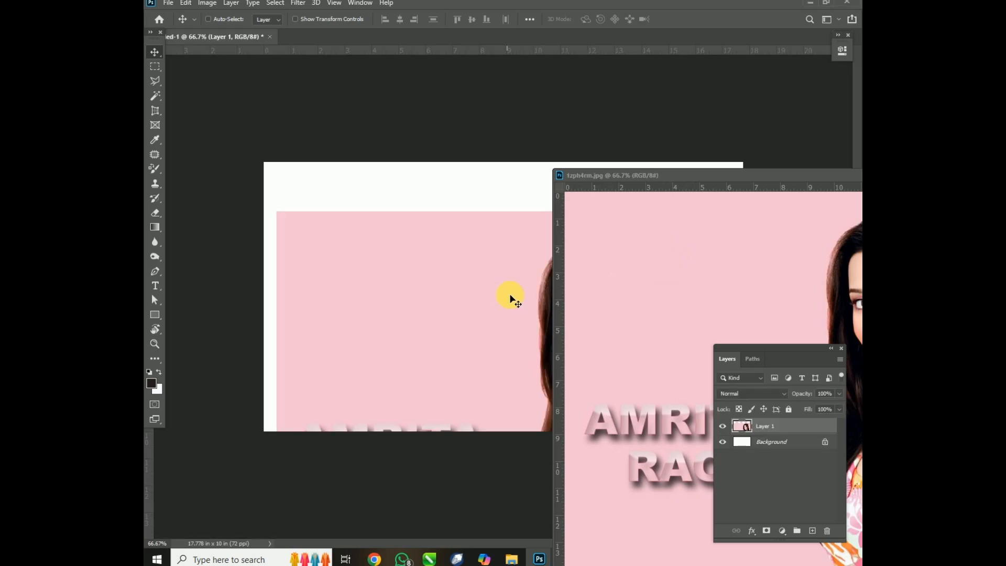
{"action": "left_click", "coordinate": [678, 237]}
{"action": "left_click_drag", "start_coordinate": [650, 265], "coordinate": [362, 219]}
{"action": "key", "text": "ctrl+Tab"}
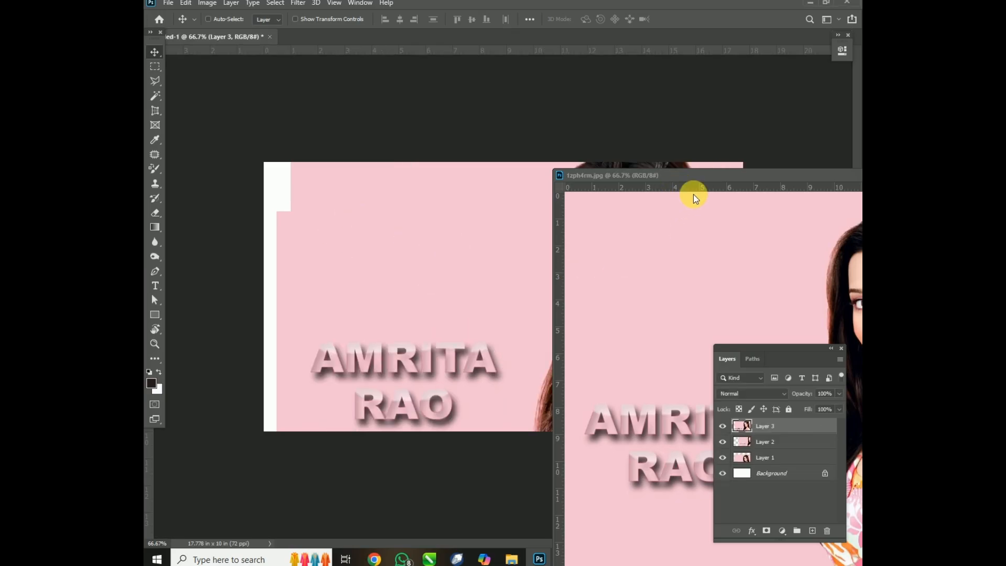
Close the floating image window and delete the three copied image layers, leaving only the white background.
{"action": "left_click_drag", "start_coordinate": [578, 178], "coordinate": [276, 155]}
{"action": "left_click", "coordinate": [734, 153]}
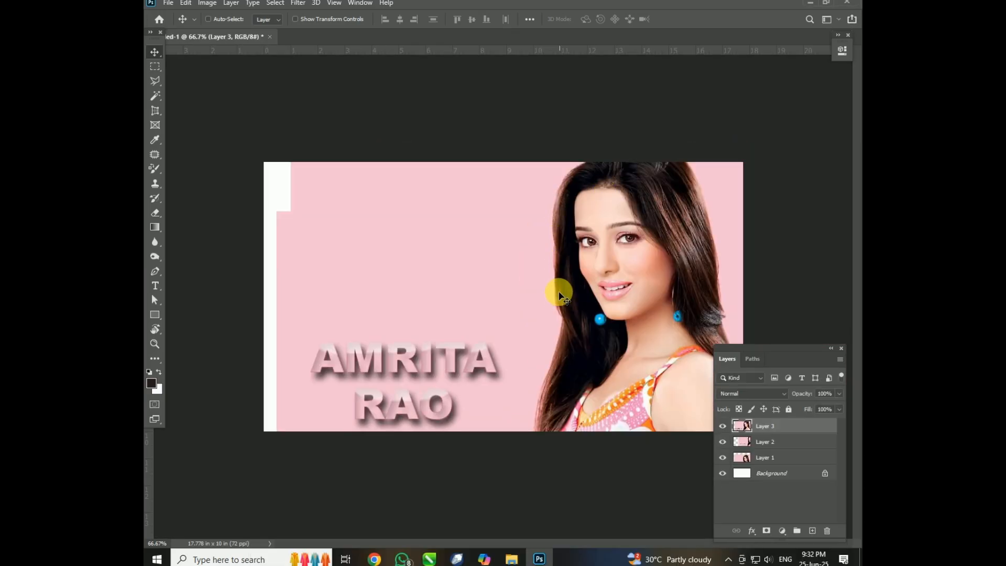
{"action": "left_click_drag", "start_coordinate": [429, 177], "coordinate": [425, 340]}
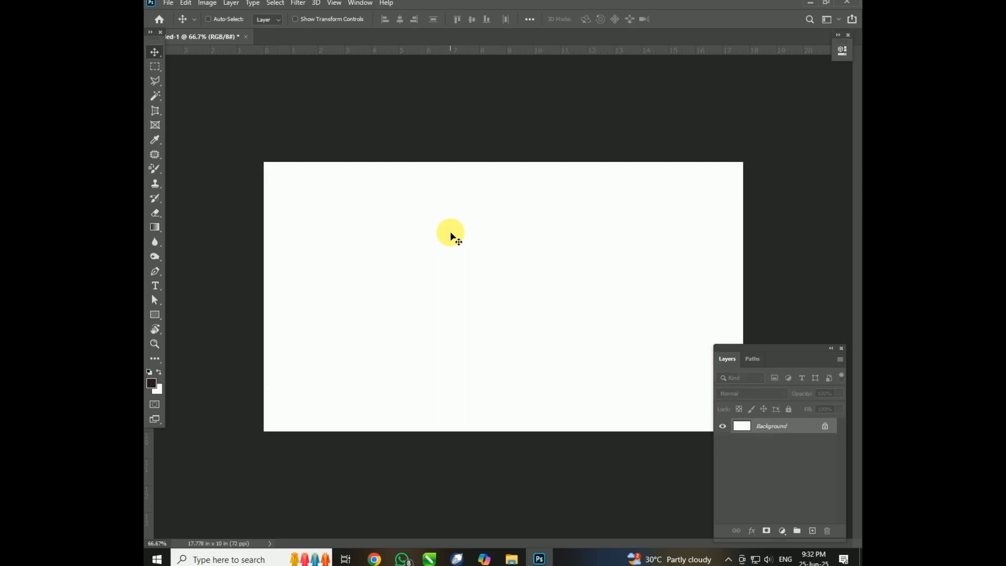
Close the blank document without saving and open the 1zph4rm image from the Wallpaper New 2015 folder.
{"action": "left_click", "coordinate": [245, 37]}
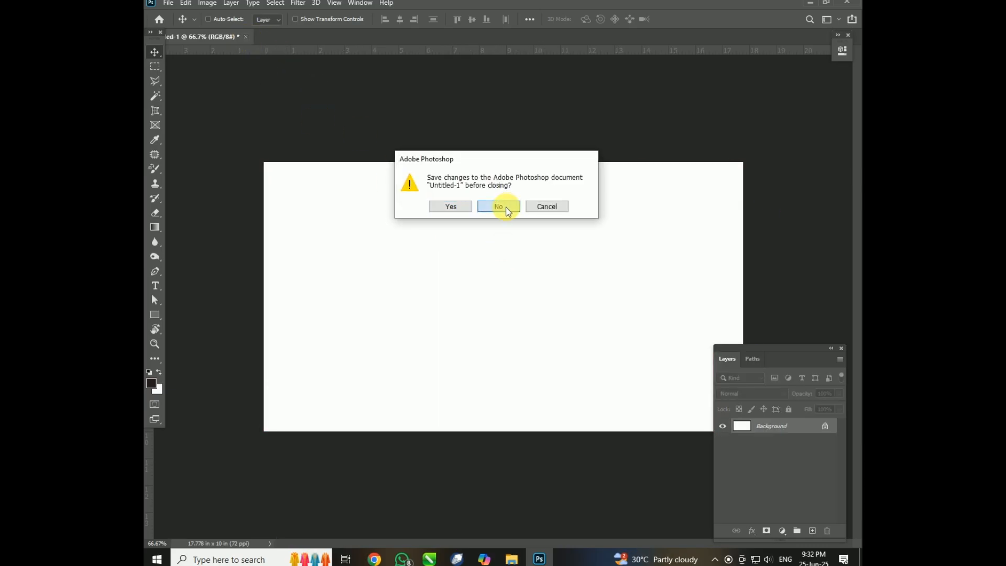
{"action": "left_click", "coordinate": [505, 207]}
{"action": "key", "text": "ctrl+o"}
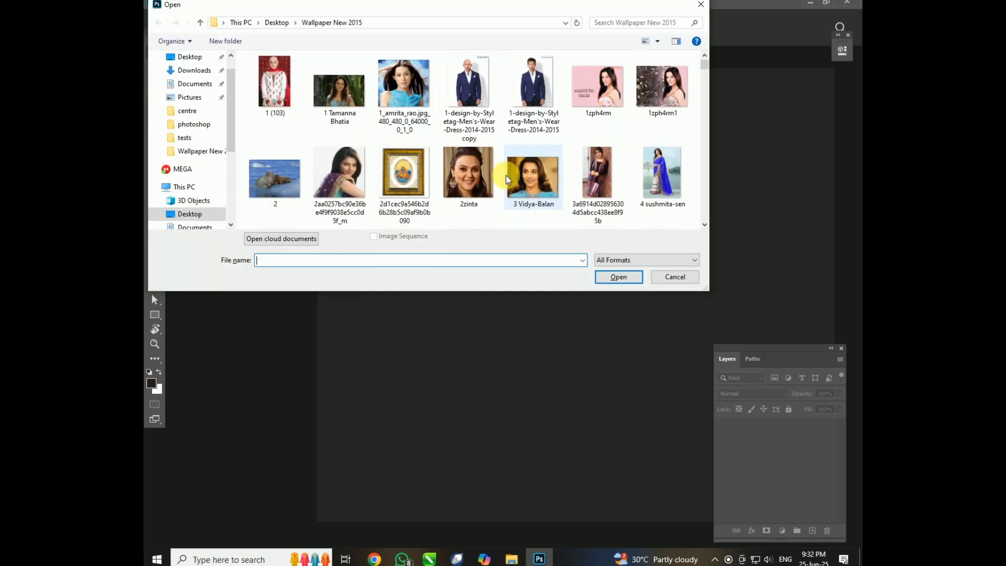
{"action": "double_click", "coordinate": [581, 87]}
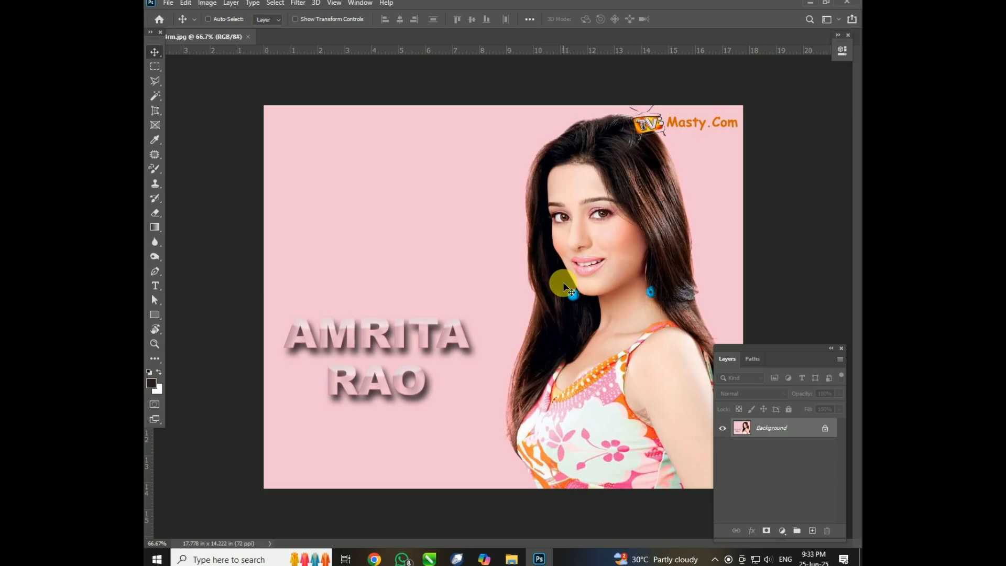
Open the 1zph4rm1 image, compare it with the 1zph4rm image, and close 1zph4rm1.
{"action": "key", "text": "ctrl+o"}
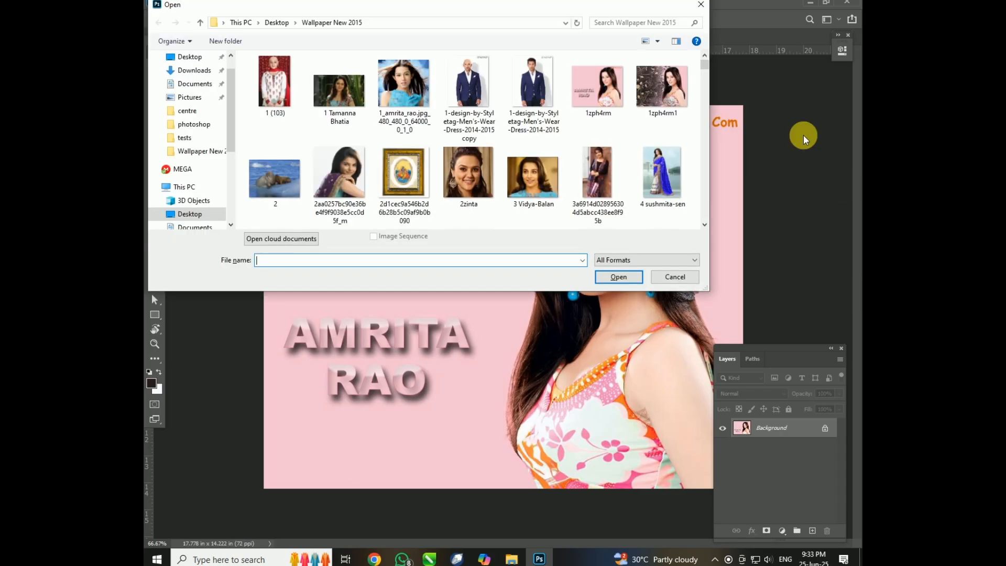
{"action": "double_click", "coordinate": [660, 90]}
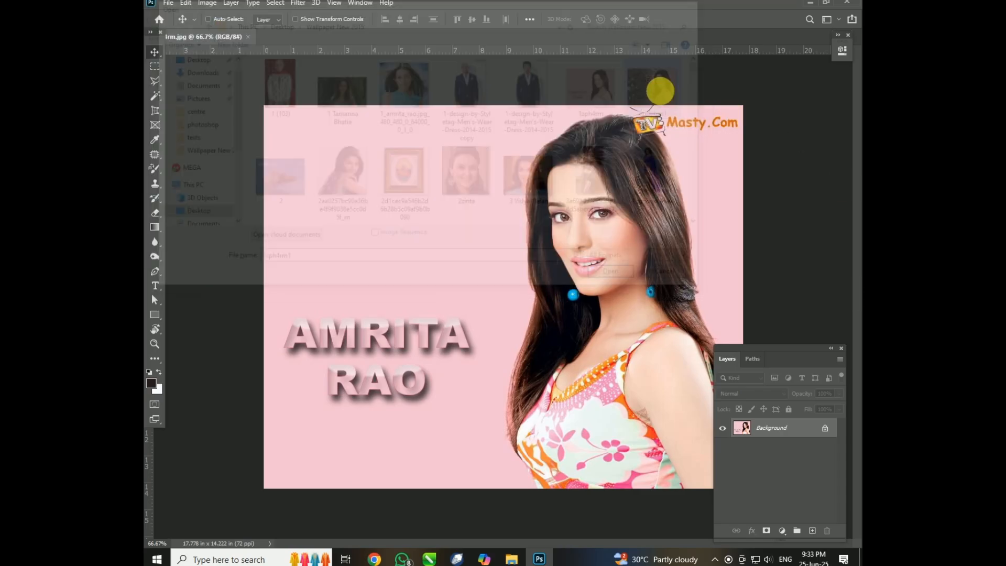
{"action": "left_click", "coordinate": [237, 38]}
{"action": "left_click", "coordinate": [290, 40]}
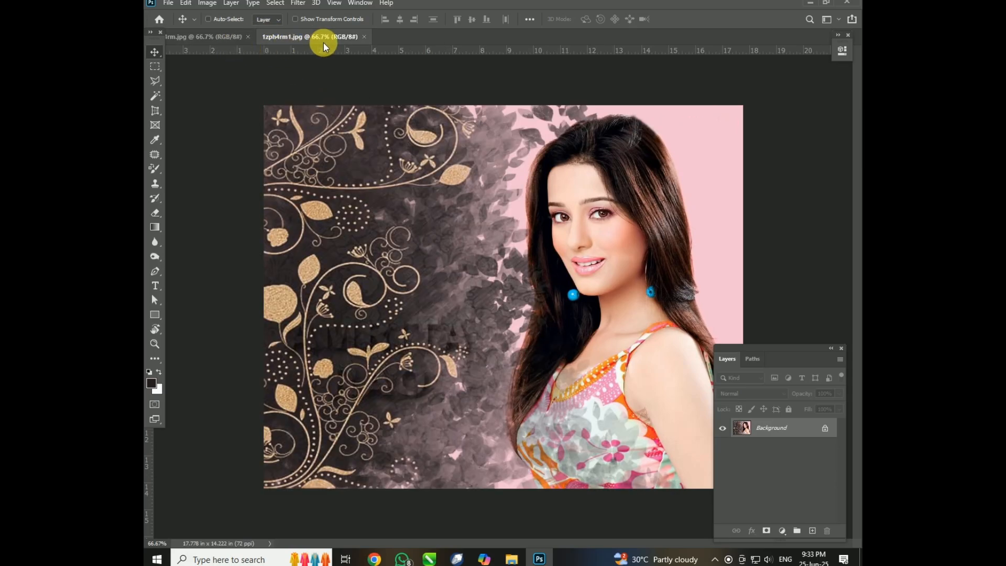
{"action": "left_click", "coordinate": [364, 37]}
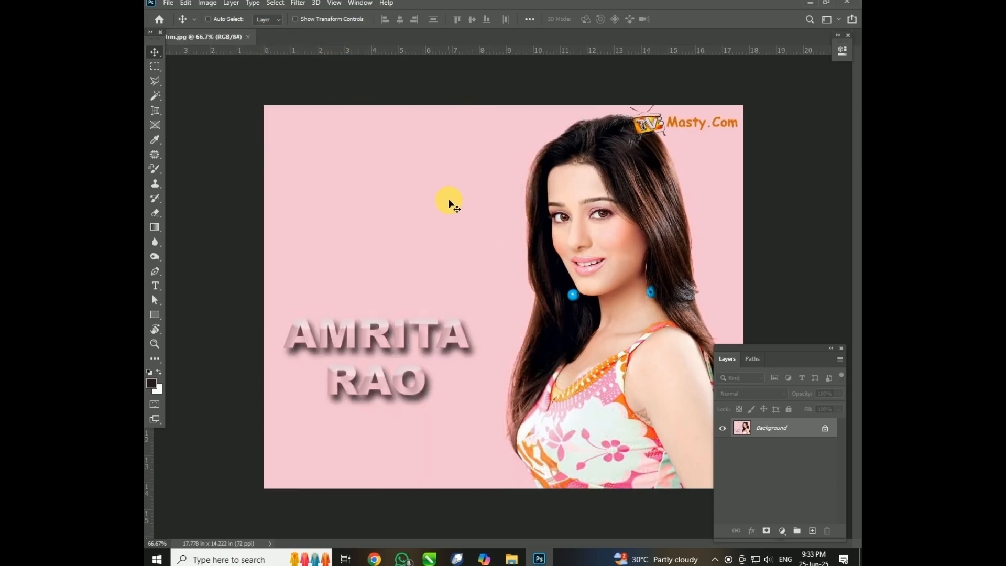
Float the 1zph4rm image in its own window and duplicate it as "1zph4rm copy".
{"action": "left_click_drag", "start_coordinate": [213, 41], "coordinate": [328, 123]}
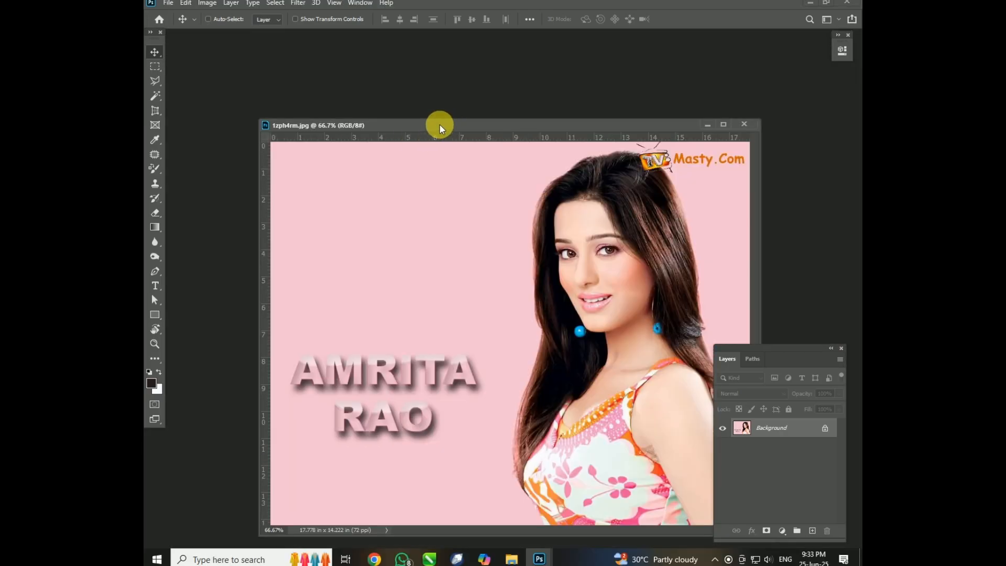
{"action": "right_click", "coordinate": [474, 125]}
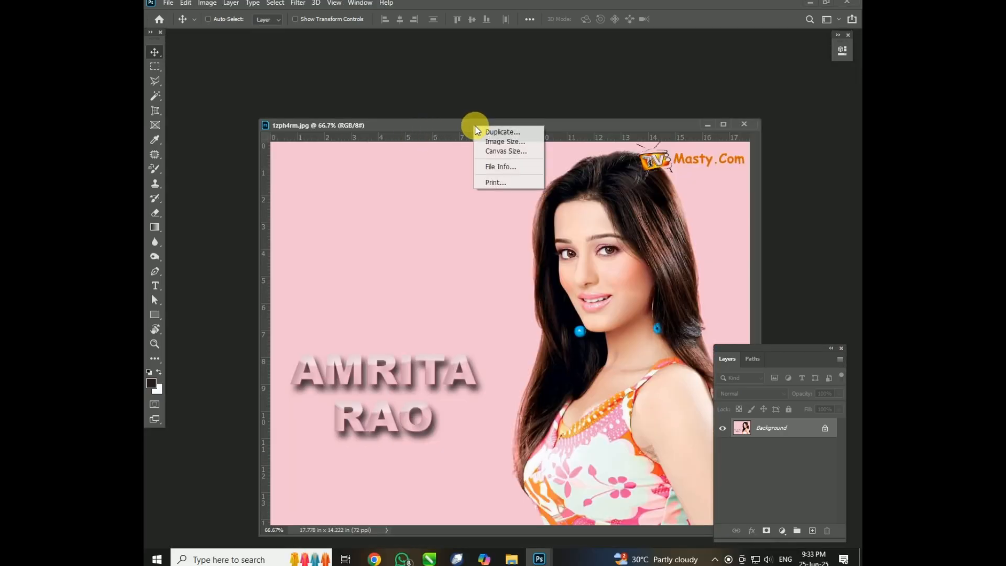
{"action": "left_click", "coordinate": [511, 135]}
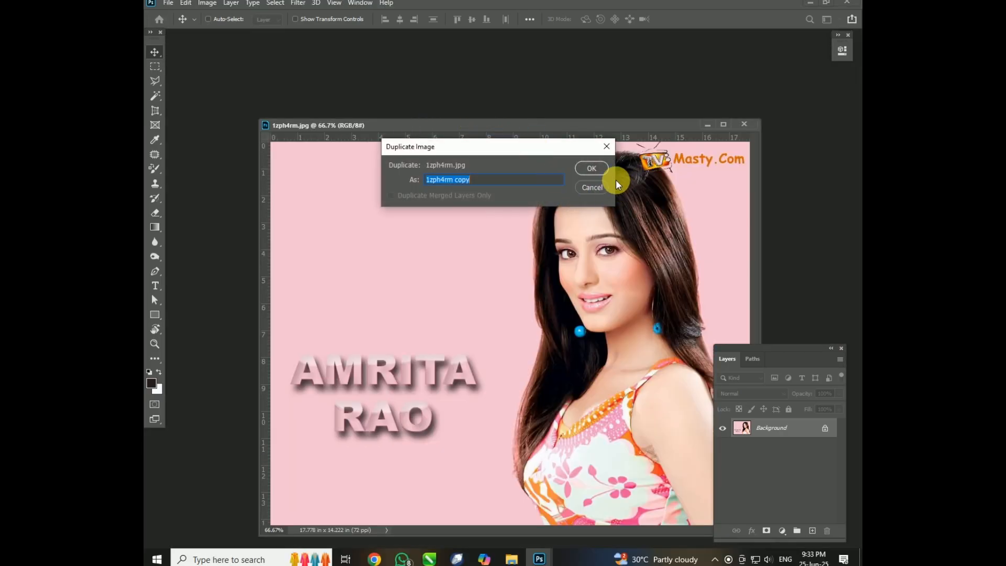
{"action": "left_click", "coordinate": [588, 167]}
Move the duplicate's window off the original, close the original image, and reposition the duplicate in the middle of the workspace.
{"action": "left_click_drag", "start_coordinate": [392, 149], "coordinate": [469, 174]}
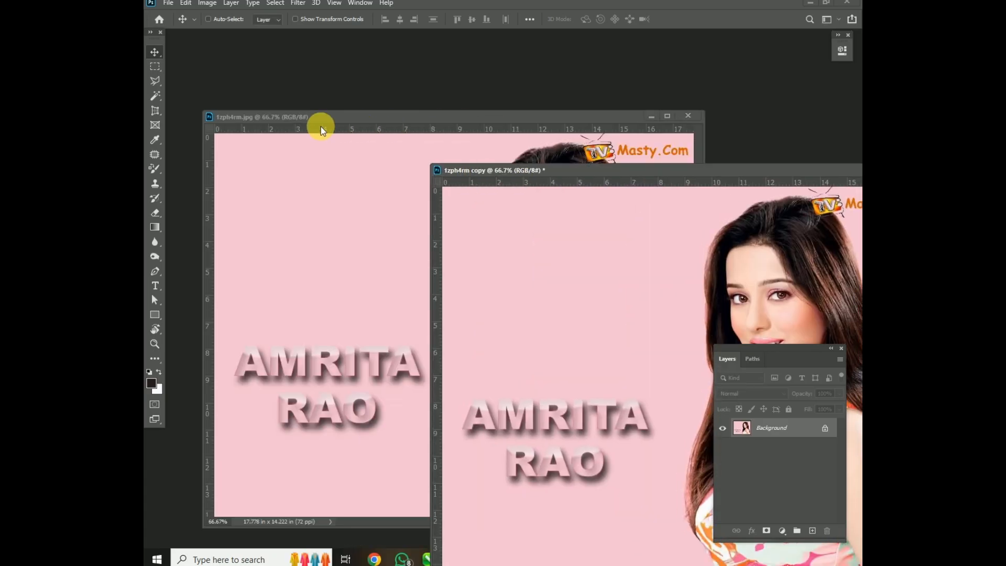
{"action": "left_click", "coordinate": [686, 115]}
{"action": "left_click_drag", "start_coordinate": [647, 168], "coordinate": [485, 82]}
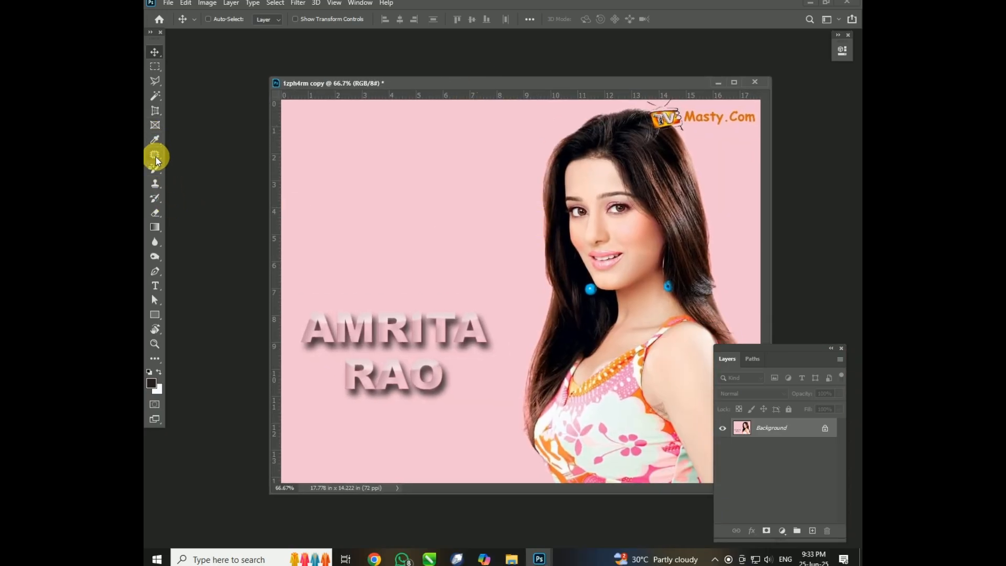
Scribble a black line over the face in the duplicated image with the Brush tool.
{"action": "left_click", "coordinate": [156, 197]}
{"action": "right_click", "coordinate": [156, 183]}
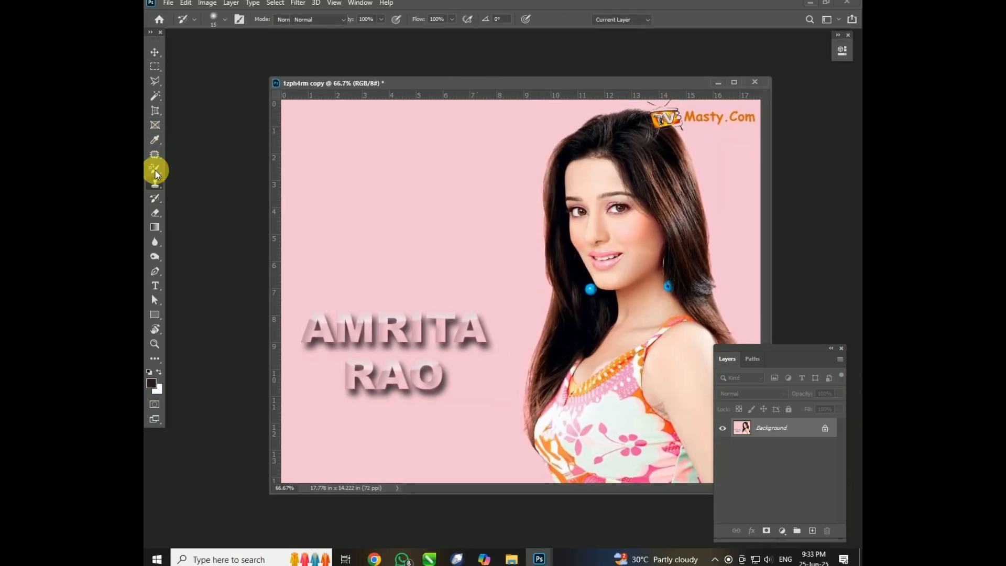
{"action": "right_click", "coordinate": [156, 168]}
{"action": "left_click", "coordinate": [219, 170]}
{"action": "mouse_move", "coordinate": [618, 167]}
{"action": "left_mouse_down"}
{"action": "mouse_move", "coordinate": [512, 285]}
{"action": "mouse_move", "coordinate": [655, 310]}
{"action": "left_mouse_up"}
Start saving the scribbled duplicate on the computer, cancel the save, and close the duplicate without saving changes.
{"action": "key", "text": "ctrl+s"}
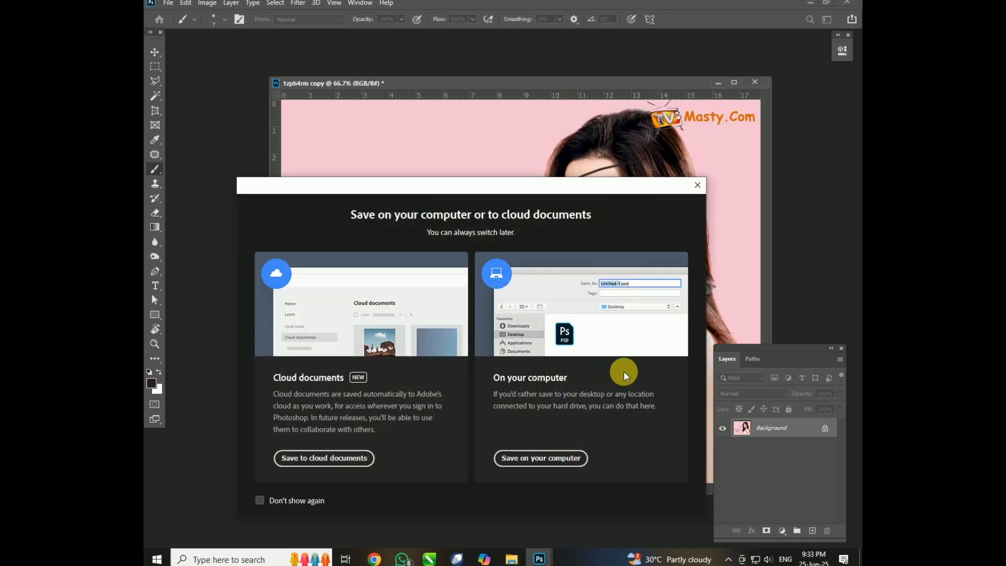
{"action": "left_click", "coordinate": [577, 459]}
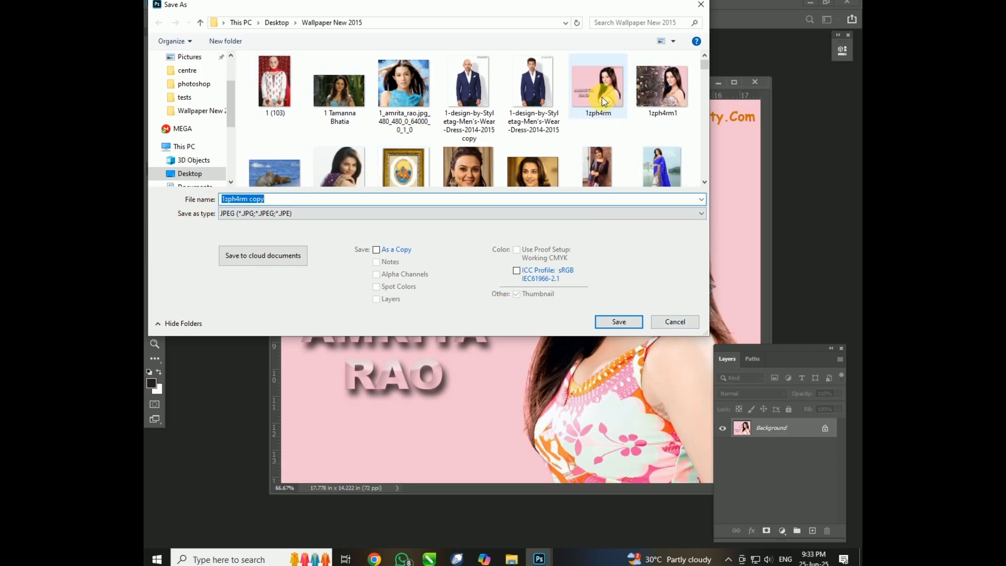
{"action": "left_click", "coordinate": [678, 322]}
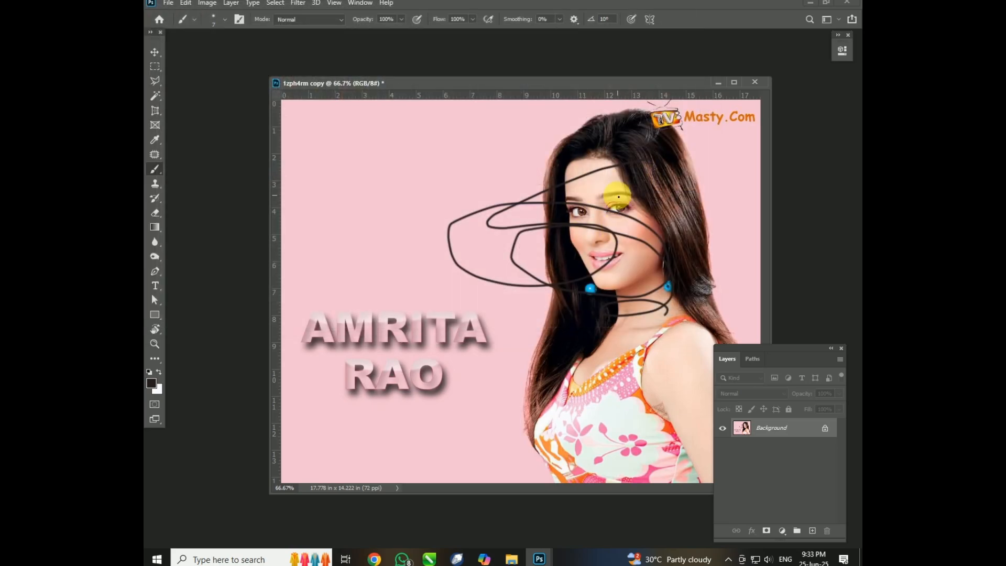
{"action": "left_click", "coordinate": [755, 83]}
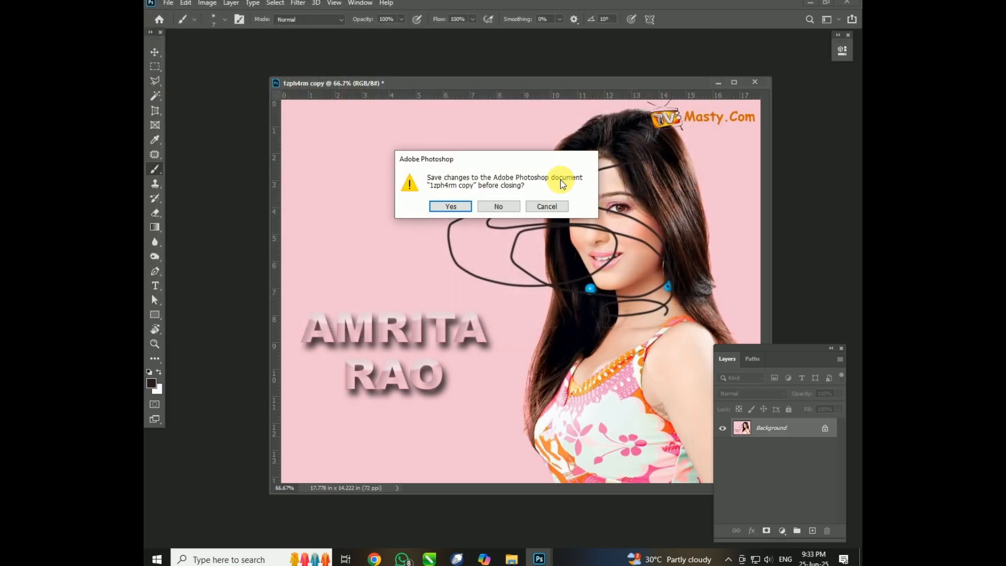
{"action": "left_click", "coordinate": [494, 203]}
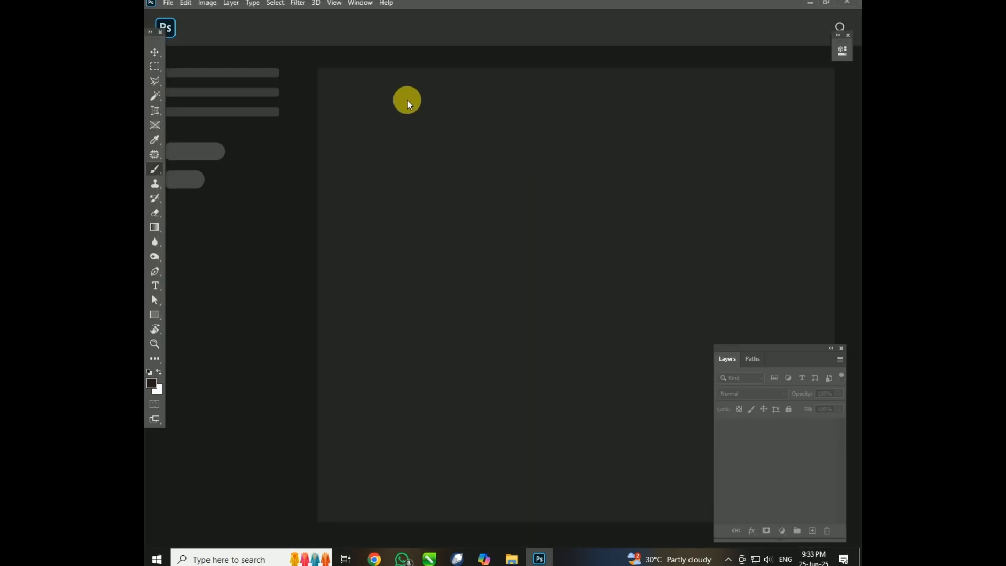
Reopen the original 1zph4rm image and scribble a black brush line across the face.
{"action": "key", "text": "ctrl+o"}
{"action": "double_click", "coordinate": [597, 87]}
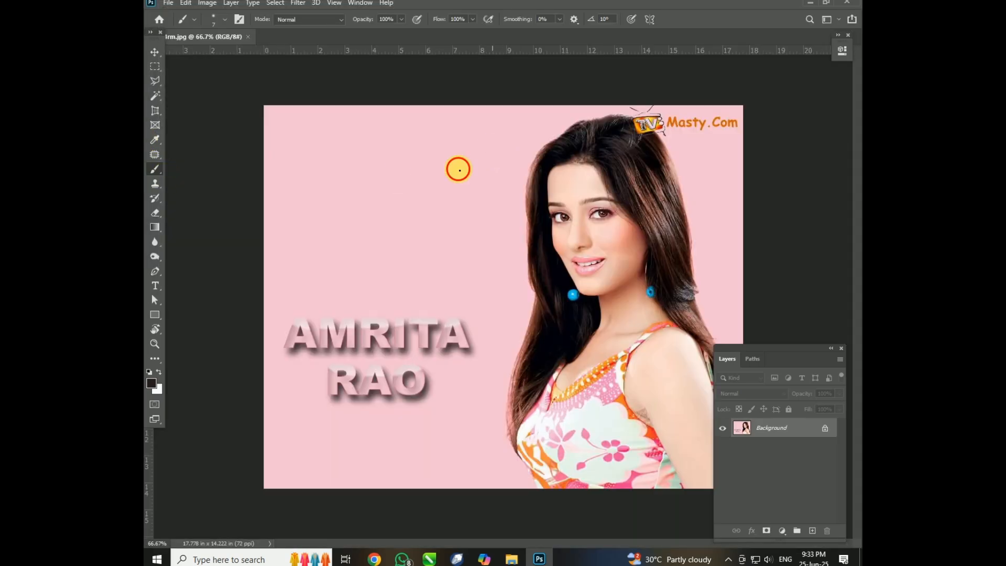
{"action": "mouse_move", "coordinate": [488, 153]}
{"action": "left_mouse_down"}
{"action": "mouse_move", "coordinate": [540, 208]}
{"action": "mouse_move", "coordinate": [612, 207]}
{"action": "left_mouse_up"}
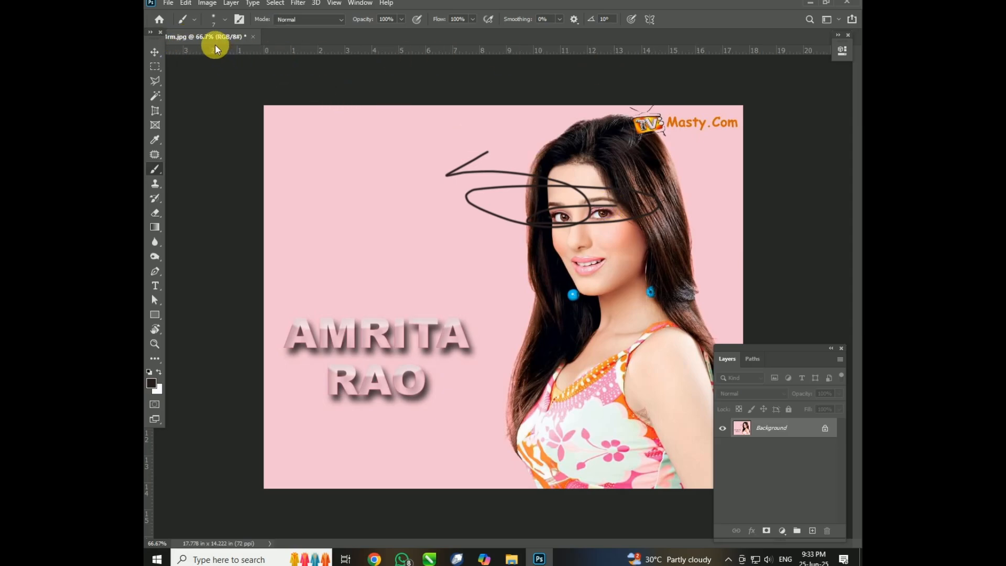
Activate the Move tool and float the scribbled 1zph4rm image in its own window.
{"action": "left_click", "coordinate": [157, 51]}
{"action": "left_click_drag", "start_coordinate": [197, 38], "coordinate": [520, 101]}
{"action": "right_click", "coordinate": [535, 109]}
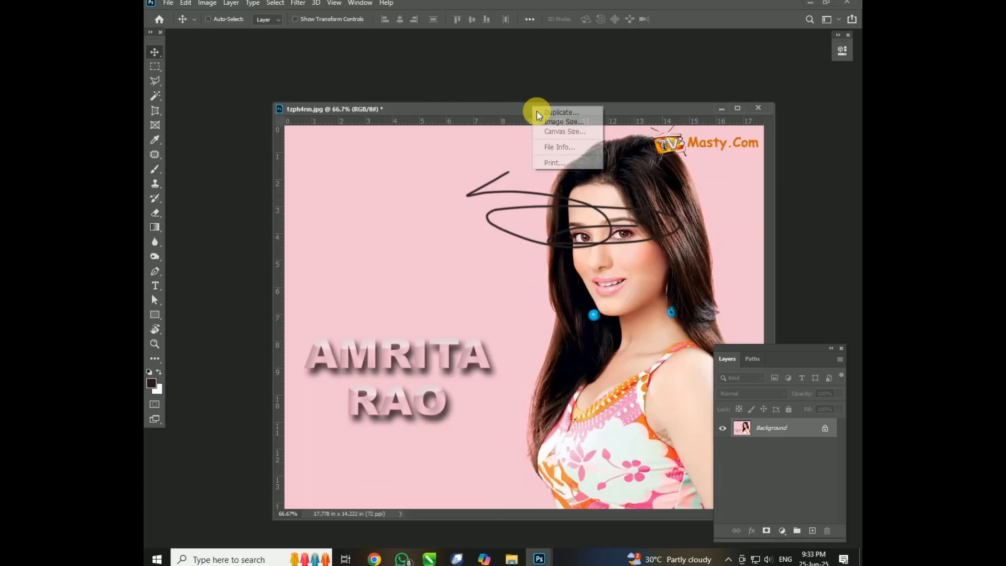
{"action": "left_click", "coordinate": [544, 75]}
{"action": "key", "text": "ctrl+o"}
{"action": "key", "text": "Escape"}
Create a new document from the HDV/HDTV 720p preset (1280 x 720 px at 72 ppi) and separate it into its own window.
{"action": "key", "text": "ctrl+n"}
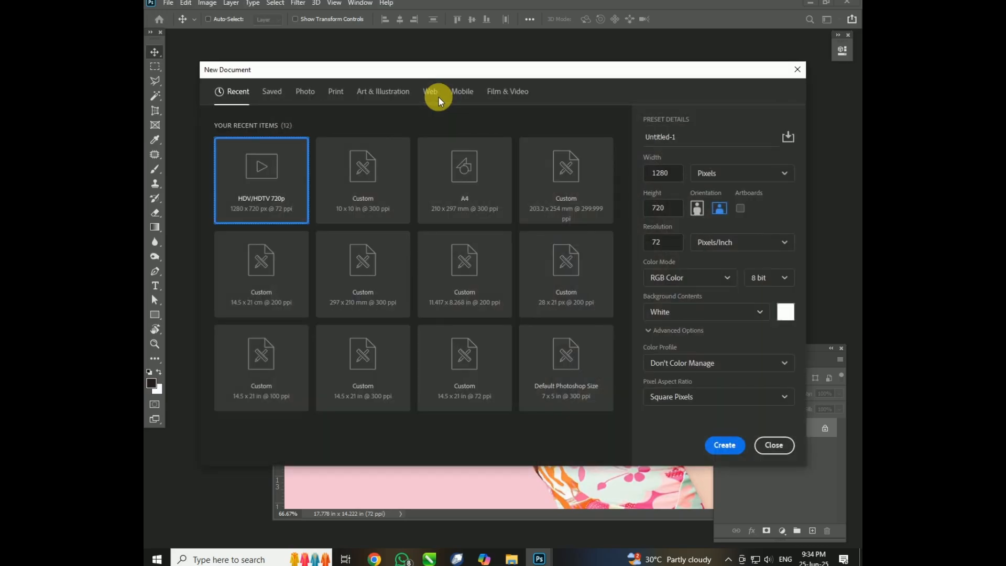
{"action": "double_click", "coordinate": [256, 182]}
{"action": "left_click_drag", "start_coordinate": [372, 112], "coordinate": [490, 213]}
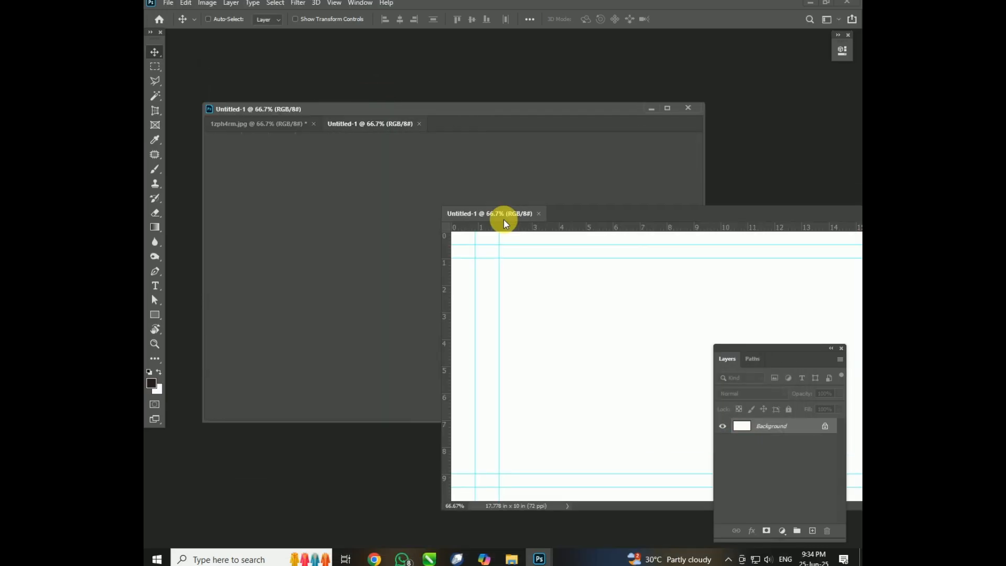
Copy the scribbled image into the new document with the Move tool and close the source image without saving.
{"action": "left_click_drag", "start_coordinate": [393, 226], "coordinate": [689, 330]}
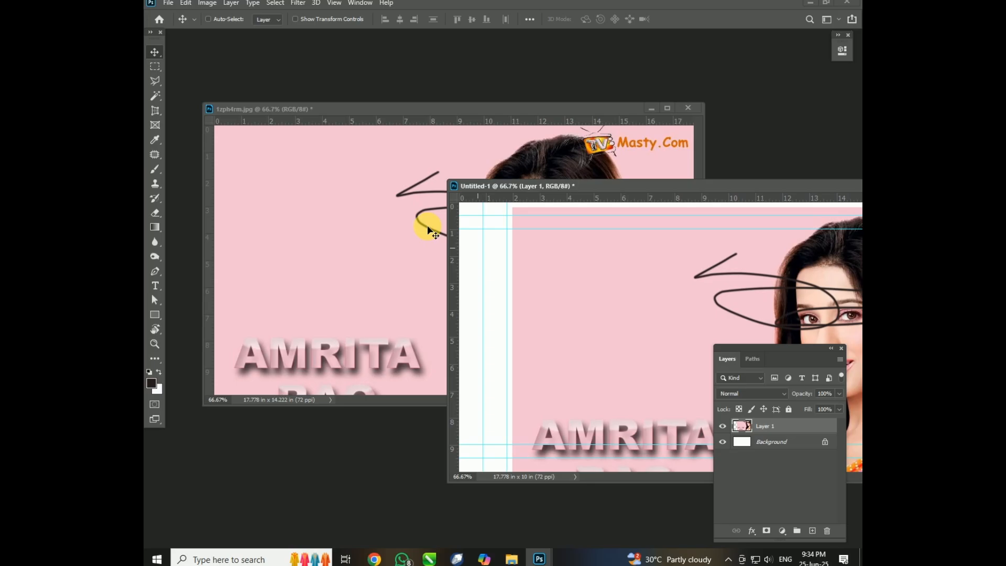
{"action": "left_click", "coordinate": [364, 176]}
{"action": "left_click", "coordinate": [681, 109]}
{"action": "left_click", "coordinate": [498, 206]}
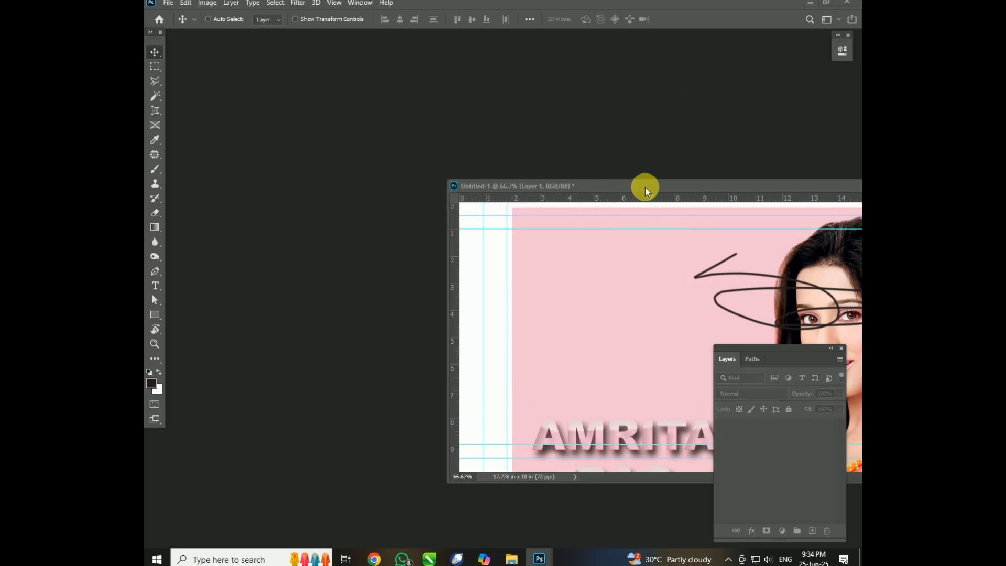
Maximize the new document's window, shift the copied image within the canvas, and dock the document back as a tab.
{"action": "double_click", "coordinate": [645, 187]}
{"action": "left_click_drag", "start_coordinate": [541, 230], "coordinate": [456, 244]}
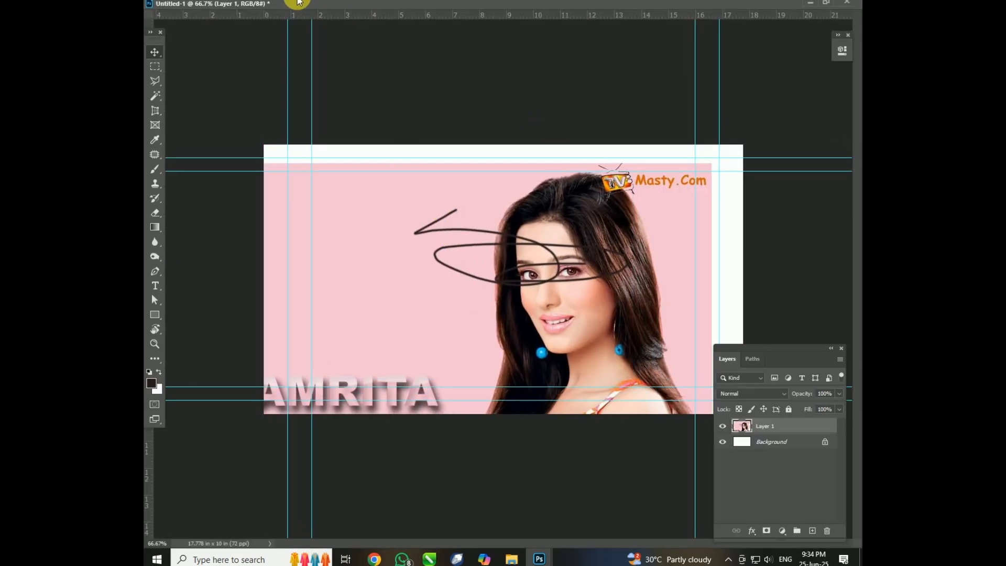
{"action": "double_click", "coordinate": [450, 7]}
{"action": "left_click_drag", "start_coordinate": [554, 184], "coordinate": [360, 33]}
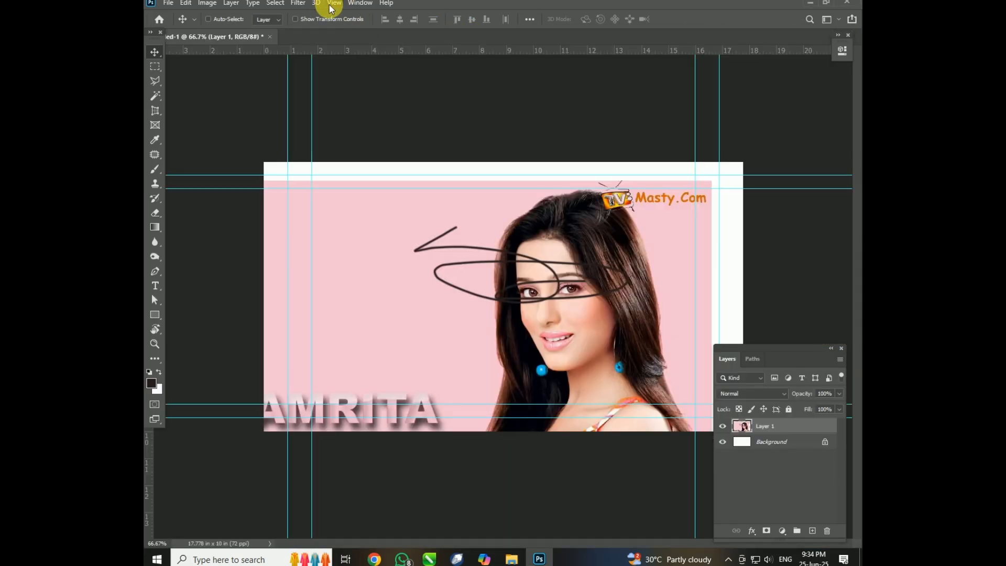
Clear all guides from the new document and delete the copied image layer, leaving the white background.
{"action": "left_click", "coordinate": [334, 3]}
{"action": "left_click", "coordinate": [356, 289]}
{"action": "mouse_move", "coordinate": [567, 255]}
{"action": "left_mouse_down"}
{"action": "mouse_move", "coordinate": [530, 240]}
{"action": "mouse_move", "coordinate": [555, 207]}
{"action": "mouse_move", "coordinate": [481, 205]}
{"action": "mouse_move", "coordinate": [479, 232]}
{"action": "mouse_move", "coordinate": [584, 228]}
{"action": "mouse_move", "coordinate": [557, 254]}
{"action": "mouse_move", "coordinate": [572, 293]}
{"action": "mouse_move", "coordinate": [512, 233]}
{"action": "mouse_move", "coordinate": [597, 184]}
{"action": "left_mouse_up"}
{"action": "key", "text": "Delete"}
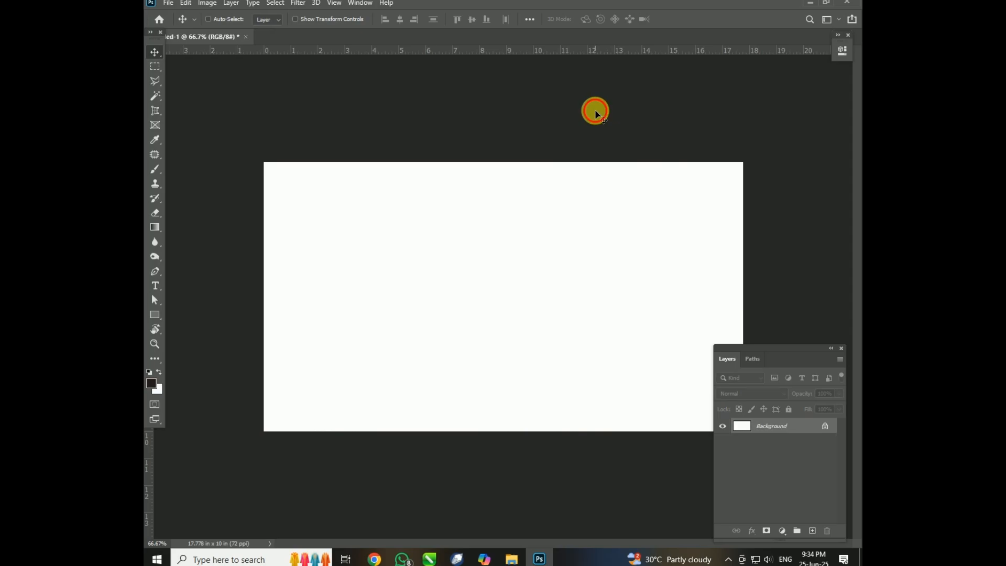
Open the 1_amrita_rao.jpg_480_480_0_64000_0_1_0 image, float its window, and copy the image into the blank document.
{"action": "key", "text": "ctrl+o"}
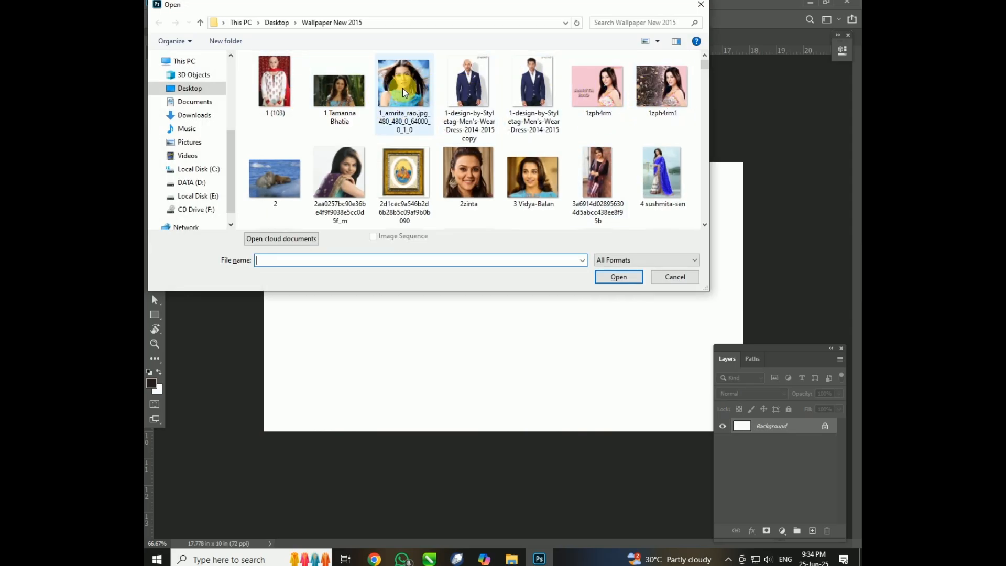
{"action": "left_click", "coordinate": [384, 65]}
{"action": "double_click", "coordinate": [384, 65]}
{"action": "left_click_drag", "start_coordinate": [332, 39], "coordinate": [628, 170]}
{"action": "left_click_drag", "start_coordinate": [695, 237], "coordinate": [440, 225]}
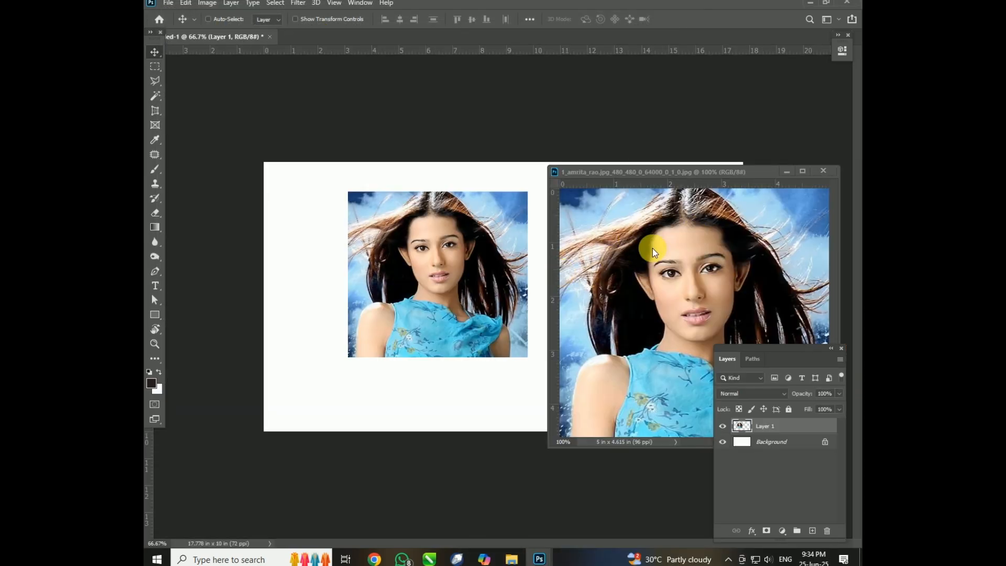
Close the floating source image and move the copied image to the centre of the white canvas.
{"action": "left_click", "coordinate": [823, 170]}
{"action": "left_click_drag", "start_coordinate": [410, 264], "coordinate": [527, 315]}
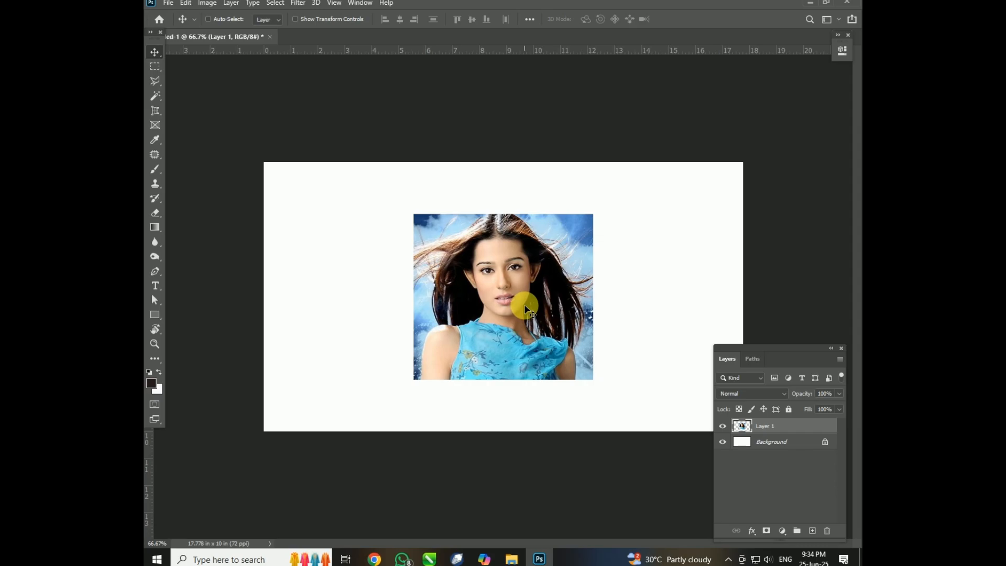
{"action": "left_click_drag", "start_coordinate": [572, 266], "coordinate": [561, 256]}
Try stretching the image layer to the canvas's upper-left corner with Free Transform, about 183% wide and 131% high, and undo it.
{"action": "key", "text": "ctrl+t"}
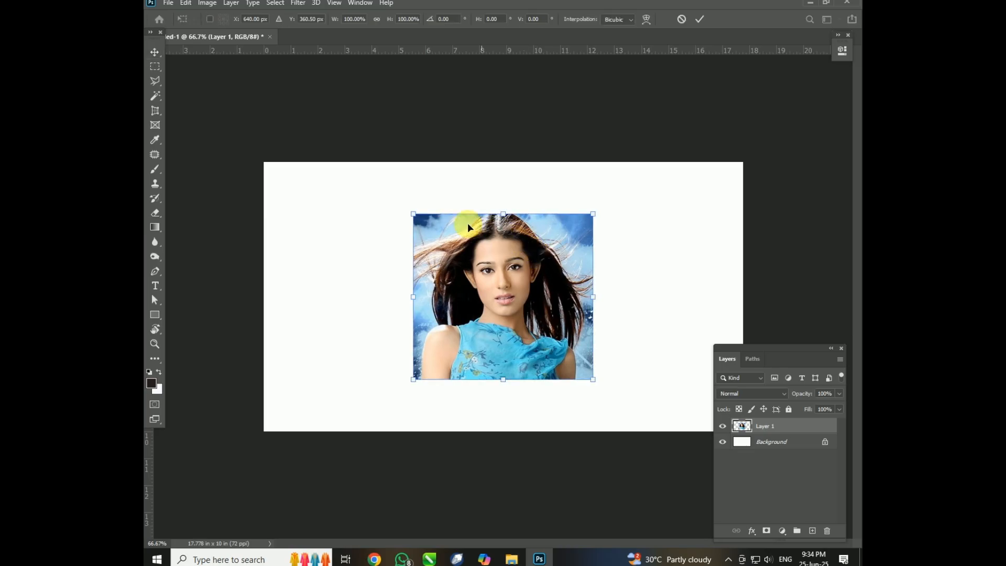
{"action": "left_click_drag", "start_coordinate": [418, 217], "coordinate": [264, 162]}
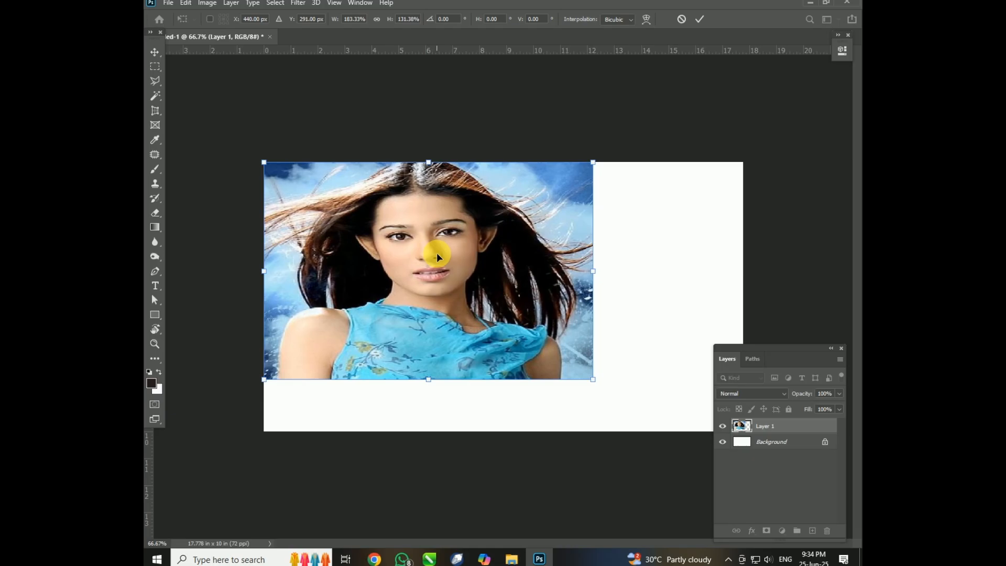
{"action": "key", "text": "ctrl+z"}
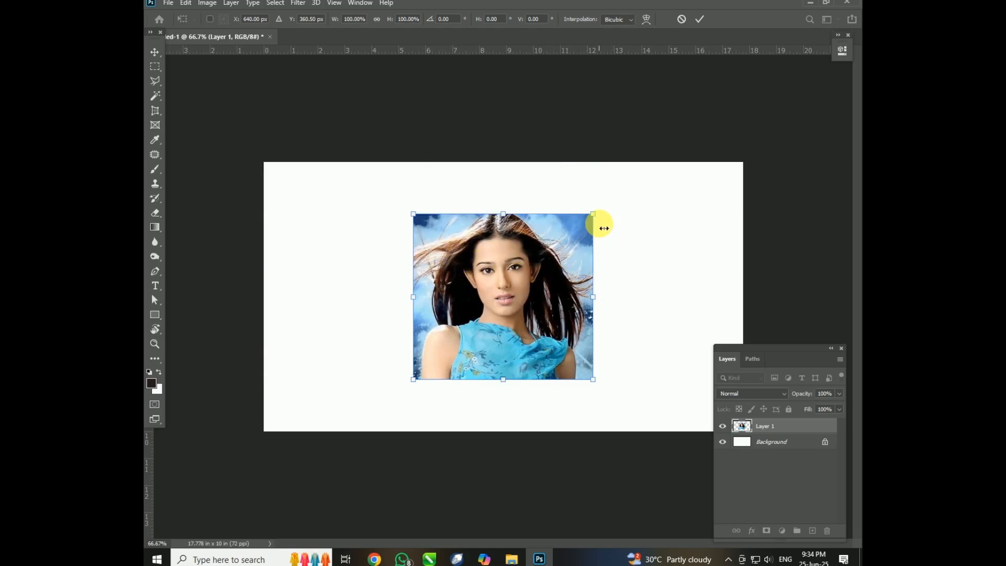
Use Free Transform to resize and rotate the image layer to about 75% wide, 91% high and 3.88°, near the canvas's lower-left area.
{"action": "left_click_drag", "start_coordinate": [594, 215], "coordinate": [661, 198]}
{"action": "left_click_drag", "start_coordinate": [490, 285], "coordinate": [440, 296]}
{"action": "left_click_drag", "start_coordinate": [522, 313], "coordinate": [489, 315]}
{"action": "mouse_move", "coordinate": [395, 224]}
{"action": "left_mouse_down"}
{"action": "mouse_move", "coordinate": [405, 194]}
{"action": "mouse_move", "coordinate": [399, 234]}
{"action": "left_mouse_up"}
{"action": "left_click_drag", "start_coordinate": [484, 233], "coordinate": [502, 189]}
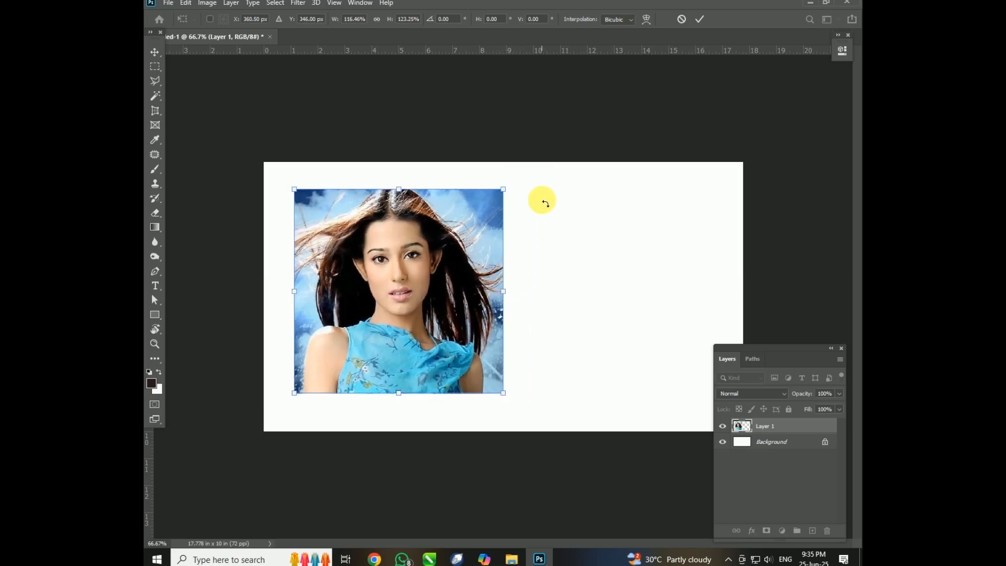
{"action": "left_click_drag", "start_coordinate": [587, 264], "coordinate": [433, 244]}
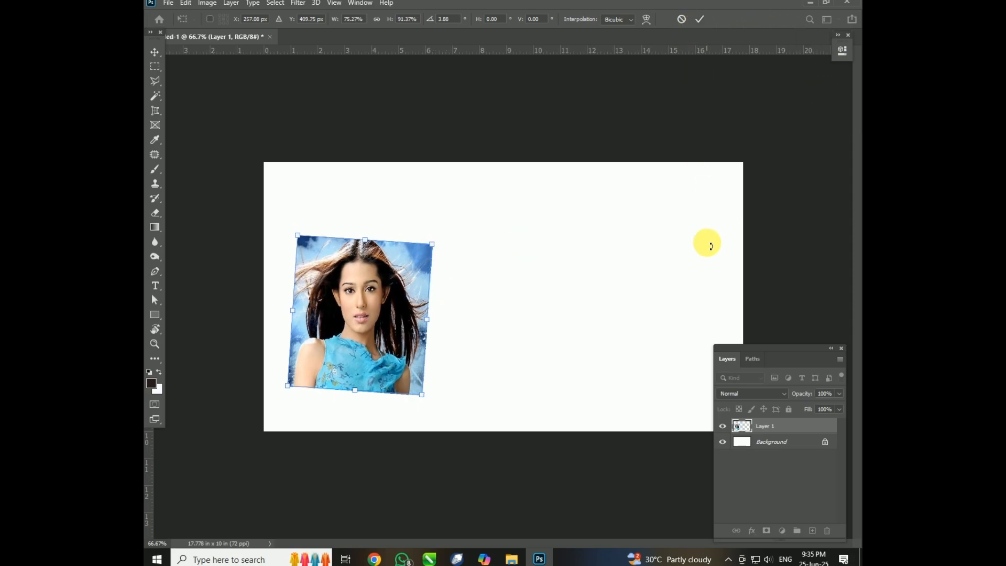
{"action": "key", "text": "Return"}
Move the transformed image toward the canvas centre, and undo the recent changes back to the blank white canvas.
{"action": "left_click_drag", "start_coordinate": [381, 274], "coordinate": [497, 253]}
{"action": "key", "text": "ctrl+z"}
{"action": "key", "text": "ctrl+z"}
{"action": "key", "text": "ctrl+z"}
{"action": "key", "text": "ctrl+z"}
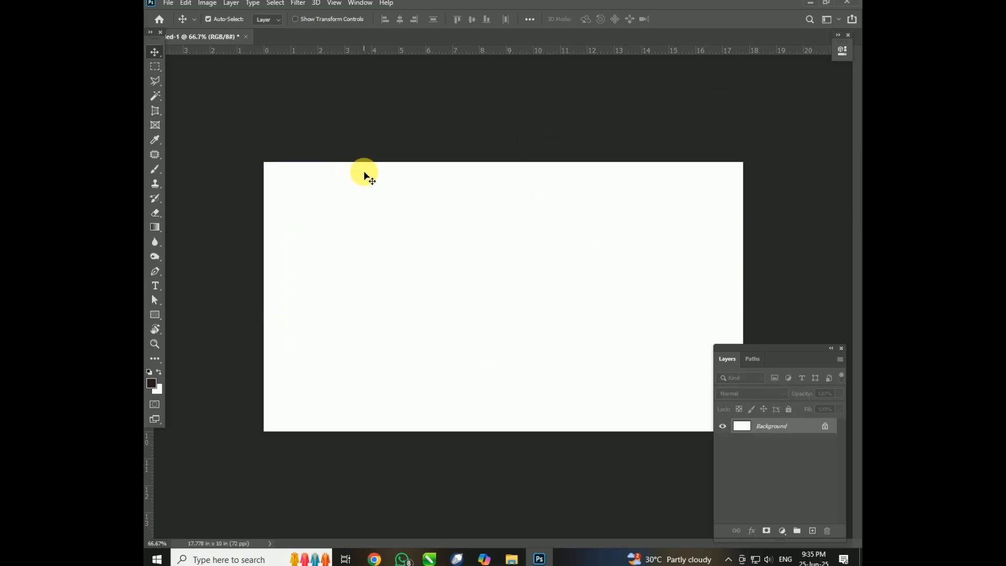
Redo the copied image layer, look over the undo and redo commands, and move the image nearer the canvas centre.
{"action": "key", "text": "ctrl+shift+z"}
{"action": "left_click", "coordinate": [187, 3]}
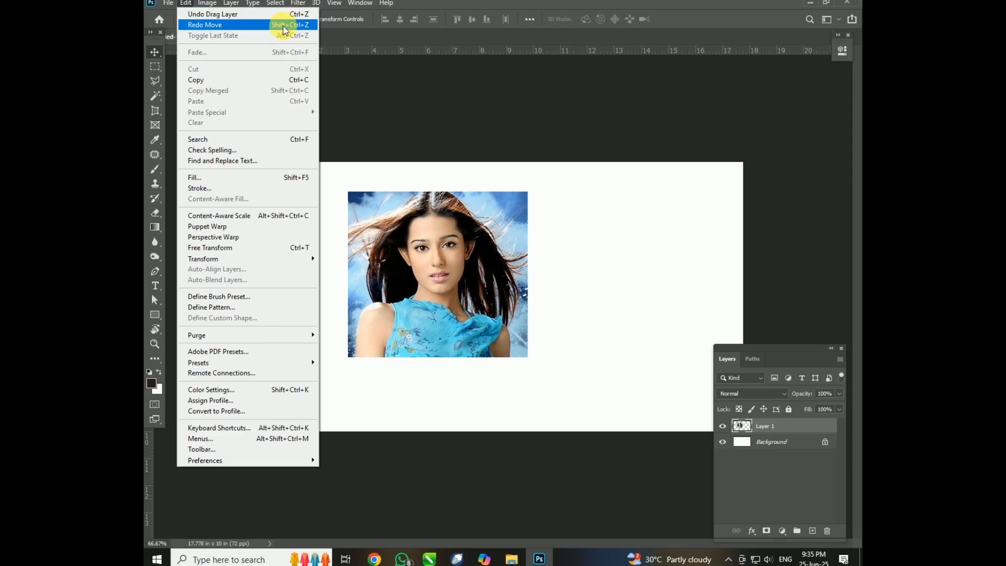
{"action": "left_click", "coordinate": [188, 5]}
{"action": "left_click", "coordinate": [186, 5]}
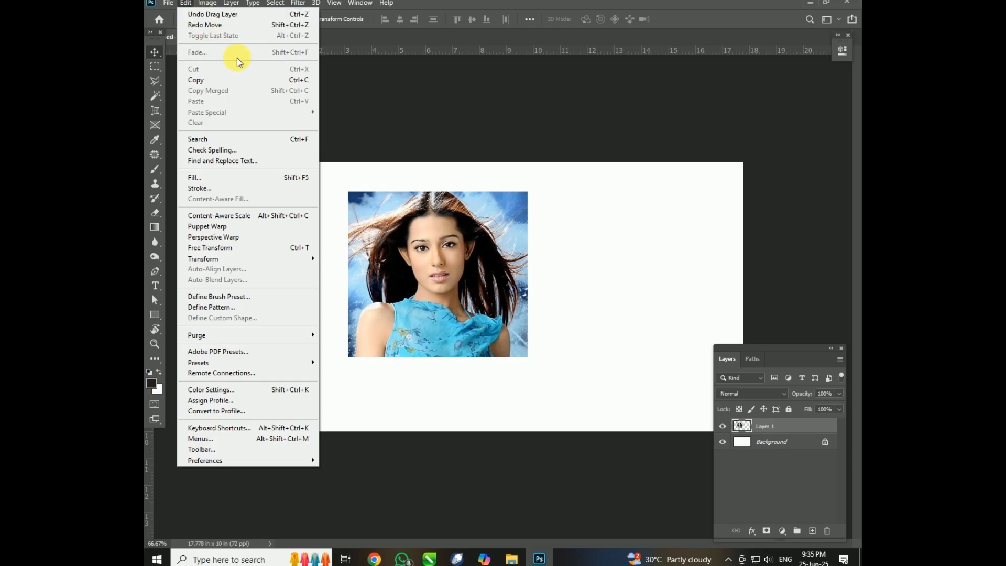
{"action": "left_click", "coordinate": [455, 144]}
{"action": "left_click_drag", "start_coordinate": [483, 226], "coordinate": [494, 266]}
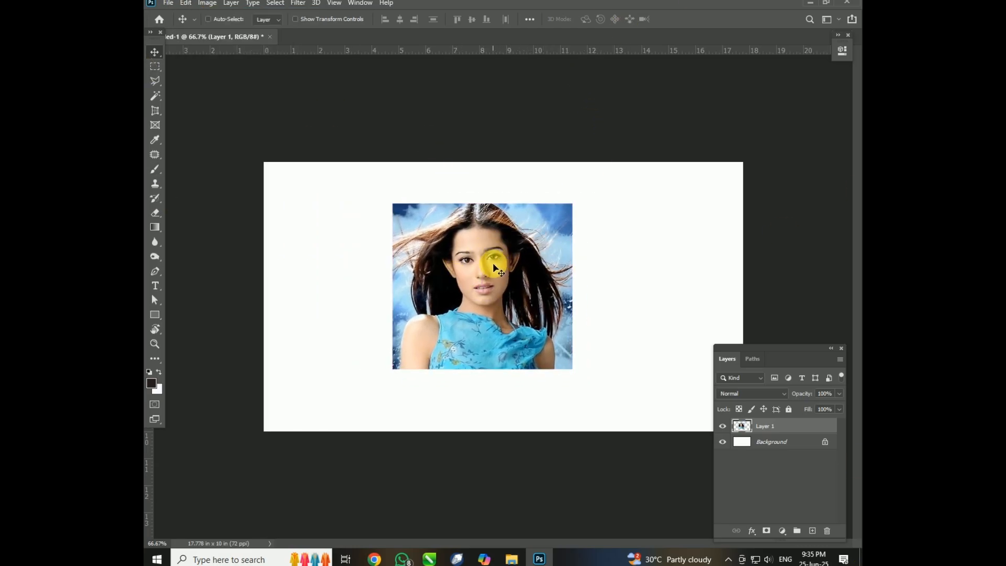
Try distorting the image with Free Transform into a short trapezoid with a wide upper edge, and undo it.
{"action": "key", "text": "ctrl+t"}
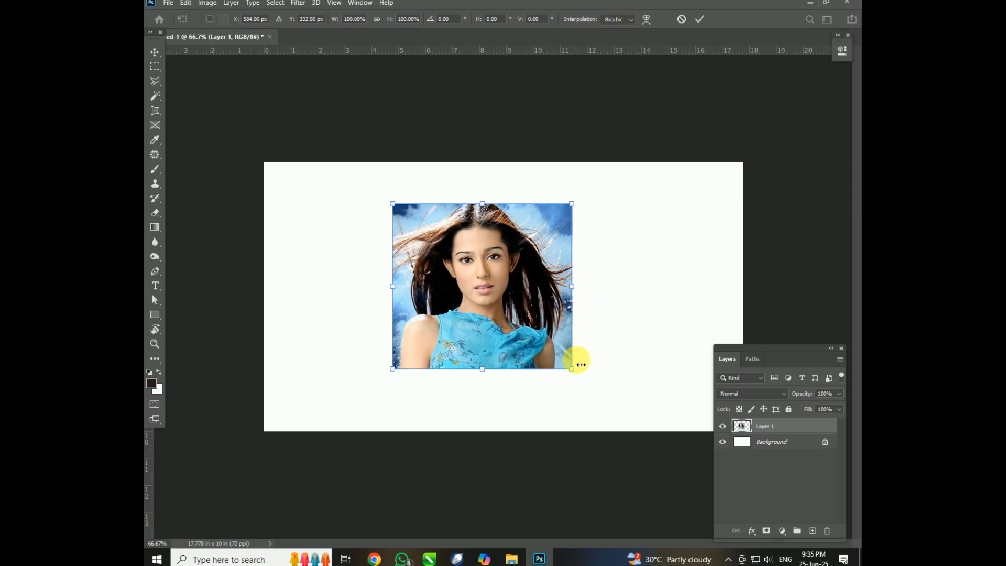
{"action": "left_click_drag", "start_coordinate": [578, 374], "coordinate": [562, 316]}
{"action": "left_click_drag", "start_coordinate": [566, 204], "coordinate": [569, 232]}
{"action": "left_click_drag", "start_coordinate": [394, 365], "coordinate": [389, 303]}
{"action": "left_click_drag", "start_coordinate": [391, 205], "coordinate": [342, 212]}
{"action": "left_click_drag", "start_coordinate": [568, 232], "coordinate": [625, 206]}
{"action": "left_click_drag", "start_coordinate": [344, 214], "coordinate": [330, 195]}
{"action": "left_click_drag", "start_coordinate": [560, 314], "coordinate": [583, 307]}
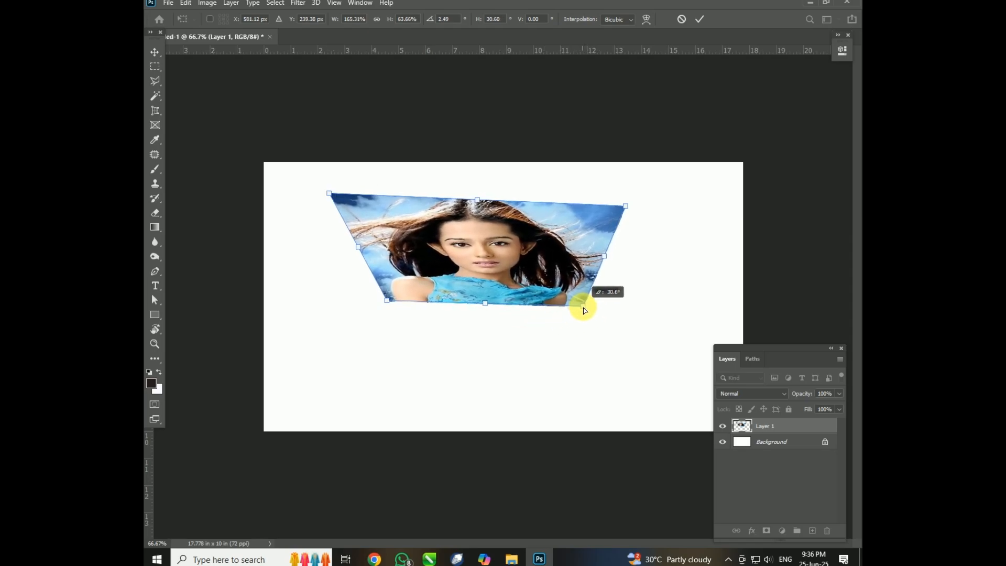
{"action": "key", "text": "Return"}
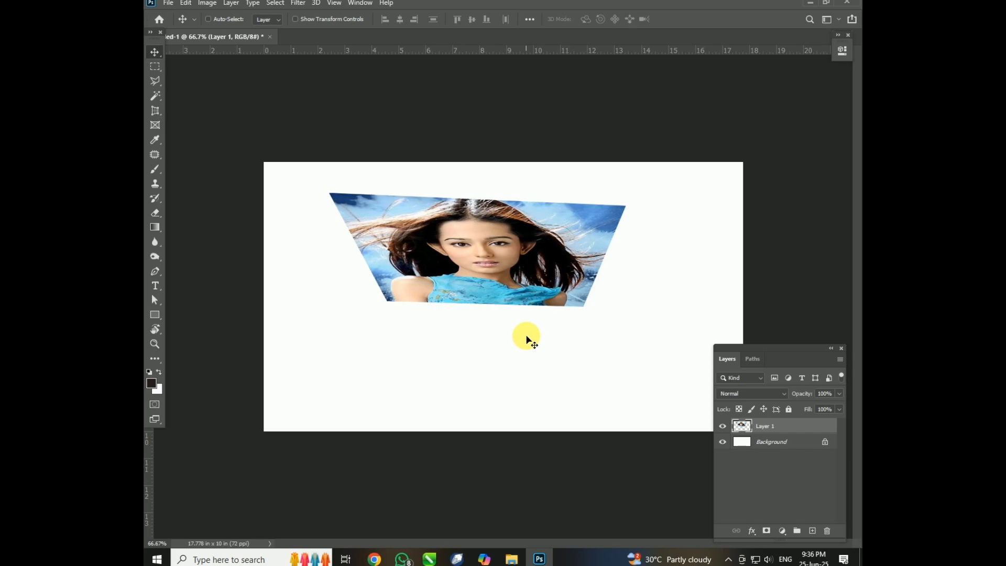
{"action": "key", "text": "ctrl"}
{"action": "key", "text": "ctrl+z"}
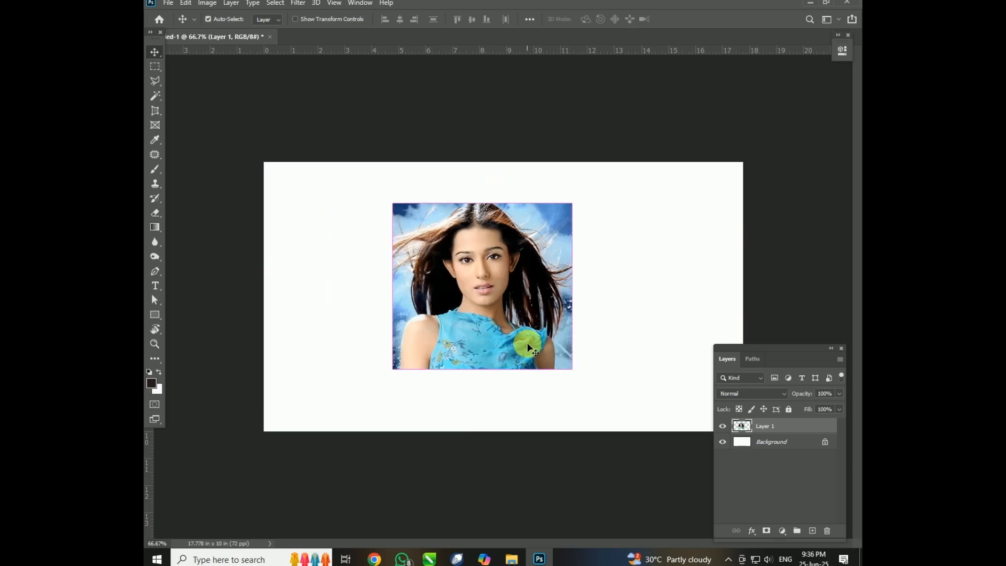
Start Free Transform on the image layer and use Scale to enlarge it to about 103% from its upper-right corner.
{"action": "key", "text": "ctrl+t"}
{"action": "right_click", "coordinate": [553, 293]}
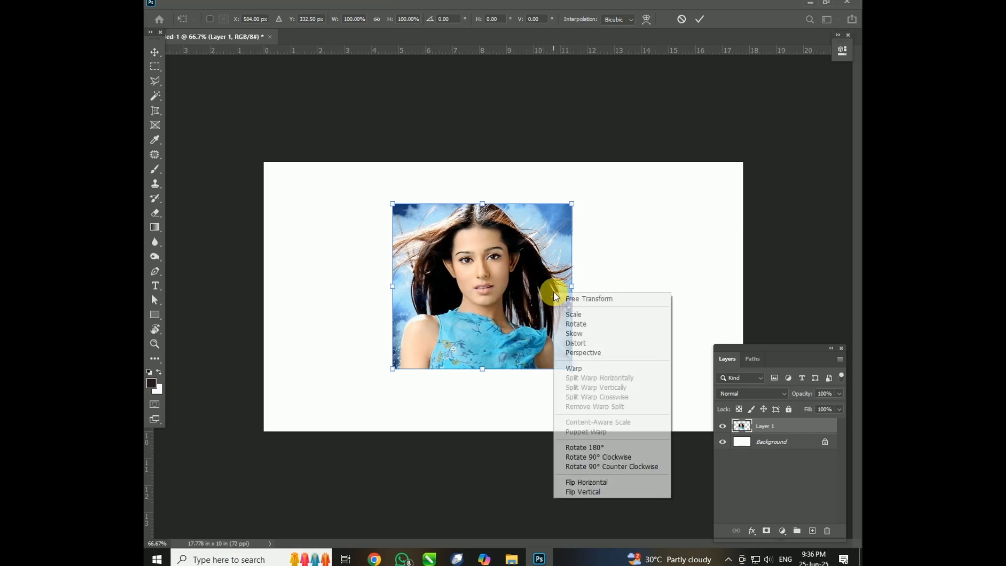
{"action": "left_click", "coordinate": [588, 313]}
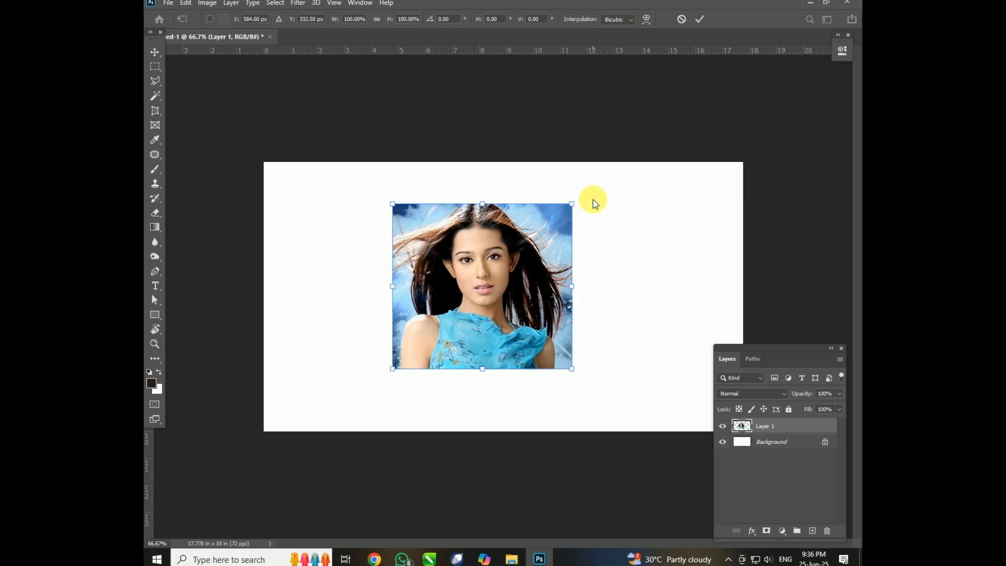
{"action": "left_click_drag", "start_coordinate": [574, 206], "coordinate": [577, 198]}
Try the individual transform modes on the image's upper-right corner, slightly rotating and skewing it to about 103% wide and 107% high.
{"action": "right_click", "coordinate": [511, 251]}
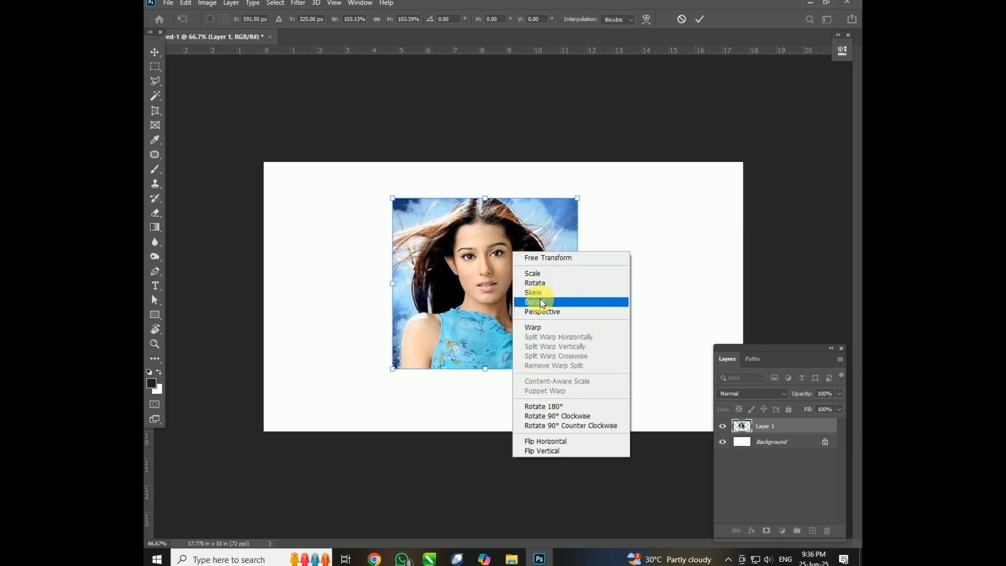
{"action": "left_click", "coordinate": [539, 275]}
{"action": "mouse_move", "coordinate": [576, 198]}
{"action": "left_mouse_down"}
{"action": "mouse_move", "coordinate": [588, 206]}
{"action": "mouse_move", "coordinate": [590, 197]}
{"action": "mouse_move", "coordinate": [562, 232]}
{"action": "mouse_move", "coordinate": [507, 197]}
{"action": "mouse_move", "coordinate": [638, 208]}
{"action": "mouse_move", "coordinate": [575, 221]}
{"action": "mouse_move", "coordinate": [577, 201]}
{"action": "left_mouse_up"}
{"action": "right_click", "coordinate": [539, 237]}
{"action": "left_click", "coordinate": [557, 274]}
{"action": "right_click", "coordinate": [578, 204]}
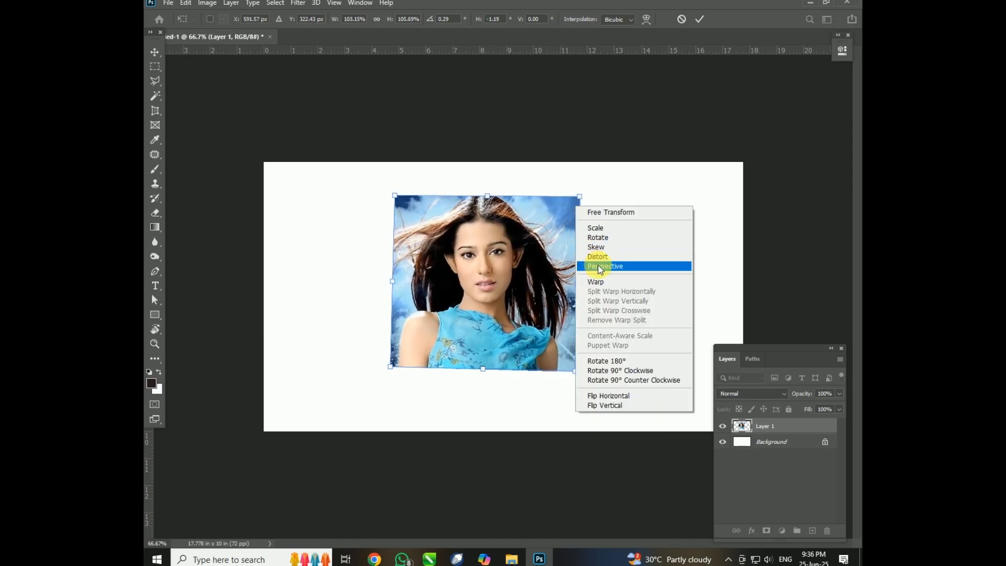
{"action": "left_click", "coordinate": [599, 262]}
{"action": "mouse_move", "coordinate": [579, 198]}
{"action": "left_mouse_down"}
{"action": "mouse_move", "coordinate": [546, 225]}
{"action": "mouse_move", "coordinate": [561, 197]}
{"action": "mouse_move", "coordinate": [659, 239]}
{"action": "mouse_move", "coordinate": [615, 352]}
{"action": "mouse_move", "coordinate": [598, 182]}
{"action": "mouse_move", "coordinate": [465, 177]}
{"action": "mouse_move", "coordinate": [573, 188]}
{"action": "mouse_move", "coordinate": [588, 202]}
{"action": "mouse_move", "coordinate": [580, 209]}
{"action": "mouse_move", "coordinate": [580, 180]}
{"action": "mouse_move", "coordinate": [579, 194]}
{"action": "left_mouse_up"}
Apply Perspective to the image so its upper edge flares outward, and narrow its right side, ending at about 126% wide and 103% high.
{"action": "right_click", "coordinate": [550, 243]}
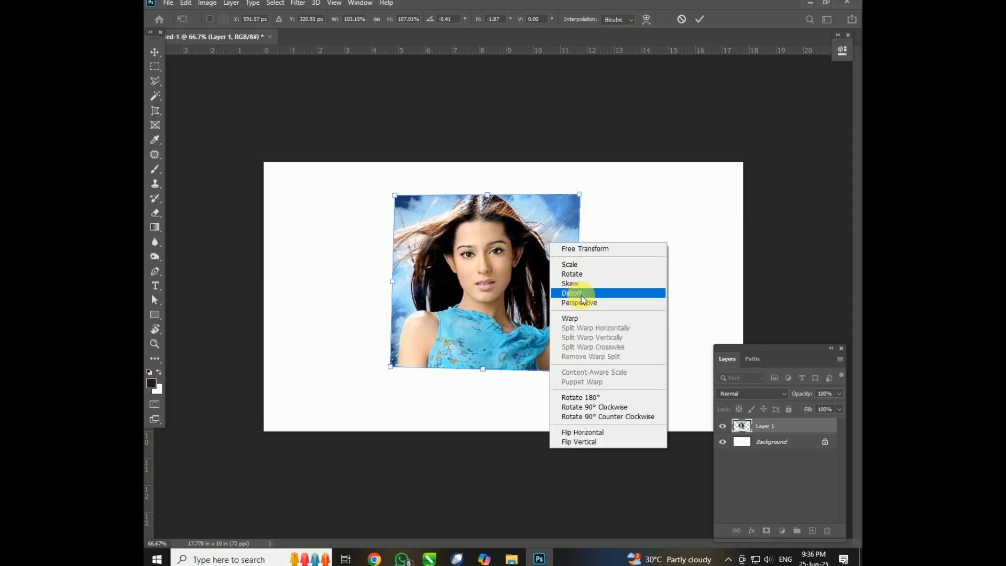
{"action": "left_click", "coordinate": [586, 304]}
{"action": "left_click_drag", "start_coordinate": [578, 203], "coordinate": [548, 254]}
{"action": "left_click_drag", "start_coordinate": [541, 263], "coordinate": [602, 216]}
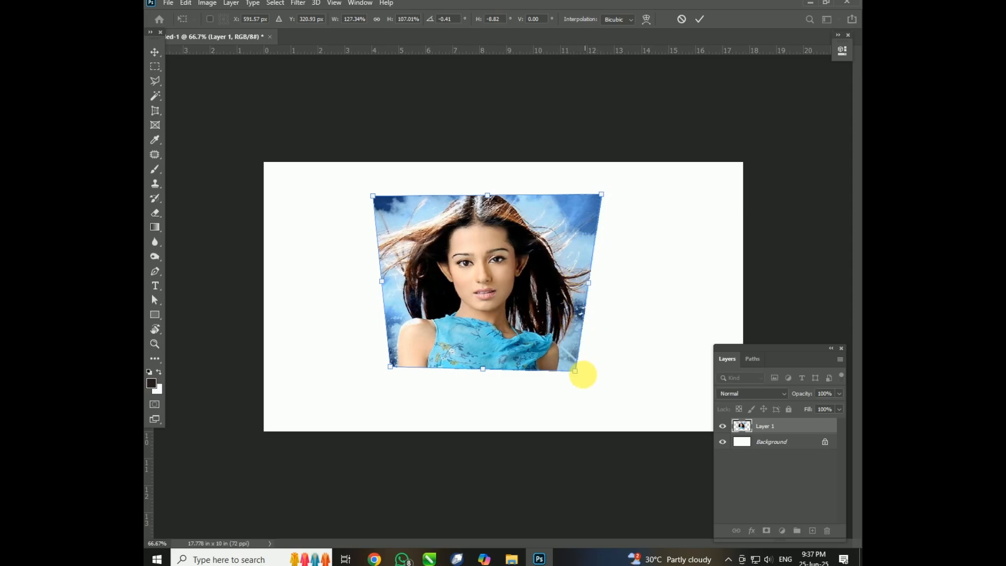
{"action": "mouse_move", "coordinate": [576, 375]}
{"action": "left_mouse_down"}
{"action": "mouse_move", "coordinate": [597, 462]}
{"action": "mouse_move", "coordinate": [575, 361]}
{"action": "left_mouse_up"}
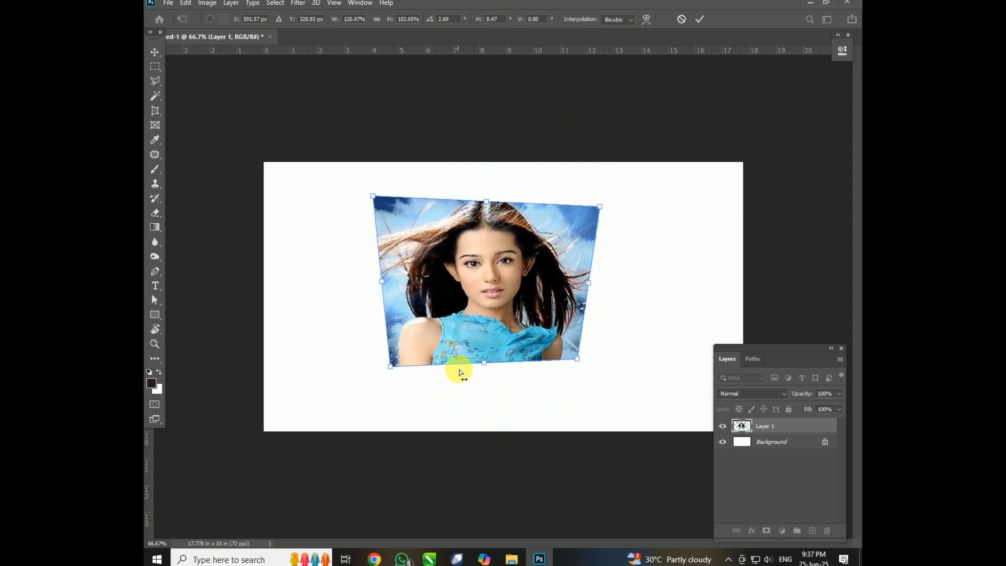
{"action": "mouse_move", "coordinate": [486, 367]}
{"action": "left_mouse_down"}
{"action": "mouse_move", "coordinate": [484, 345]}
{"action": "mouse_move", "coordinate": [482, 355]}
{"action": "mouse_move", "coordinate": [410, 359]}
{"action": "mouse_move", "coordinate": [505, 350]}
{"action": "mouse_move", "coordinate": [485, 361]}
{"action": "left_mouse_up"}
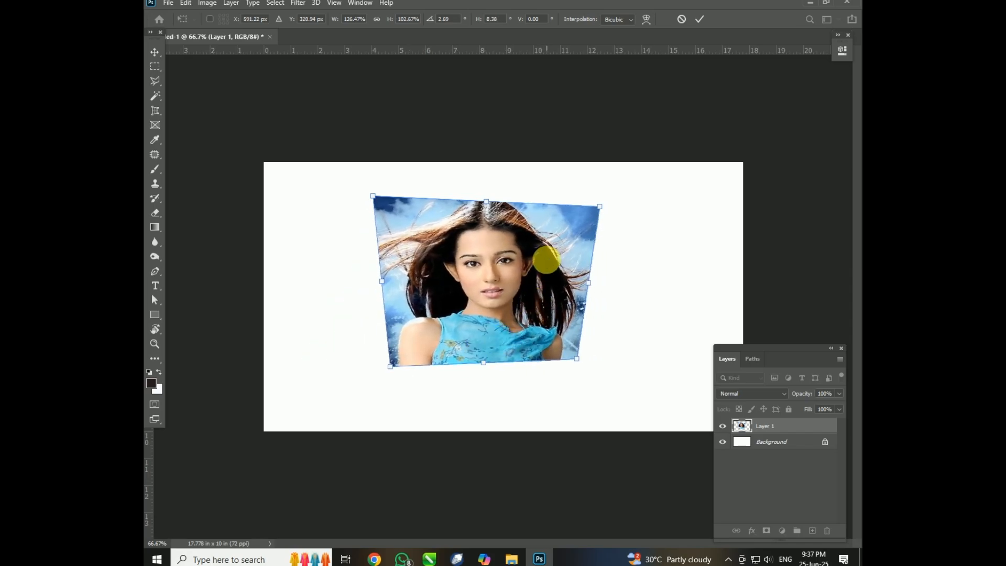
Switch the transform to Warp and bulge the image's right edge outward with its two curve handles.
{"action": "right_click", "coordinate": [546, 259]}
{"action": "left_click", "coordinate": [580, 336]}
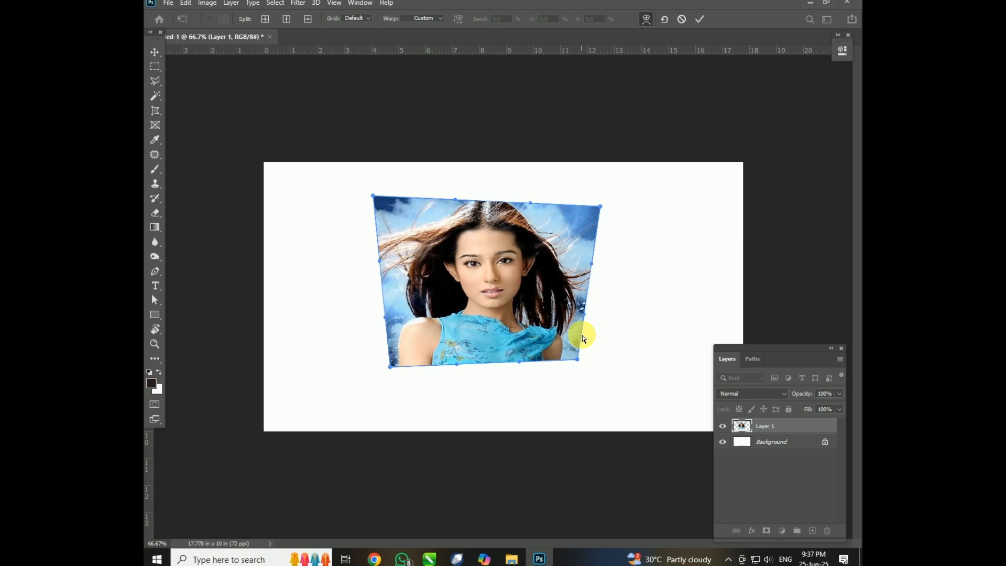
{"action": "mouse_move", "coordinate": [591, 264]}
{"action": "left_mouse_down"}
{"action": "mouse_move", "coordinate": [652, 257]}
{"action": "mouse_move", "coordinate": [508, 255]}
{"action": "mouse_move", "coordinate": [597, 256]}
{"action": "left_mouse_up"}
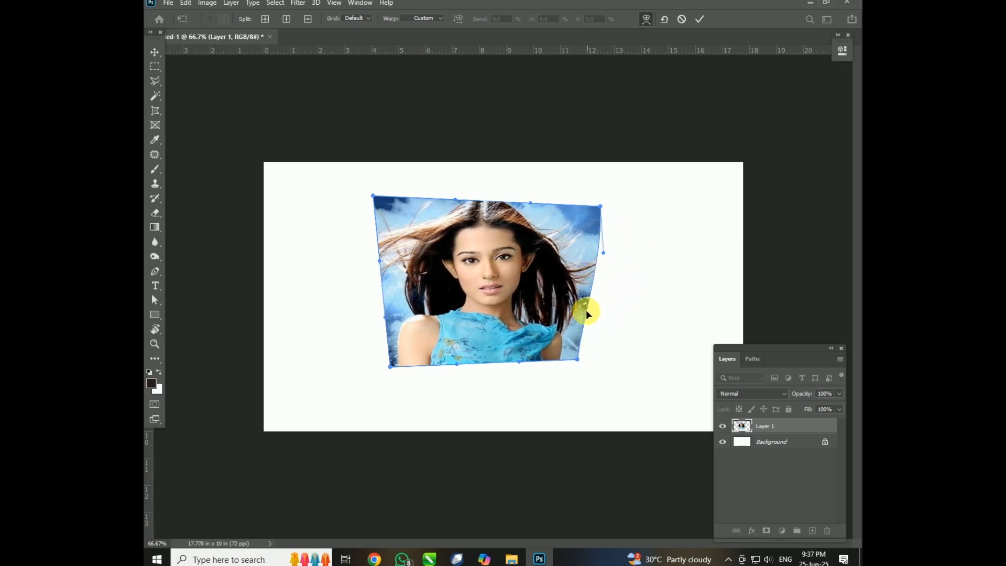
{"action": "left_click_drag", "start_coordinate": [584, 315], "coordinate": [643, 307]}
{"action": "left_click_drag", "start_coordinate": [604, 257], "coordinate": [632, 225]}
Warp the image's left edge into an S-curve, bulge the upper and lower edges outward, and shift the lower-left corner outward.
{"action": "left_click_drag", "start_coordinate": [374, 198], "coordinate": [384, 206]}
{"action": "left_click_drag", "start_coordinate": [379, 259], "coordinate": [430, 263]}
{"action": "left_click_drag", "start_coordinate": [386, 315], "coordinate": [461, 331]}
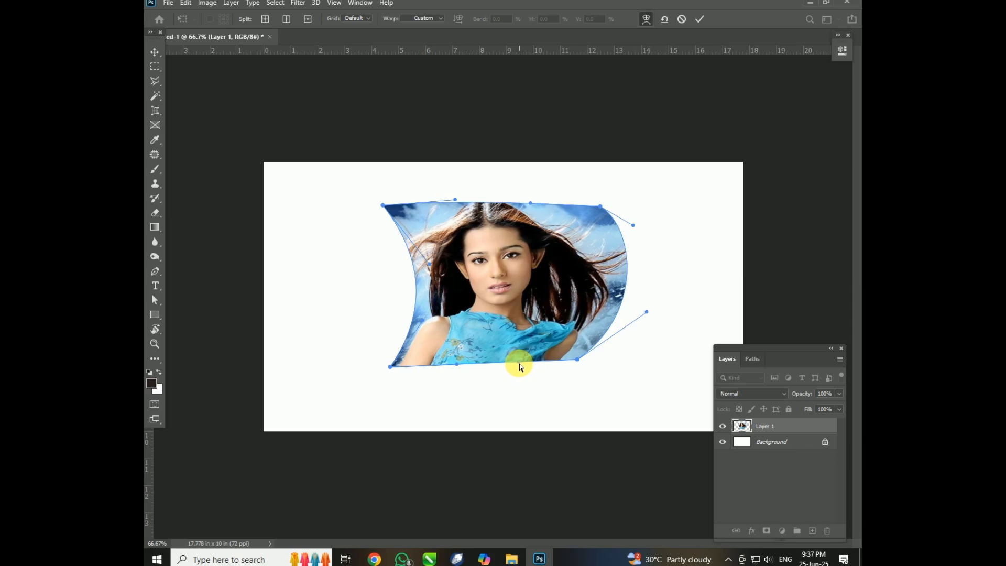
{"action": "left_click_drag", "start_coordinate": [520, 365], "coordinate": [519, 381]}
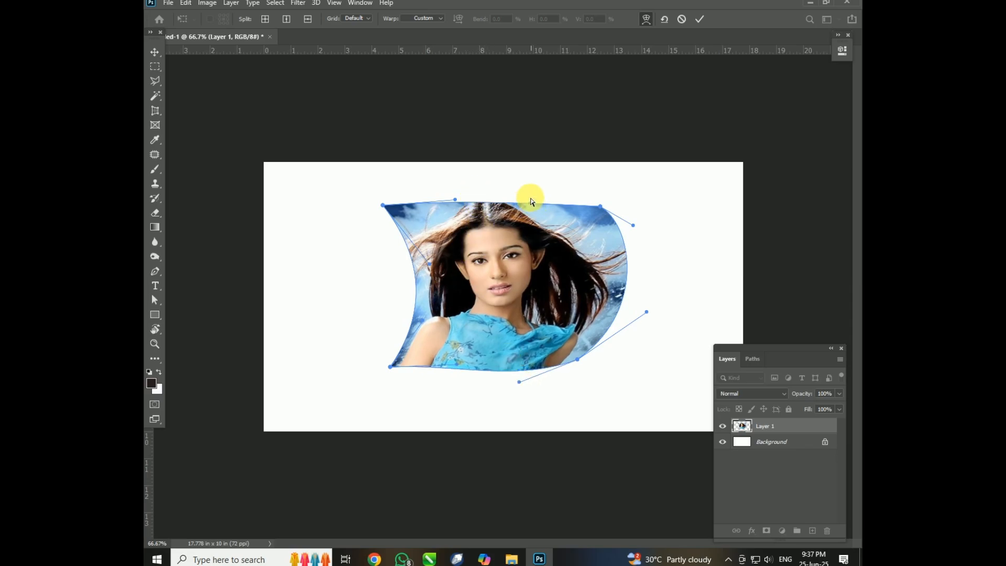
{"action": "left_click_drag", "start_coordinate": [530, 201], "coordinate": [530, 184]}
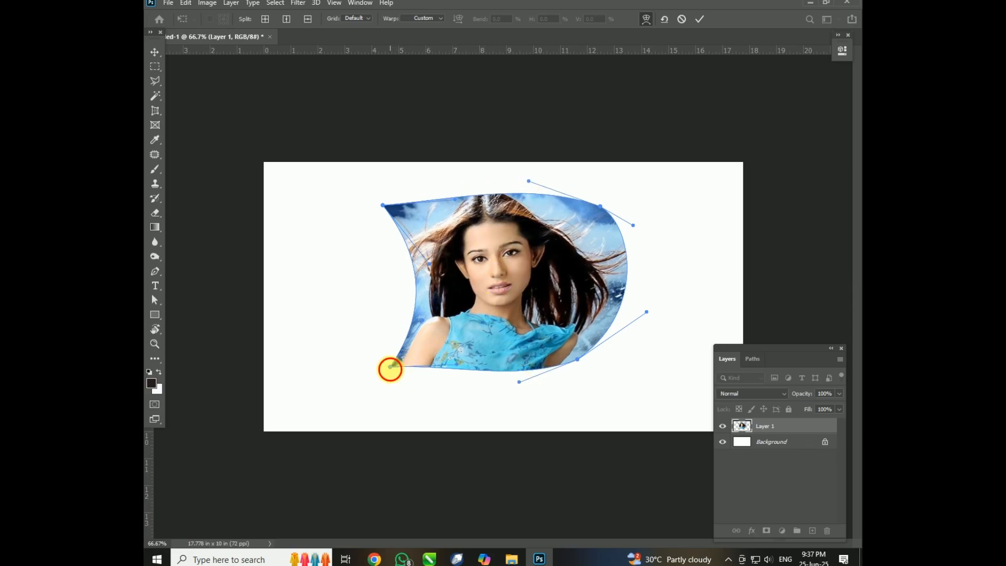
{"action": "left_click_drag", "start_coordinate": [390, 368], "coordinate": [369, 360]}
{"action": "left_click_drag", "start_coordinate": [430, 266], "coordinate": [366, 247]}
Split the warp horizontally across the middle of the face and bend the split line's right part downward.
{"action": "right_click", "coordinate": [586, 265]}
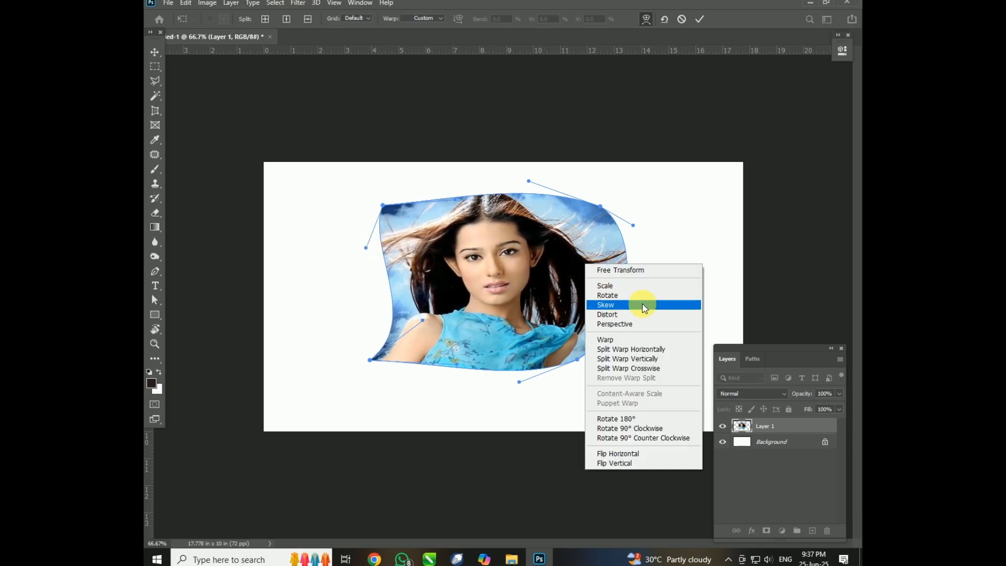
{"action": "left_click", "coordinate": [630, 351]}
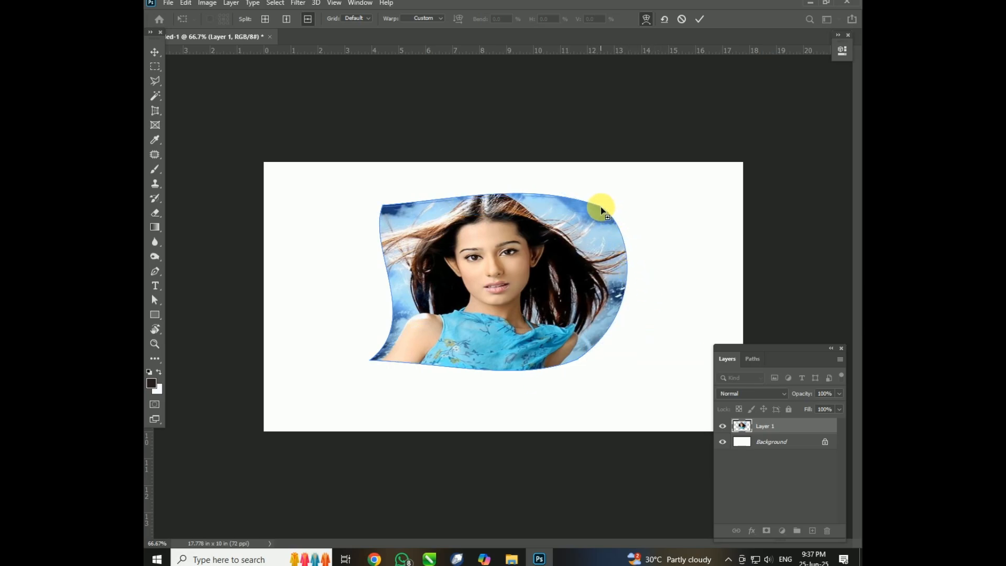
{"action": "left_click", "coordinate": [584, 268]}
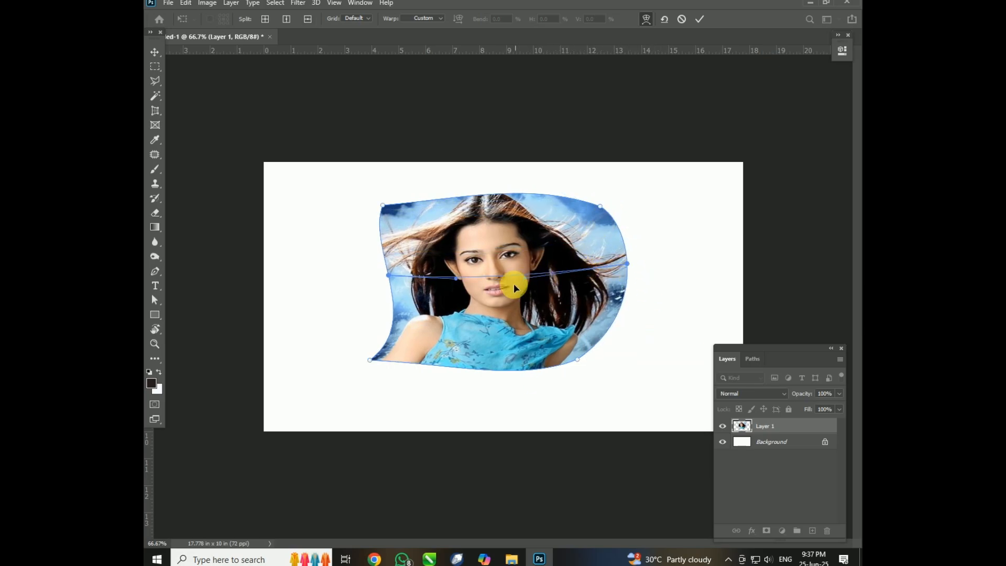
{"action": "mouse_move", "coordinate": [528, 280]}
{"action": "left_mouse_down"}
{"action": "mouse_move", "coordinate": [524, 255]}
{"action": "mouse_move", "coordinate": [531, 292]}
{"action": "left_mouse_up"}
Split the warp vertically through the face and pull the grid intersection up and to the left.
{"action": "right_click", "coordinate": [548, 310]}
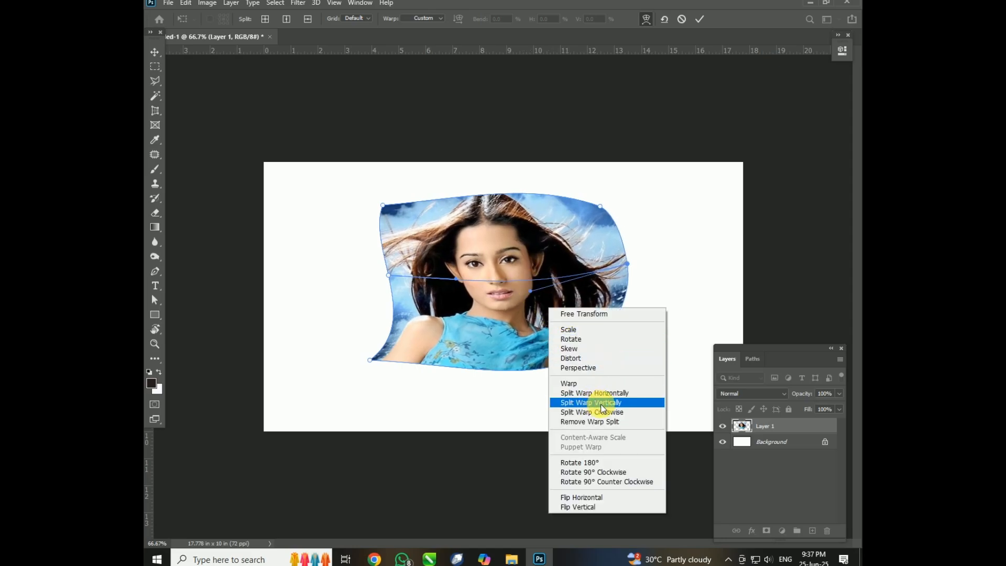
{"action": "left_click", "coordinate": [601, 405]}
{"action": "left_click", "coordinate": [499, 284]}
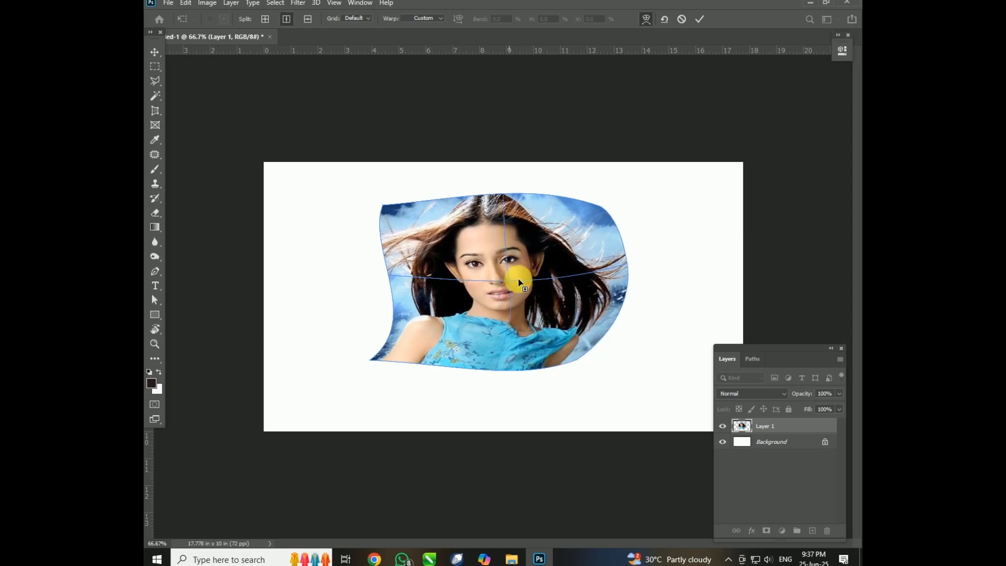
{"action": "mouse_move", "coordinate": [493, 284]}
{"action": "left_mouse_down"}
{"action": "mouse_move", "coordinate": [486, 262]}
{"action": "mouse_move", "coordinate": [478, 282]}
{"action": "mouse_move", "coordinate": [468, 281]}
{"action": "mouse_move", "coordinate": [479, 270]}
{"action": "left_mouse_up"}
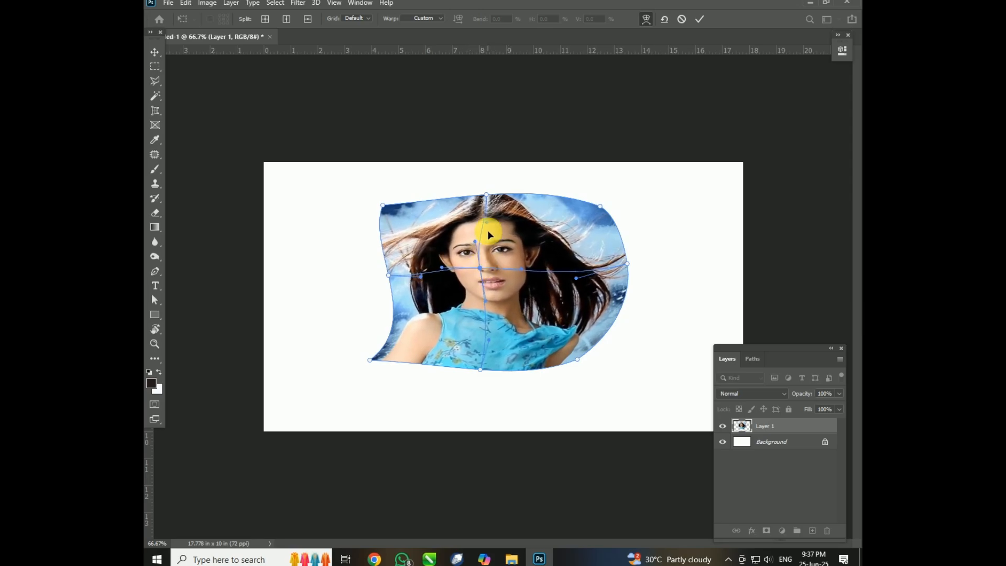
Add a second vertical warp split just right of the face and nudge both grid intersections.
{"action": "right_click", "coordinate": [541, 258]}
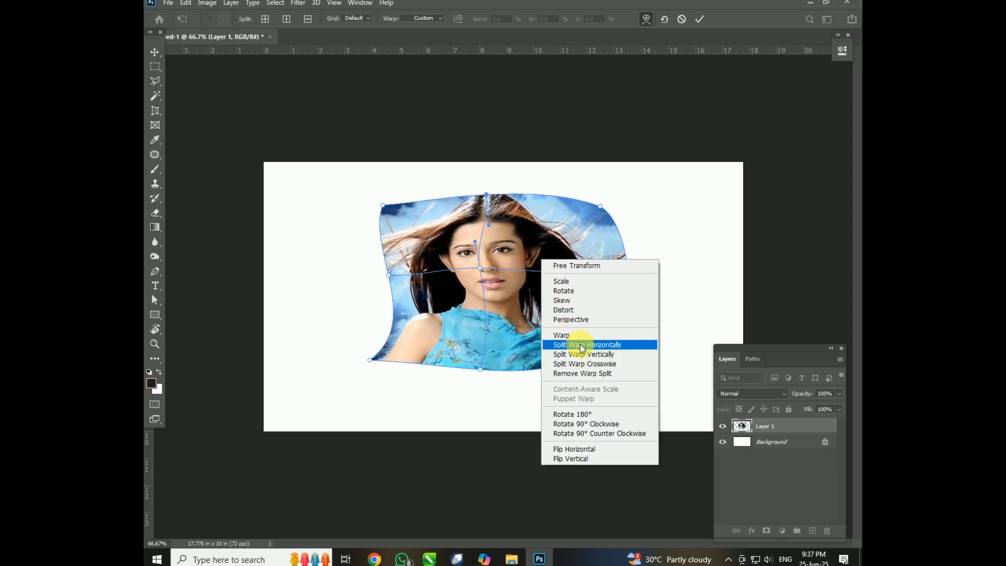
{"action": "left_click", "coordinate": [588, 355]}
{"action": "mouse_move", "coordinate": [540, 275]}
{"action": "left_mouse_down"}
{"action": "mouse_move", "coordinate": [550, 265]}
{"action": "mouse_move", "coordinate": [545, 276]}
{"action": "left_mouse_up"}
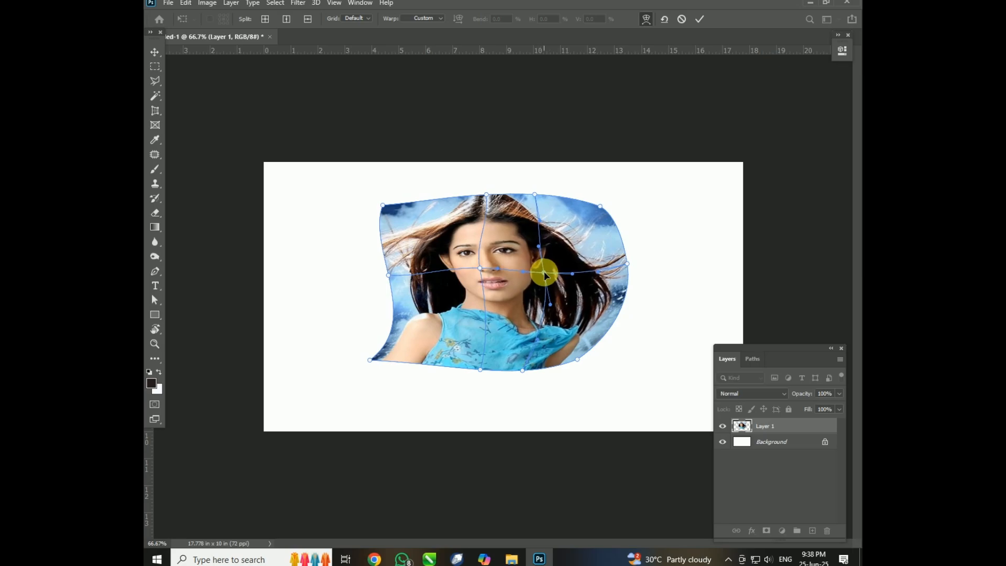
{"action": "left_click_drag", "start_coordinate": [481, 269], "coordinate": [481, 262]}
Remove the warp splits crossing at the face and rotate the warped image 90° clockwise.
{"action": "right_click", "coordinate": [580, 261]}
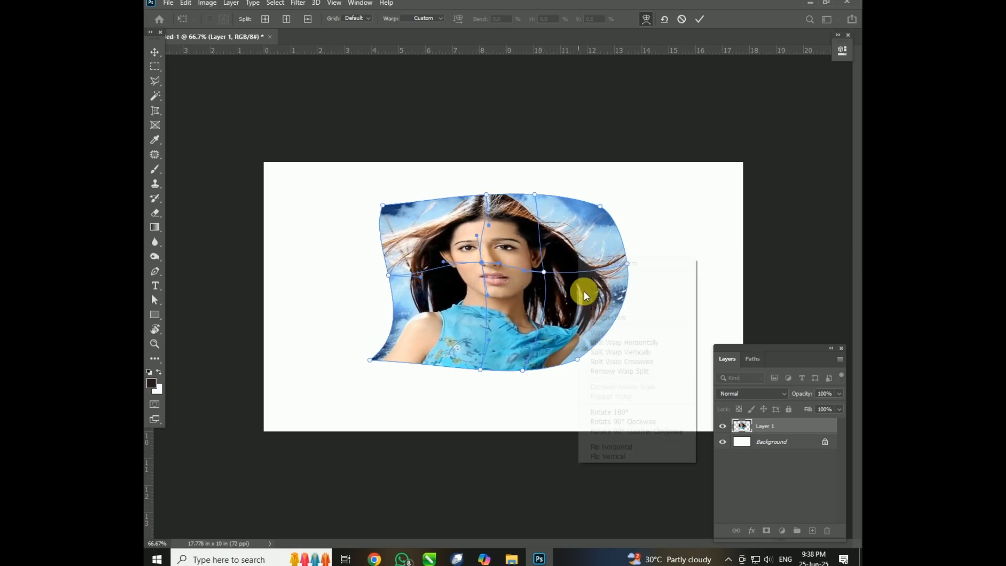
{"action": "left_click", "coordinate": [630, 371]}
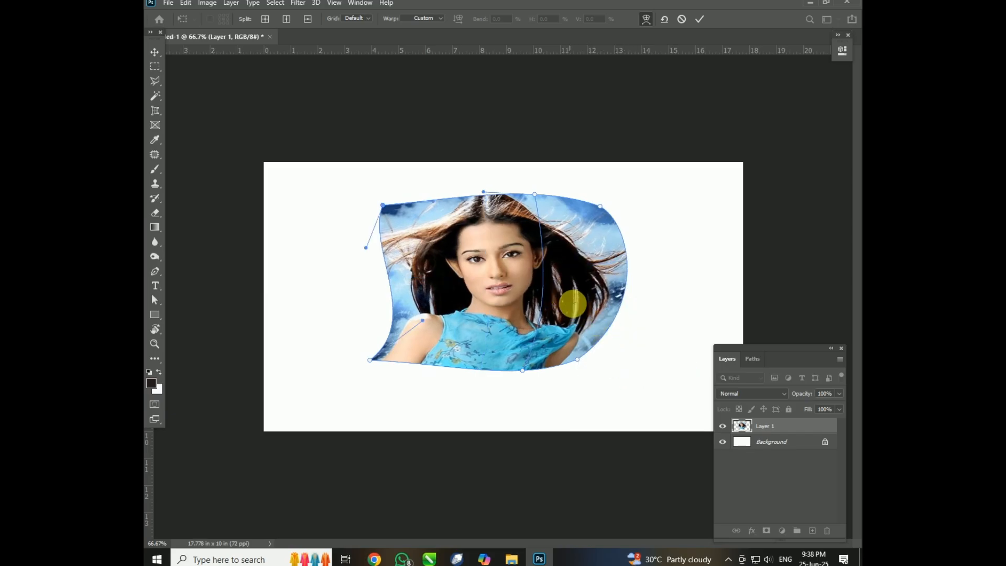
{"action": "right_click", "coordinate": [571, 300]}
{"action": "left_click", "coordinate": [563, 279]}
{"action": "right_click", "coordinate": [591, 314]}
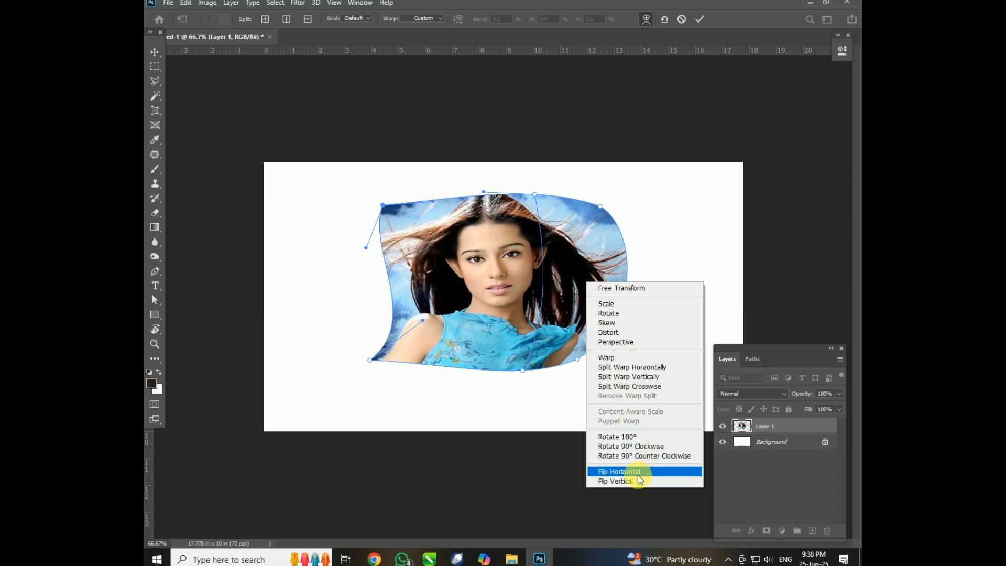
{"action": "left_click", "coordinate": [638, 446]}
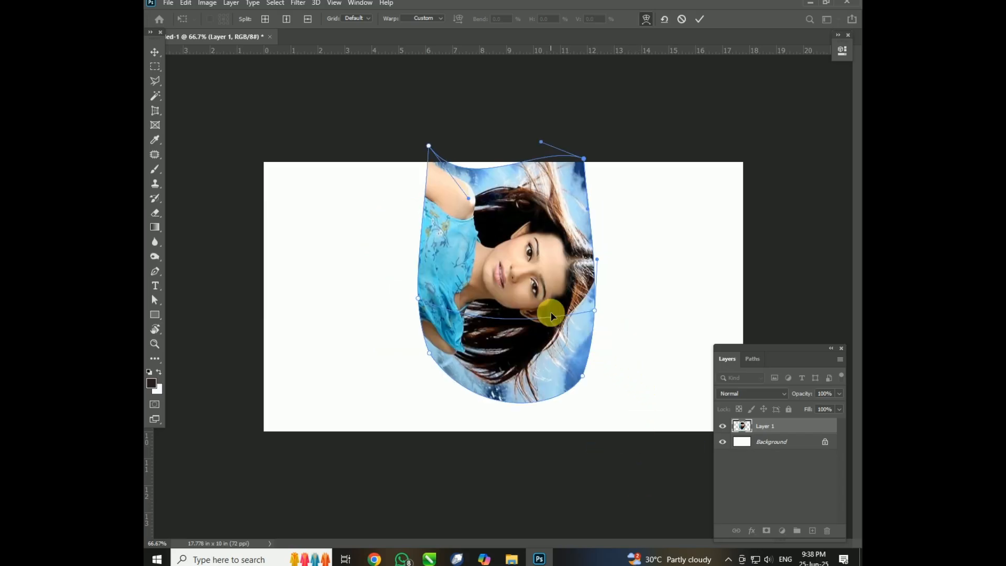
Apply the warp transform and undo it to restore the undistorted image.
{"action": "key", "text": "Return"}
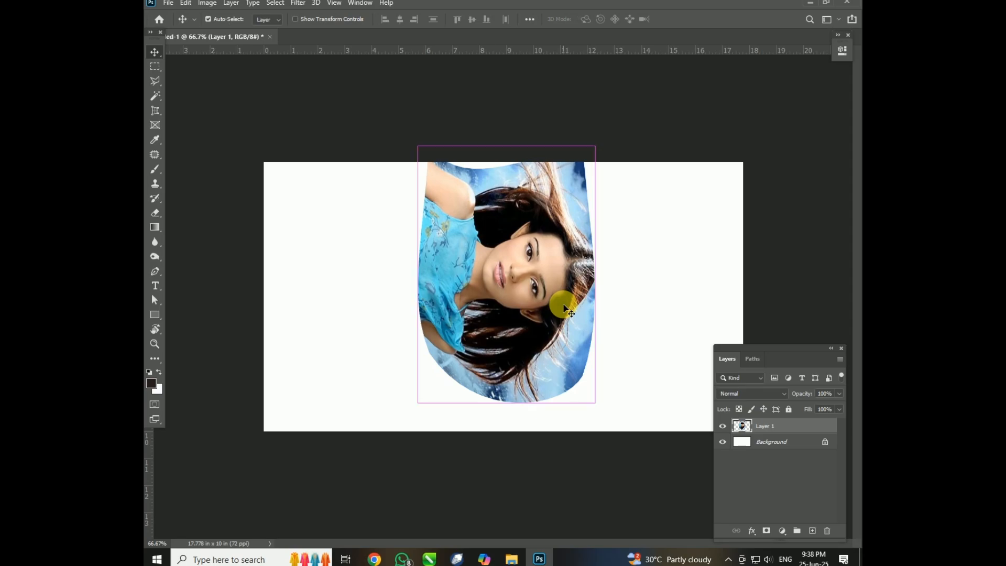
{"action": "key", "text": "ctrl+z"}
{"action": "key", "text": "ctrl+z"}
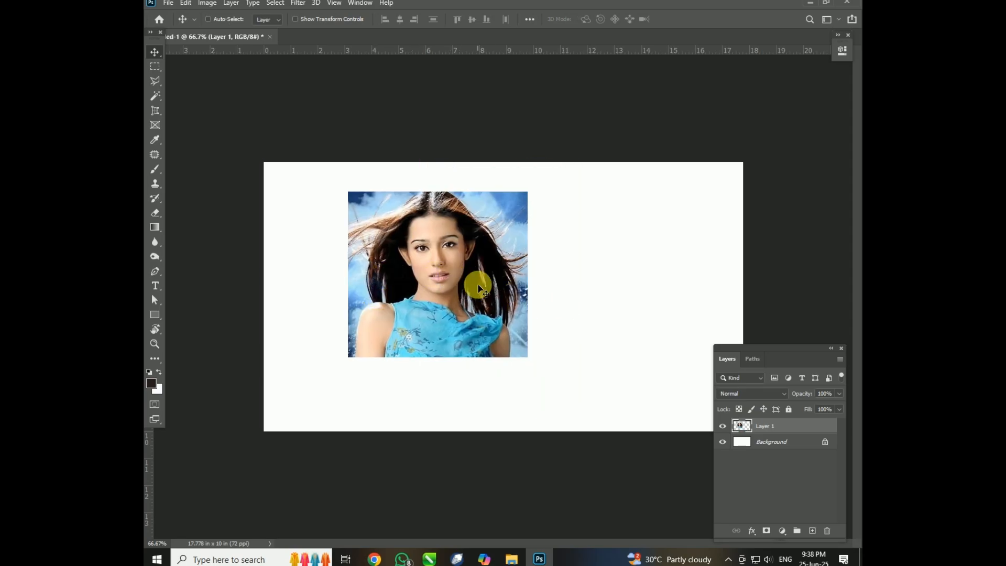
Rotate the image 180° with Free Transform and undo the rotation.
{"action": "key", "text": "ctrl+t"}
{"action": "right_click", "coordinate": [475, 284]}
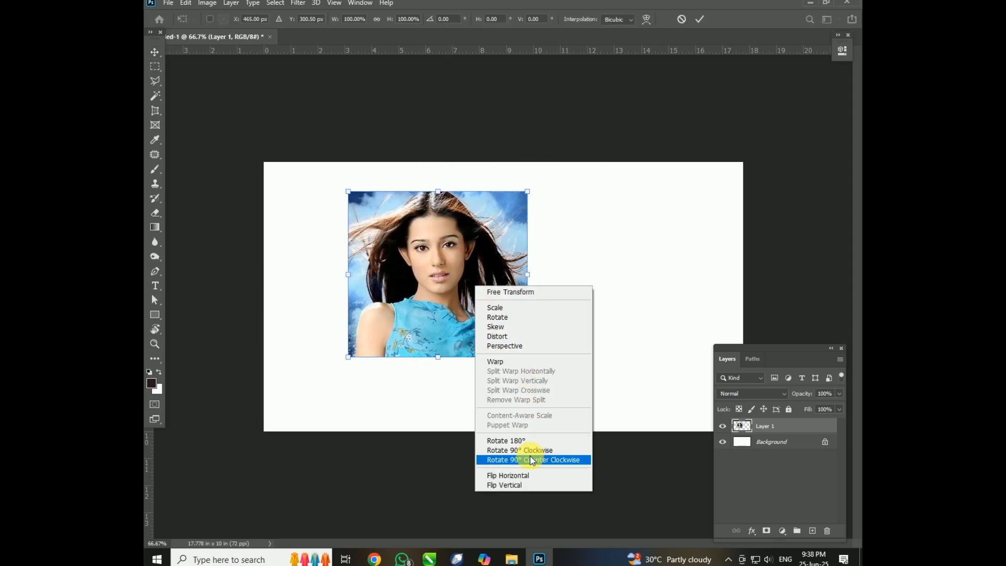
{"action": "left_click", "coordinate": [527, 440]}
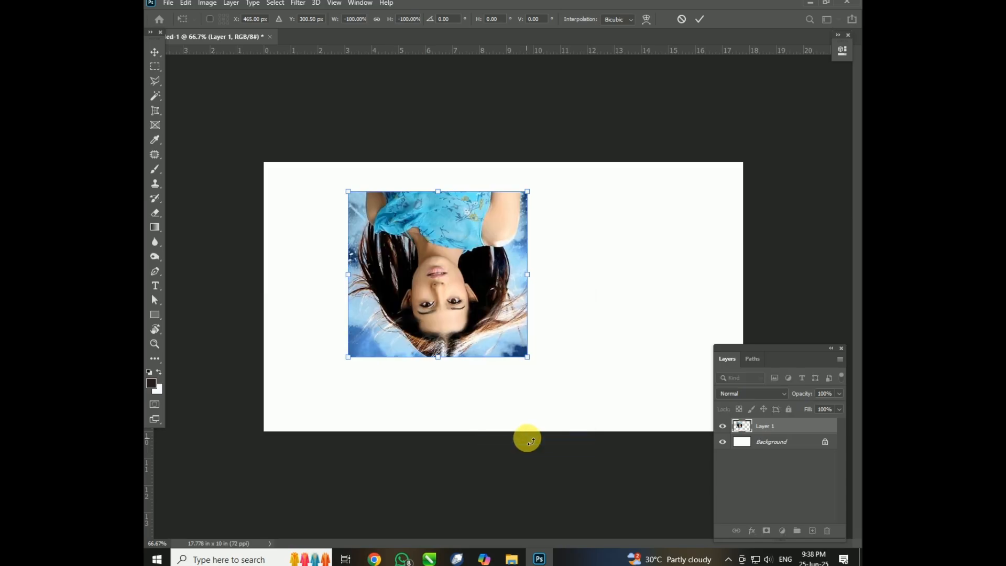
{"action": "key", "text": "ctrl+z"}
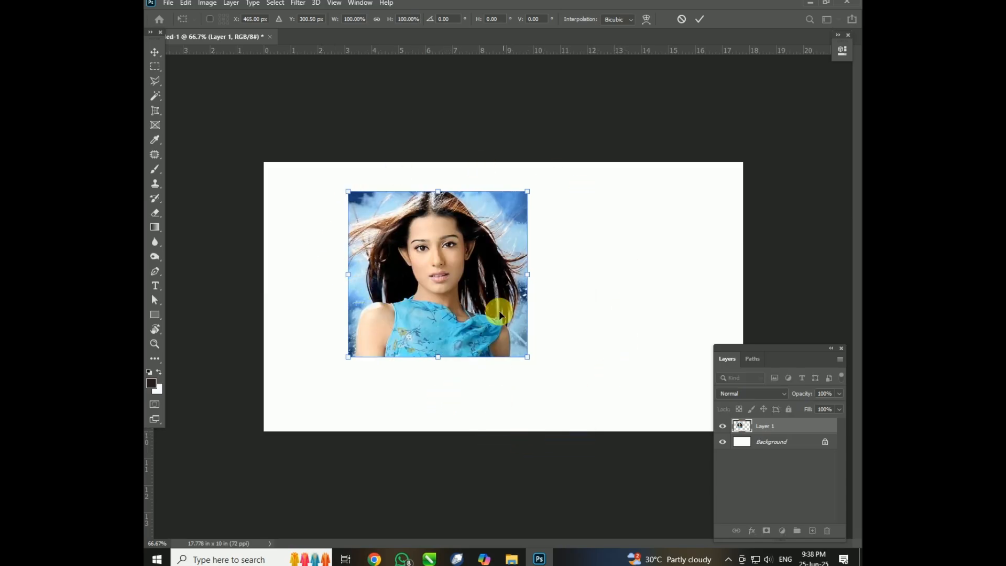
Rotate the image 90° clockwise and undo it, and do the same with a 90° counter-clockwise rotation.
{"action": "right_click", "coordinate": [474, 267]}
{"action": "left_click", "coordinate": [530, 438]}
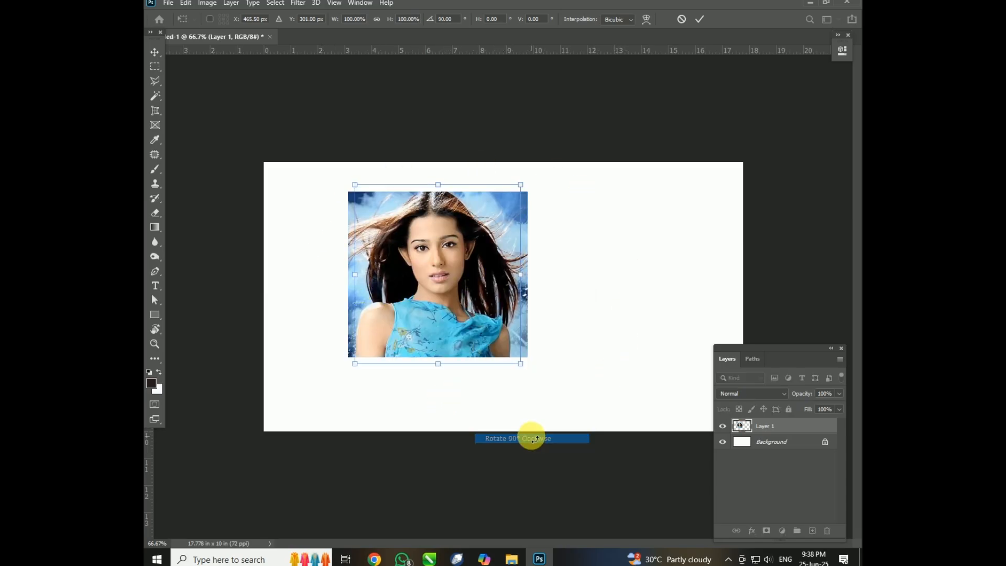
{"action": "key", "text": "ctrl+z"}
{"action": "right_click", "coordinate": [495, 335]}
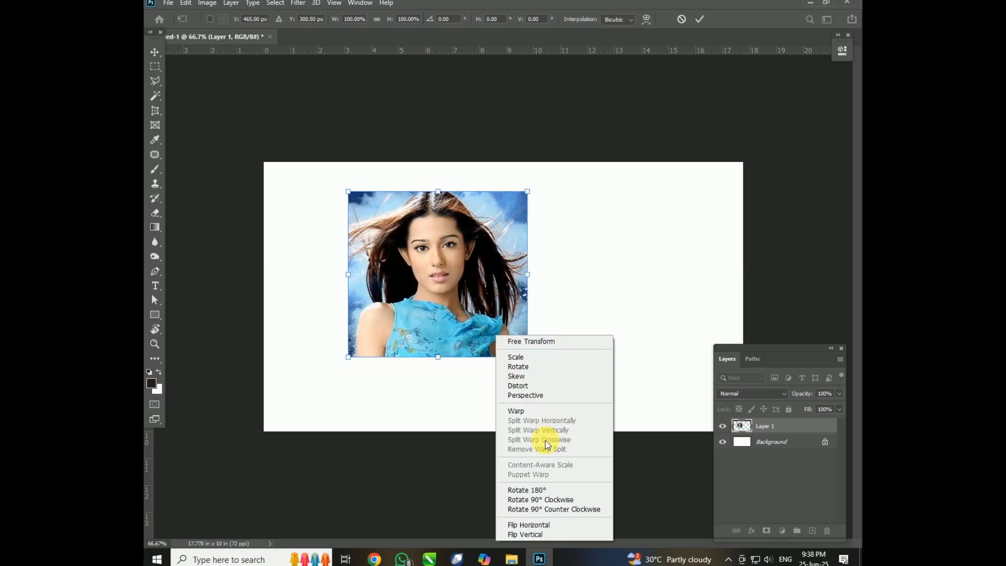
{"action": "left_click", "coordinate": [551, 507]}
{"action": "key", "text": "ctrl+z"}
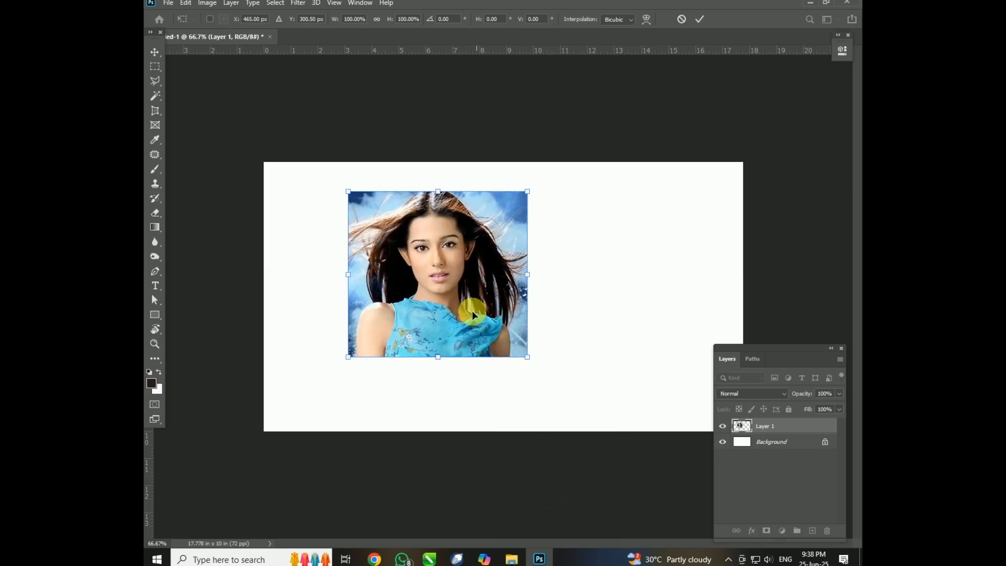
Flip the image horizontally back and forth, ending in its original orientation, and apply the transform.
{"action": "right_click", "coordinate": [470, 303]}
{"action": "left_click", "coordinate": [523, 494]}
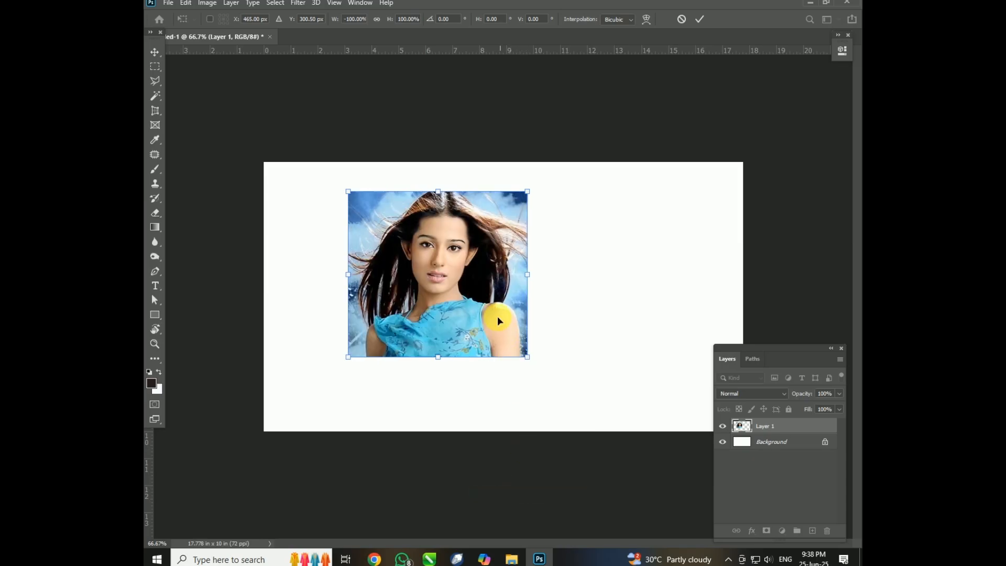
{"action": "right_click", "coordinate": [495, 313]}
{"action": "left_click", "coordinate": [556, 501]}
{"action": "right_click", "coordinate": [505, 321]}
{"action": "left_click", "coordinate": [548, 510]}
{"action": "right_click", "coordinate": [497, 313]}
{"action": "left_click", "coordinate": [550, 504]}
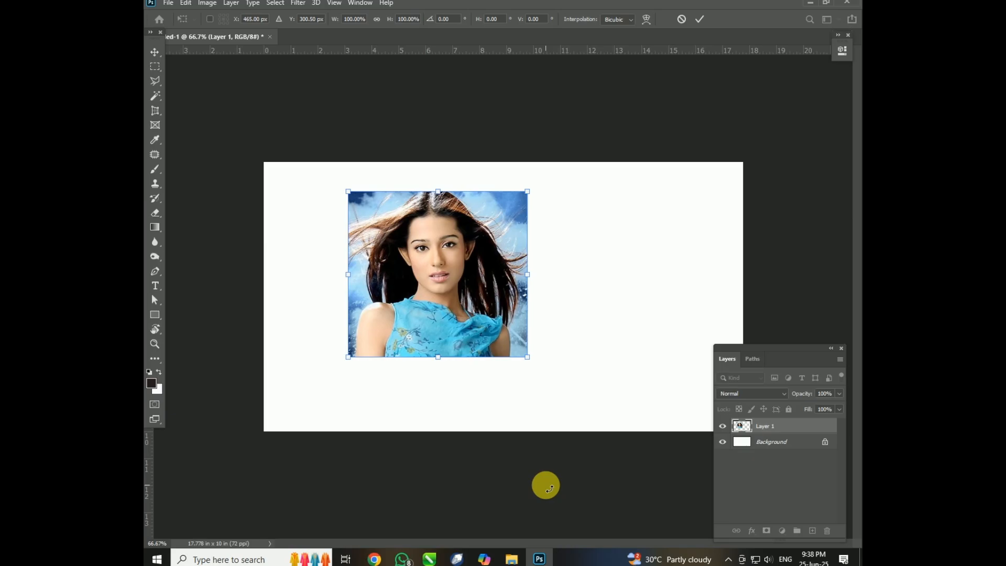
{"action": "key", "text": "Return"}
Move the image right toward the canvas centre and review the available Transform commands.
{"action": "left_click_drag", "start_coordinate": [491, 293], "coordinate": [545, 301]}
{"action": "left_click", "coordinate": [185, 4]}
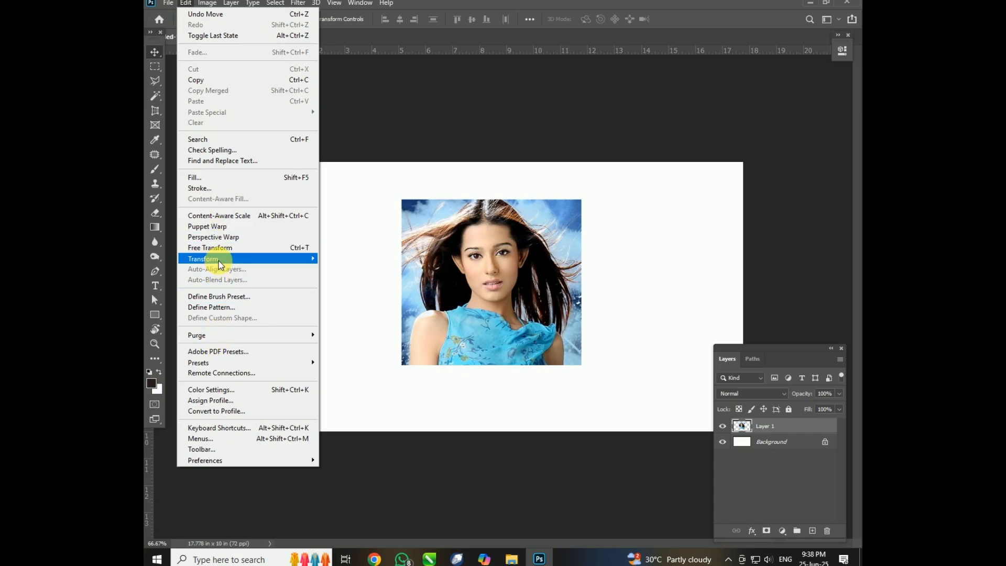
{"action": "mouse_move", "coordinate": [250, 263]}
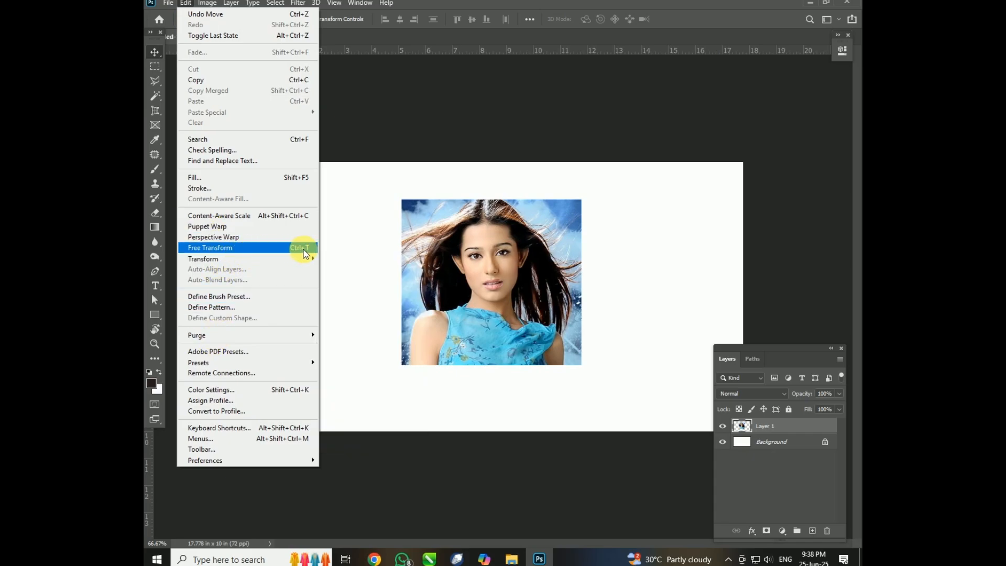
{"action": "mouse_move", "coordinate": [315, 259]}
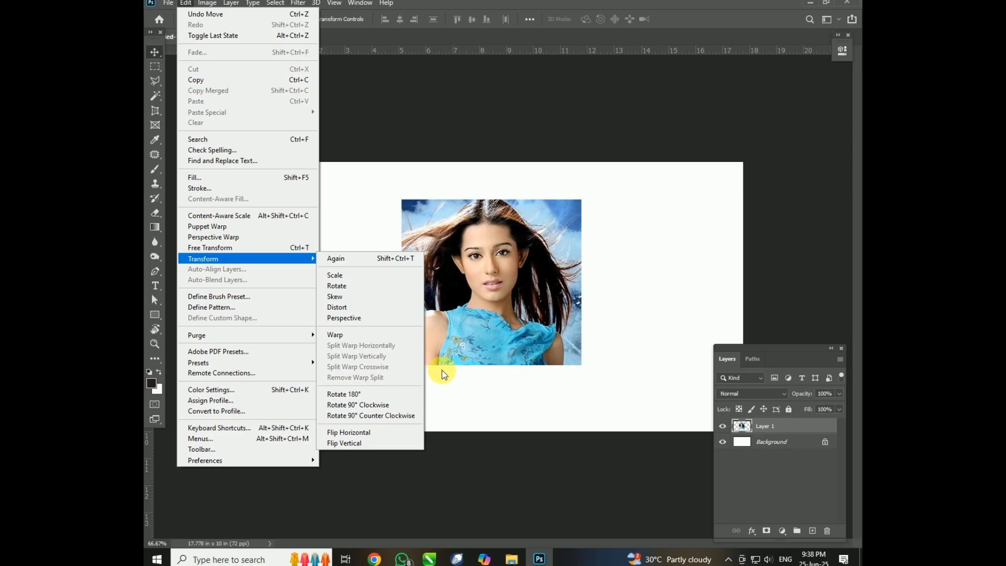
{"action": "left_click", "coordinate": [471, 347]}
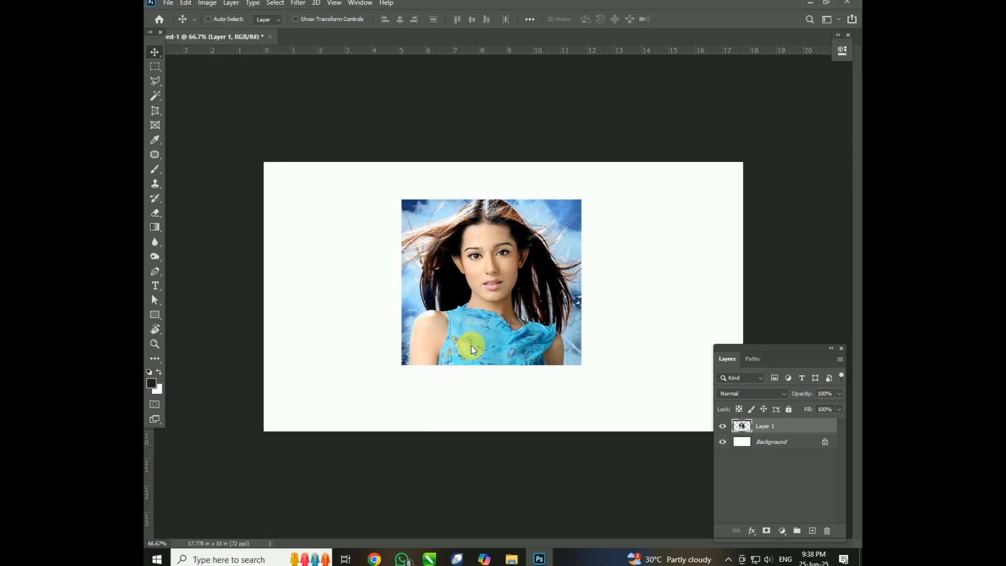
Move the image left and scale it down to roughly half its size.
{"action": "left_click_drag", "start_coordinate": [471, 347], "coordinate": [466, 320]}
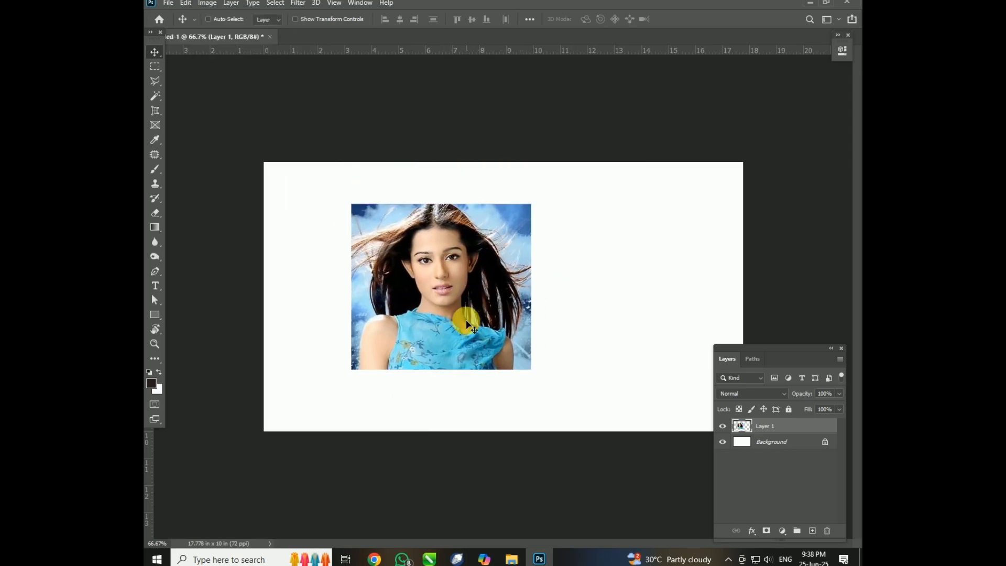
{"action": "key", "text": "ctrl+t"}
{"action": "left_click_drag", "start_coordinate": [538, 373], "coordinate": [495, 366]}
{"action": "key", "text": "Return"}
Duplicate the small image six times and spread the copies across the canvas.
{"action": "left_click_drag", "start_coordinate": [494, 359], "coordinate": [580, 397], "text": "alt"}
{"action": "left_click_drag", "start_coordinate": [561, 374], "coordinate": [561, 257], "text": "alt"}
{"action": "left_click_drag", "start_coordinate": [684, 218], "coordinate": [651, 187], "text": "alt"}
{"action": "left_click_drag", "start_coordinate": [652, 188], "coordinate": [357, 364], "text": "alt"}
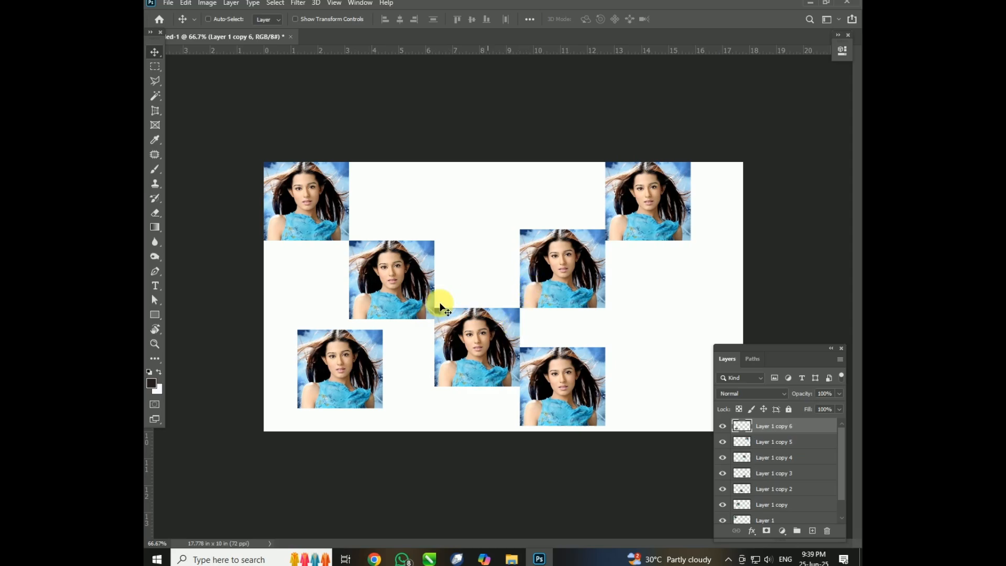
Delete the lower-left copy and move Layer 1 copy down and left into the freed area.
{"action": "key", "text": "Delete"}
{"action": "right_click", "coordinate": [388, 270]}
{"action": "left_click", "coordinate": [409, 281]}
{"action": "left_click_drag", "start_coordinate": [398, 276], "coordinate": [360, 322]}
Move Layer 1 copy 2 down and left, and shift Layer 1 down and right from the canvas corner.
{"action": "right_click", "coordinate": [465, 339]}
{"action": "left_click", "coordinate": [479, 344]}
{"action": "left_click_drag", "start_coordinate": [471, 335], "coordinate": [441, 340]}
{"action": "mouse_move", "coordinate": [340, 225]}
{"action": "left_mouse_down"}
{"action": "mouse_move", "coordinate": [341, 243]}
{"action": "mouse_move", "coordinate": [321, 209]}
{"action": "mouse_move", "coordinate": [316, 229]}
{"action": "mouse_move", "coordinate": [315, 211]}
{"action": "mouse_move", "coordinate": [322, 207]}
{"action": "mouse_move", "coordinate": [339, 240]}
{"action": "left_mouse_up"}
{"action": "right_click", "coordinate": [317, 212]}
{"action": "left_click", "coordinate": [317, 216]}
Move Layer 1 copy 5 down and right, and place Layer 1 copy 4 partly beneath it.
{"action": "left_click_drag", "start_coordinate": [670, 215], "coordinate": [682, 268]}
{"action": "right_click", "coordinate": [644, 214]}
{"action": "left_click", "coordinate": [655, 216]}
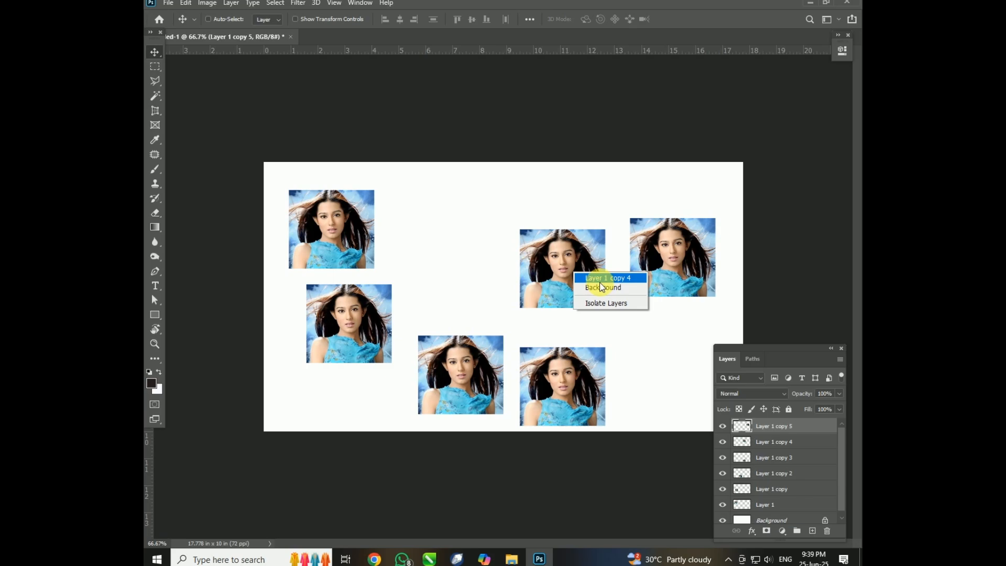
{"action": "left_click", "coordinate": [596, 279]}
{"action": "left_click_drag", "start_coordinate": [579, 274], "coordinate": [704, 293]}
Pick Layer 1 copy 5 from the overlapping pair and move it left, and select Layer 1 copy 4 beneath it.
{"action": "right_click", "coordinate": [696, 280]}
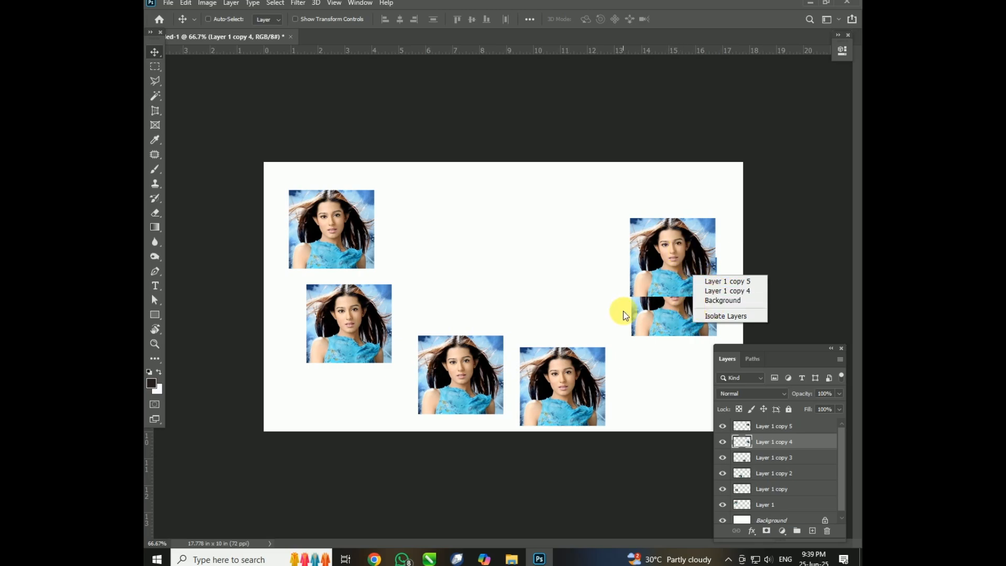
{"action": "left_click", "coordinate": [701, 282]}
{"action": "mouse_move", "coordinate": [664, 284]}
{"action": "left_mouse_down"}
{"action": "mouse_move", "coordinate": [640, 284]}
{"action": "mouse_move", "coordinate": [671, 287]}
{"action": "left_mouse_up"}
{"action": "right_click", "coordinate": [670, 280]}
{"action": "left_click", "coordinate": [693, 298]}
Select the Background layer on the canvas and try to move it.
{"action": "right_click", "coordinate": [667, 283]}
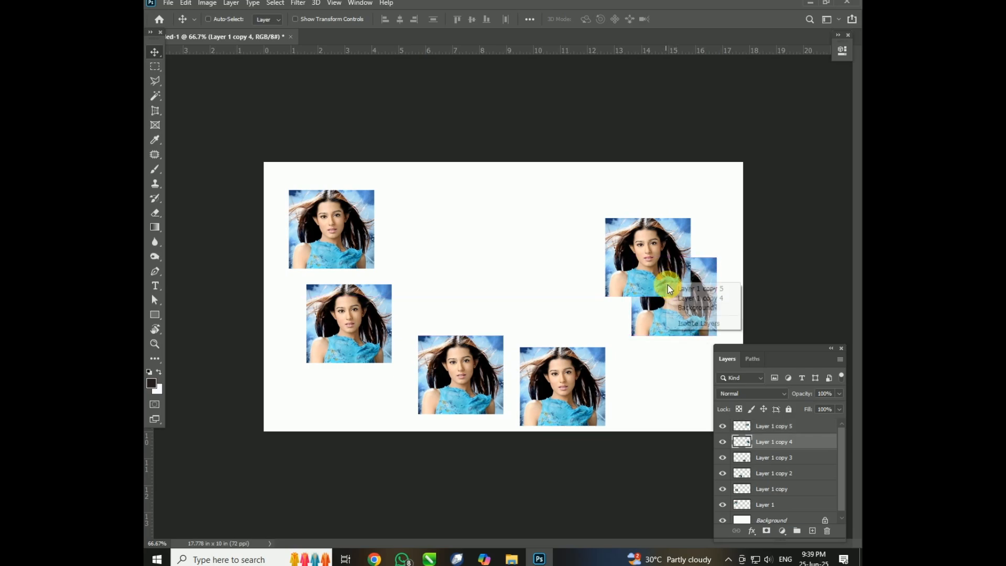
{"action": "left_click", "coordinate": [684, 308]}
{"action": "left_click_drag", "start_coordinate": [612, 292], "coordinate": [602, 303]}
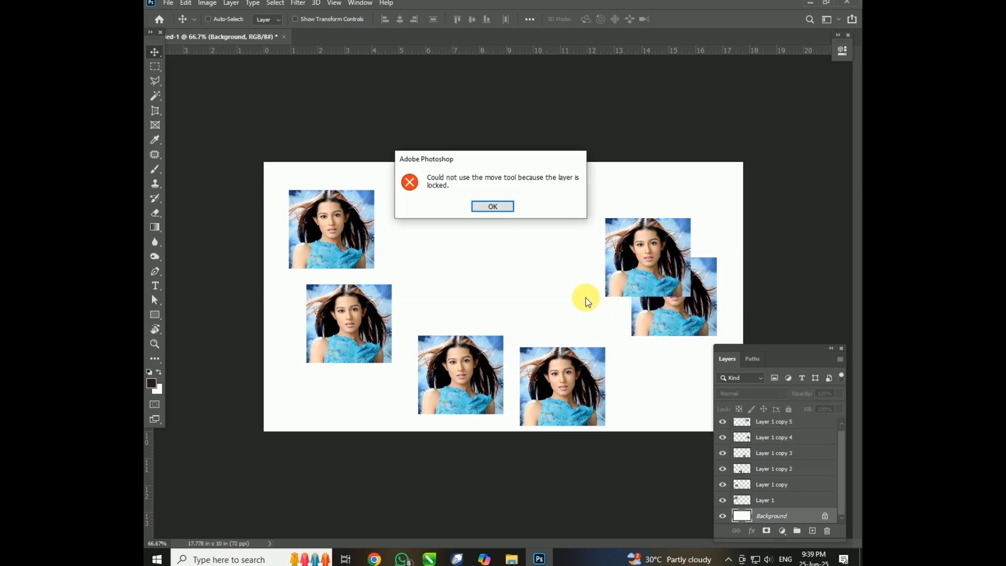
{"action": "left_click", "coordinate": [502, 215]}
{"action": "right_click", "coordinate": [495, 207]}
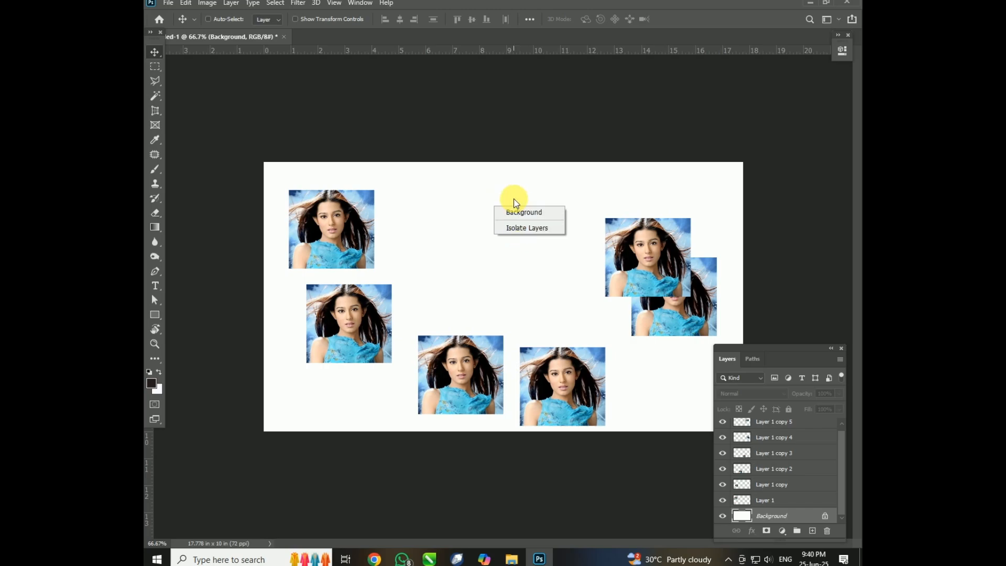
{"action": "left_click", "coordinate": [516, 210]}
{"action": "left_click_drag", "start_coordinate": [531, 205], "coordinate": [524, 207]}
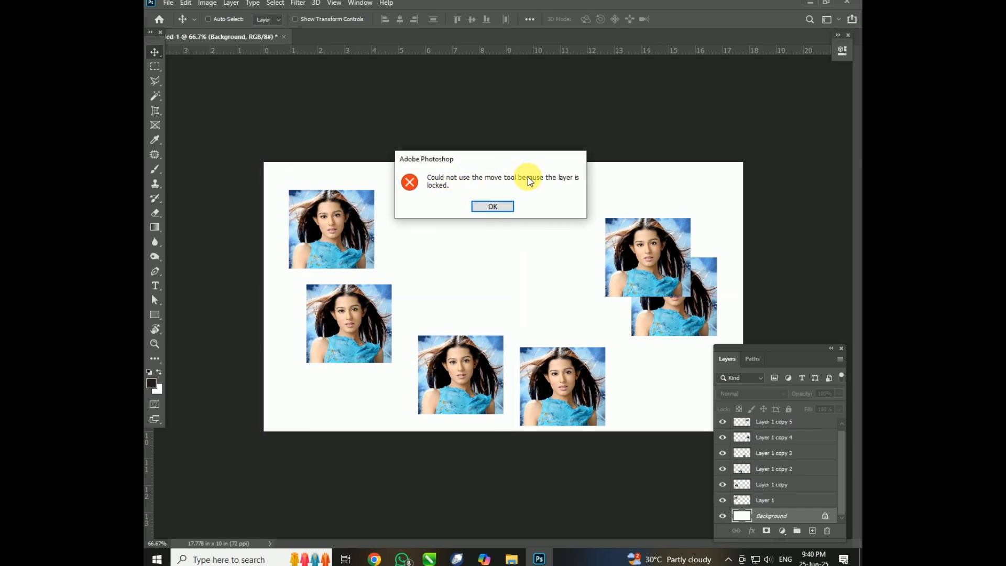
{"action": "left_click", "coordinate": [493, 205]}
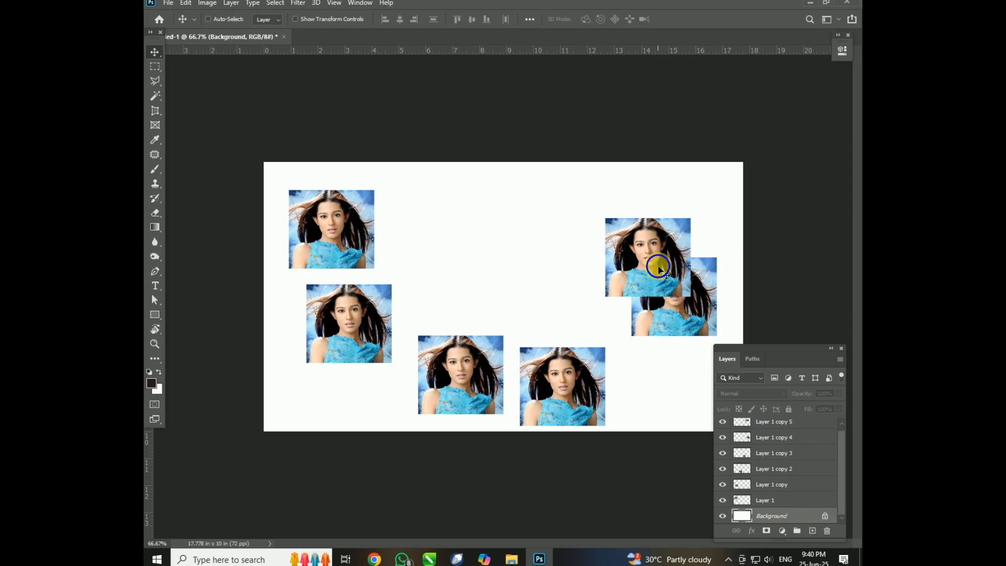
Delete Layer 1 copy 5, and select the lower copies one by one in the layer list, shifting each slightly.
{"action": "left_click_drag", "start_coordinate": [647, 273], "coordinate": [503, 291]}
{"action": "key", "text": "Delete"}
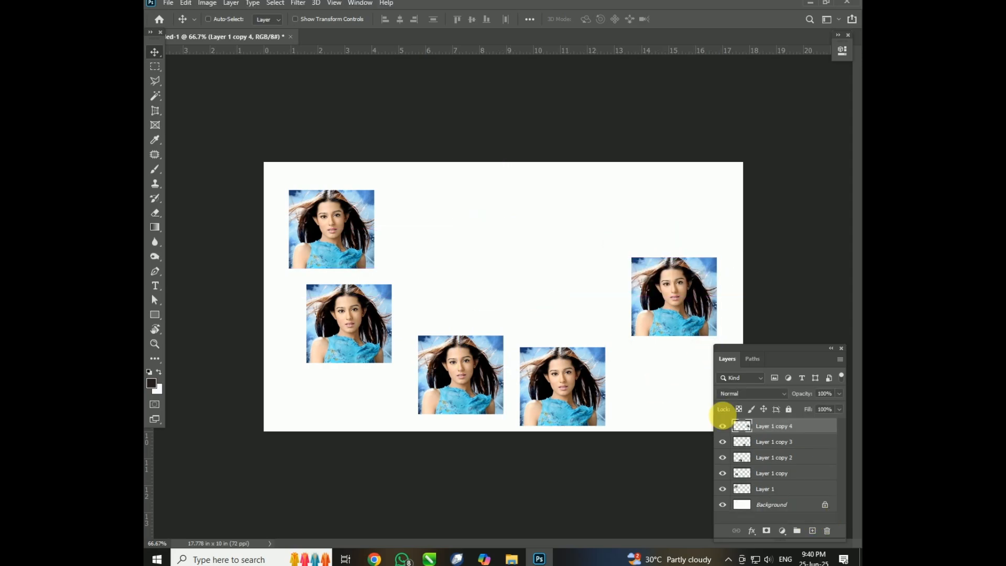
{"action": "left_click", "coordinate": [758, 444]}
{"action": "left_click_drag", "start_coordinate": [659, 406], "coordinate": [664, 362]}
{"action": "left_click", "coordinate": [763, 459]}
{"action": "left_click", "coordinate": [760, 473]}
Delete Layer 1 and the Background layer, and undo the Background deletion.
{"action": "left_click", "coordinate": [759, 486]}
{"action": "key", "text": "Delete"}
Delete Layer 1 copy 4 and Layer 1 copy 3, keeping only two image copies above the Background.
{"action": "key", "text": "Delete"}
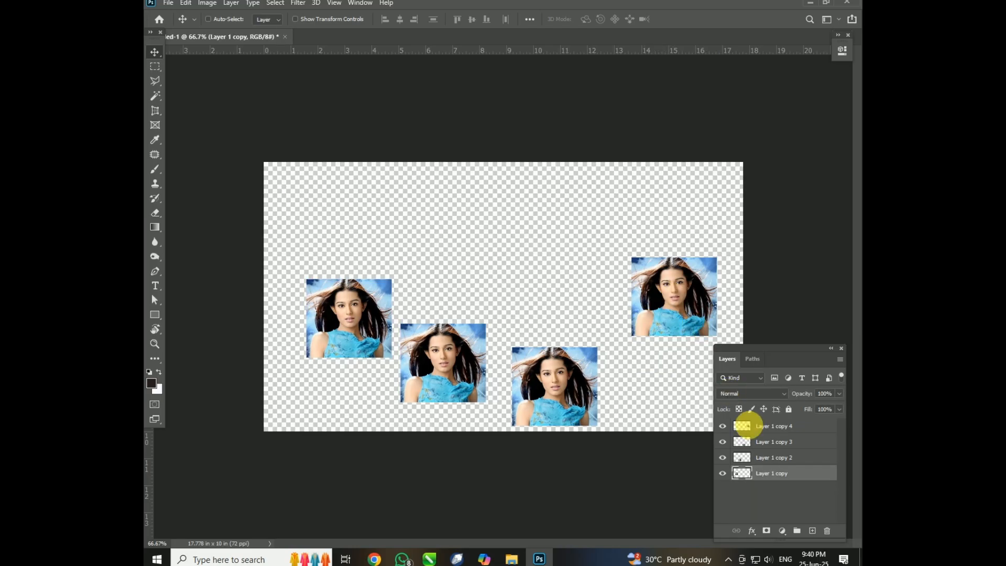
{"action": "key", "text": "ctrl+z"}
{"action": "right_click", "coordinate": [783, 429]}
{"action": "left_click", "coordinate": [561, 290]}
{"action": "key", "text": "Delete"}
{"action": "key", "text": "Delete"}
{"action": "key", "text": "Delete"}
Select the two remaining images by layer and move them so they overlap left of the canvas centre.
{"action": "left_click_drag", "start_coordinate": [359, 311], "coordinate": [433, 278]}
{"action": "right_click", "coordinate": [448, 268]}
{"action": "left_click", "coordinate": [449, 269]}
{"action": "right_click", "coordinate": [530, 282]}
{"action": "left_click", "coordinate": [543, 287]}
{"action": "left_click_drag", "start_coordinate": [546, 280], "coordinate": [373, 303]}
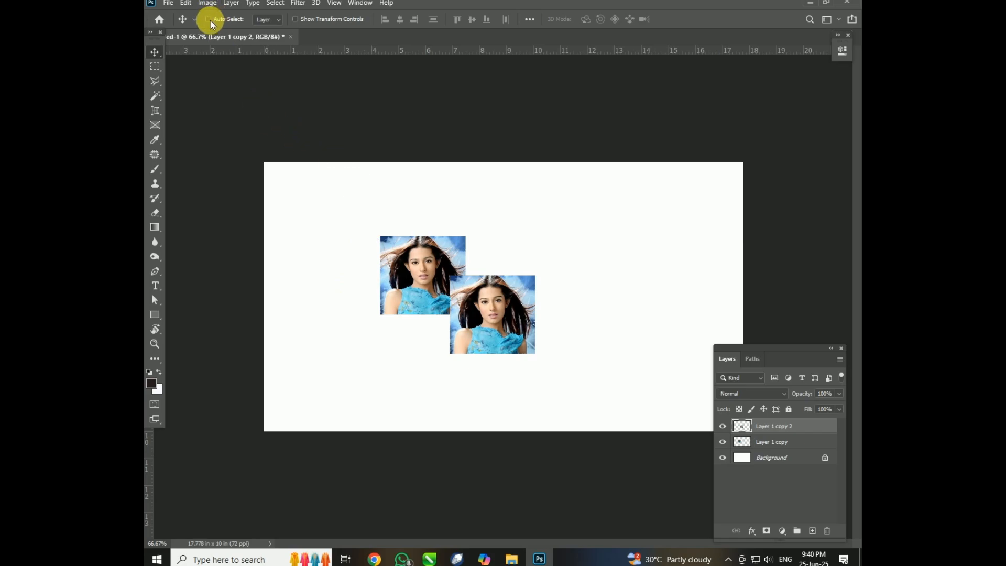
With Auto-Select turned on, move the two images alternately and stack them exactly at the canvas centre.
{"action": "left_click_drag", "start_coordinate": [499, 326], "coordinate": [517, 297]}
{"action": "mouse_move", "coordinate": [442, 270]}
{"action": "left_mouse_down"}
{"action": "mouse_move", "coordinate": [481, 269]}
{"action": "mouse_move", "coordinate": [458, 270]}
{"action": "left_mouse_up"}
{"action": "left_click_drag", "start_coordinate": [518, 299], "coordinate": [498, 305]}
{"action": "mouse_move", "coordinate": [444, 263]}
{"action": "left_mouse_down"}
{"action": "mouse_move", "coordinate": [445, 272]}
{"action": "mouse_move", "coordinate": [445, 263]}
{"action": "left_mouse_up"}
{"action": "mouse_move", "coordinate": [508, 309]}
{"action": "left_mouse_down"}
{"action": "mouse_move", "coordinate": [516, 321]}
{"action": "mouse_move", "coordinate": [507, 317]}
{"action": "left_mouse_up"}
{"action": "mouse_move", "coordinate": [419, 276]}
{"action": "left_mouse_down"}
{"action": "mouse_move", "coordinate": [429, 290]}
{"action": "mouse_move", "coordinate": [419, 277]}
{"action": "left_mouse_up"}
{"action": "left_click_drag", "start_coordinate": [487, 311], "coordinate": [507, 300]}
{"action": "left_click_drag", "start_coordinate": [427, 304], "coordinate": [506, 293]}
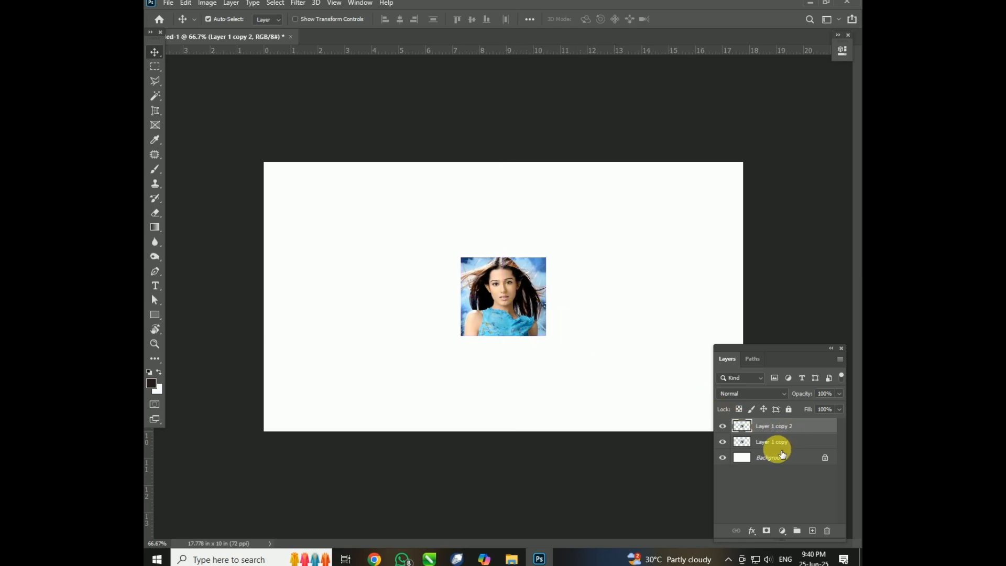
{"action": "left_click_drag", "start_coordinate": [532, 309], "coordinate": [527, 310]}
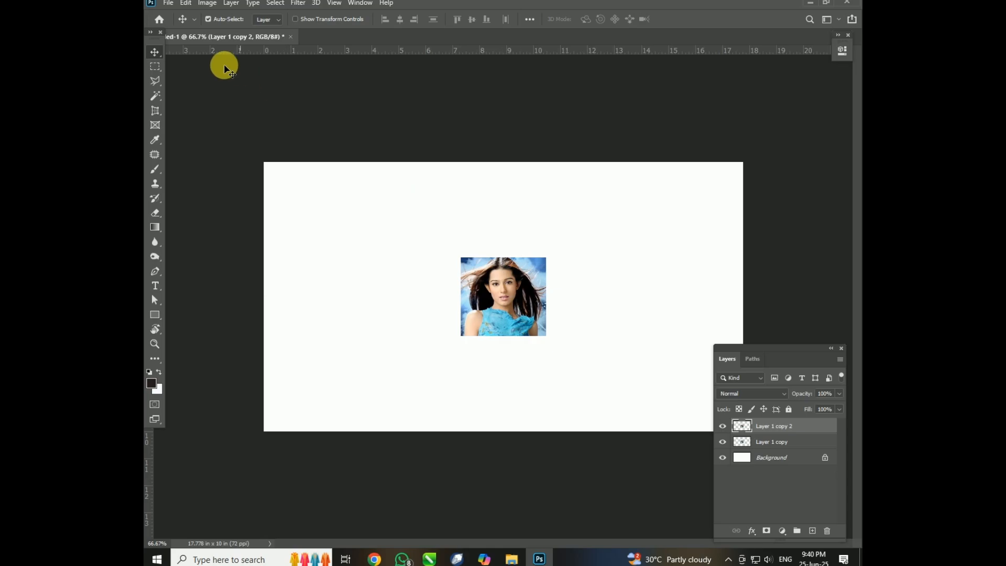
Turn off Auto-Select, select Layer 1 copy and shift it slightly below the image stacked on top.
{"action": "left_click", "coordinate": [213, 21]}
{"action": "left_click", "coordinate": [762, 444]}
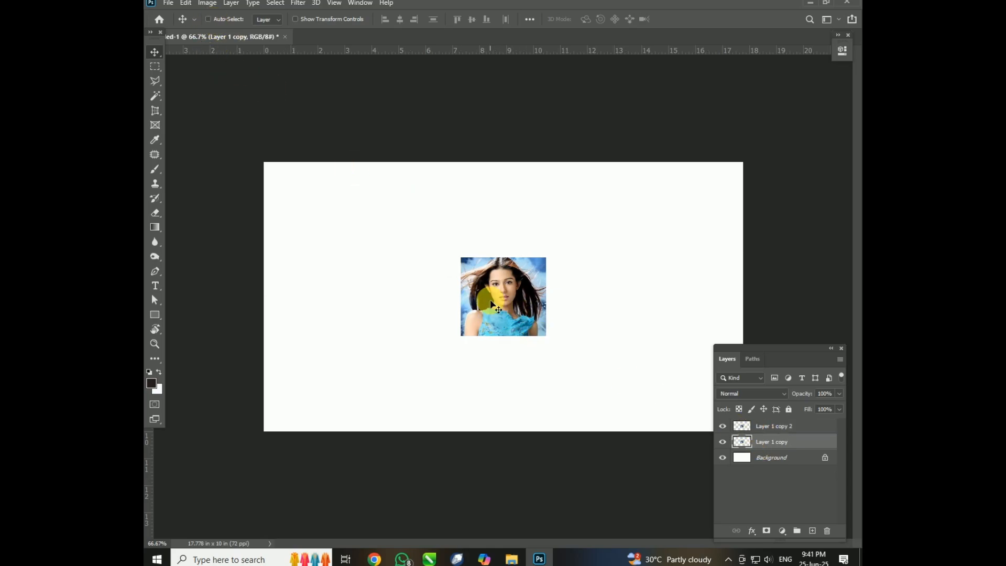
{"action": "left_click_drag", "start_coordinate": [492, 295], "coordinate": [526, 314]}
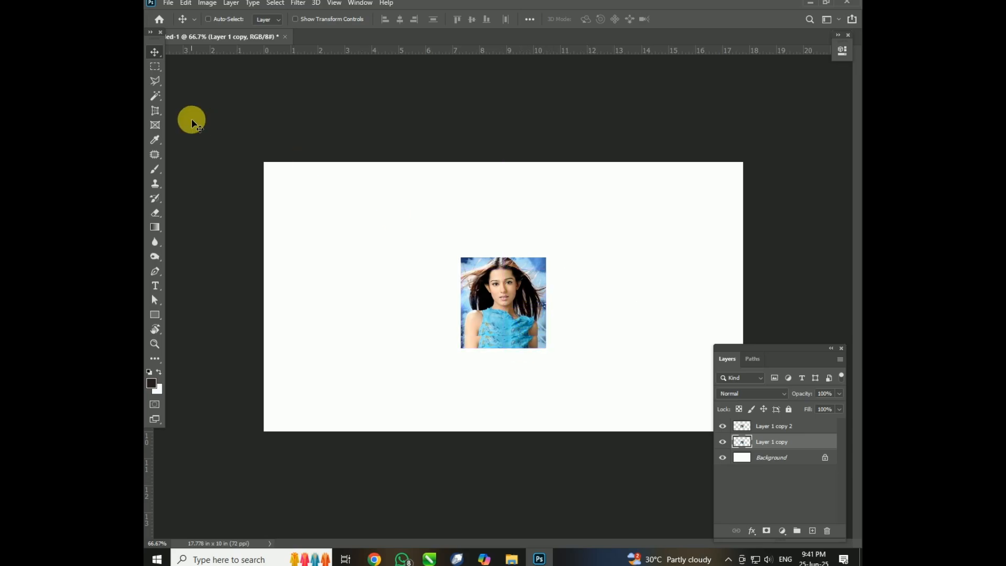
Pick each of the two stacked images by its layer name on the canvas and move it.
{"action": "right_click", "coordinate": [514, 291]}
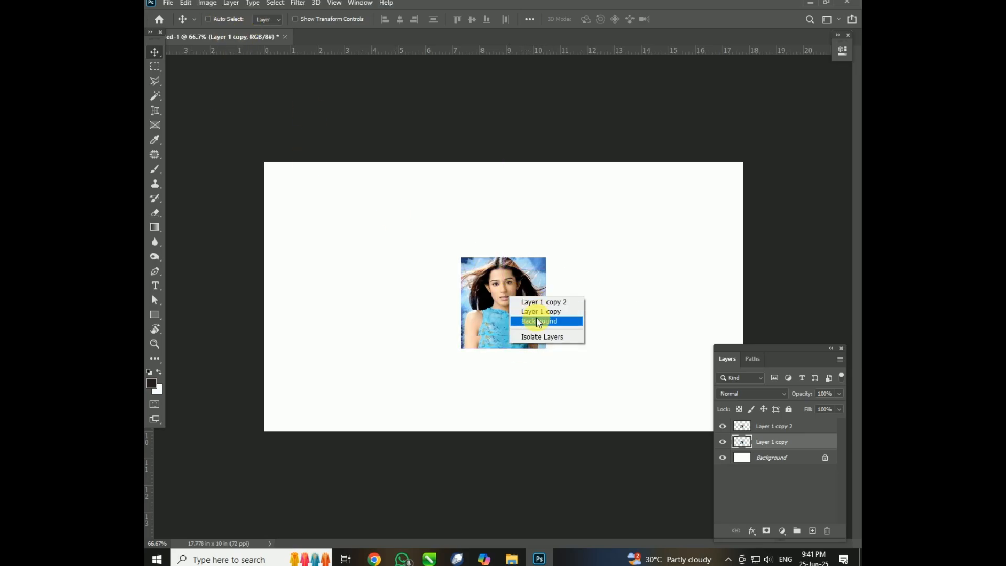
{"action": "left_click", "coordinate": [550, 296]}
{"action": "left_click_drag", "start_coordinate": [497, 311], "coordinate": [609, 286]}
{"action": "right_click", "coordinate": [523, 298]}
{"action": "left_click", "coordinate": [545, 305]}
{"action": "left_click_drag", "start_coordinate": [517, 307], "coordinate": [405, 237]}
Delete Layer 1 copy and move Layer 1 copy 2 into the canvas's upper-left corner.
{"action": "key", "text": "Delete"}
{"action": "left_click_drag", "start_coordinate": [523, 313], "coordinate": [309, 188]}
{"action": "left_click", "coordinate": [492, 208]}
{"action": "right_click", "coordinate": [631, 259]}
{"action": "left_click", "coordinate": [667, 265]}
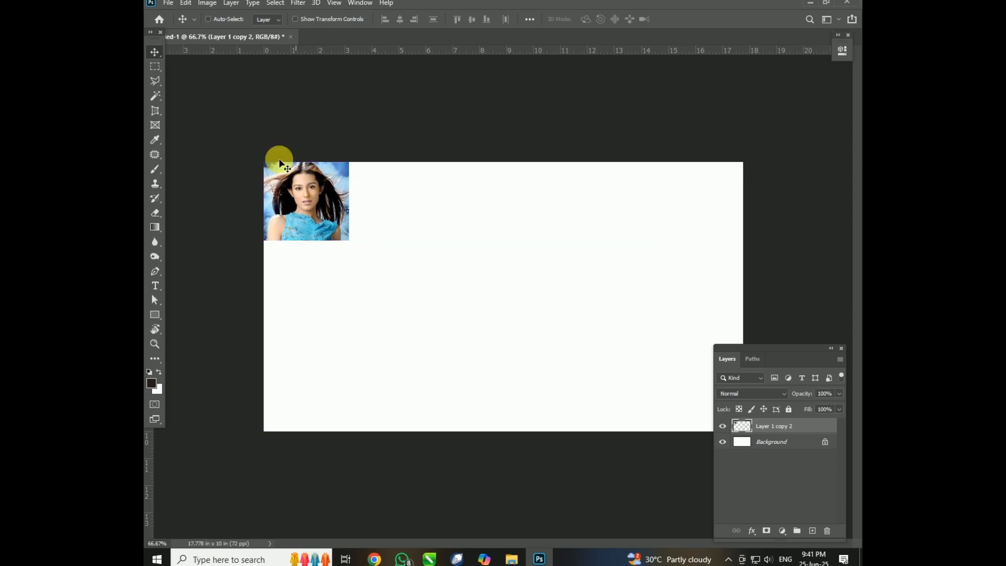
Review the Move tool group, switch to the Rectangular Marquee Tool and view its alternative marquee tools.
{"action": "right_click", "coordinate": [157, 56]}
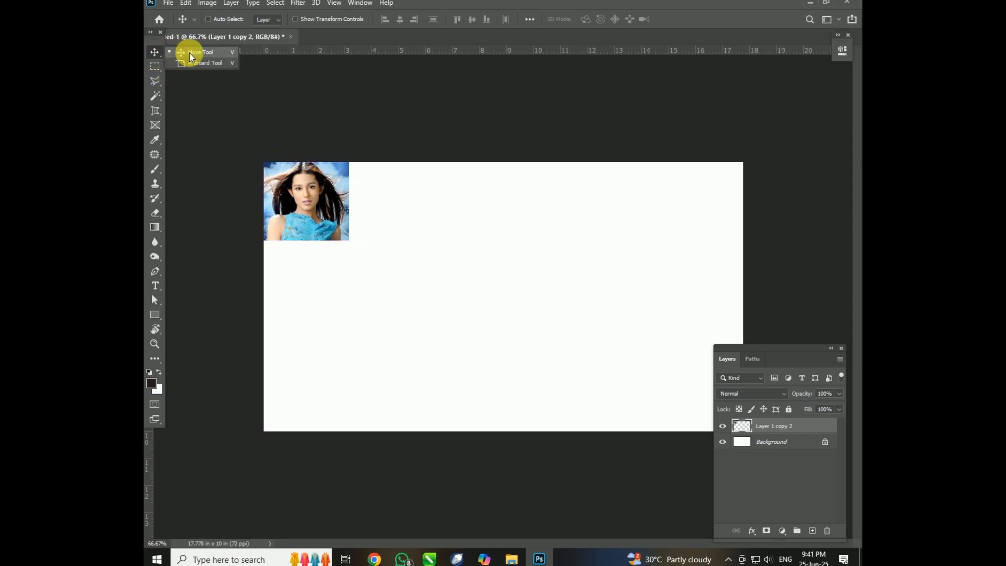
{"action": "left_click", "coordinate": [190, 52]}
{"action": "left_click", "coordinate": [155, 66]}
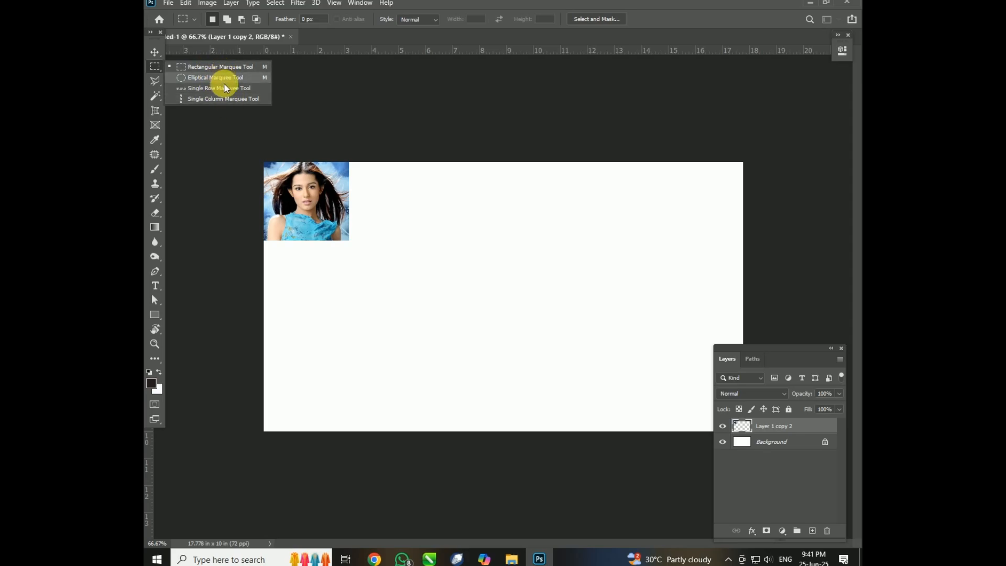
{"action": "left_click", "coordinate": [325, 88]}
Open 2.jpg and draw a rectangular marquee selection around both walruses.
{"action": "key", "text": "ctrl+o"}
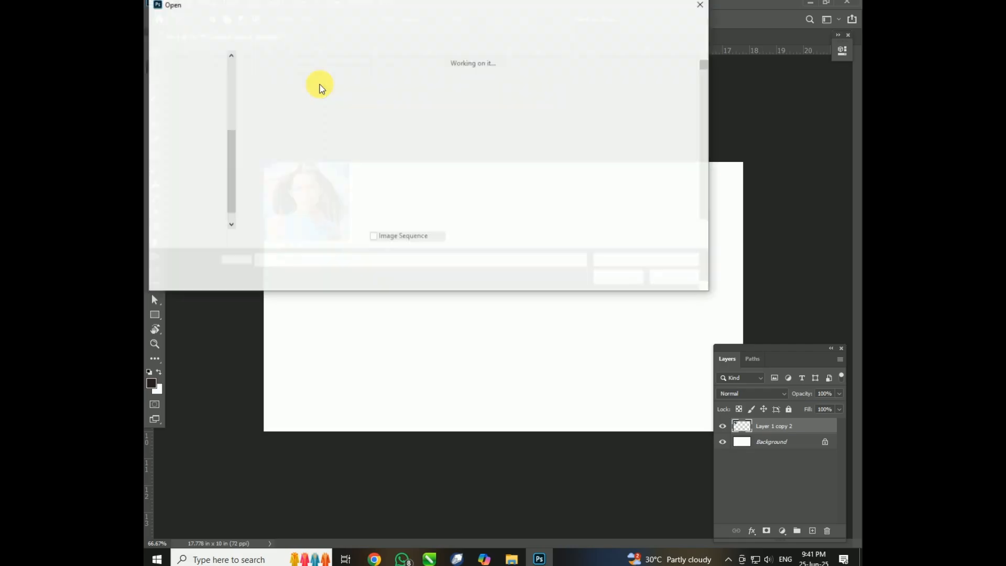
{"action": "double_click", "coordinate": [267, 173]}
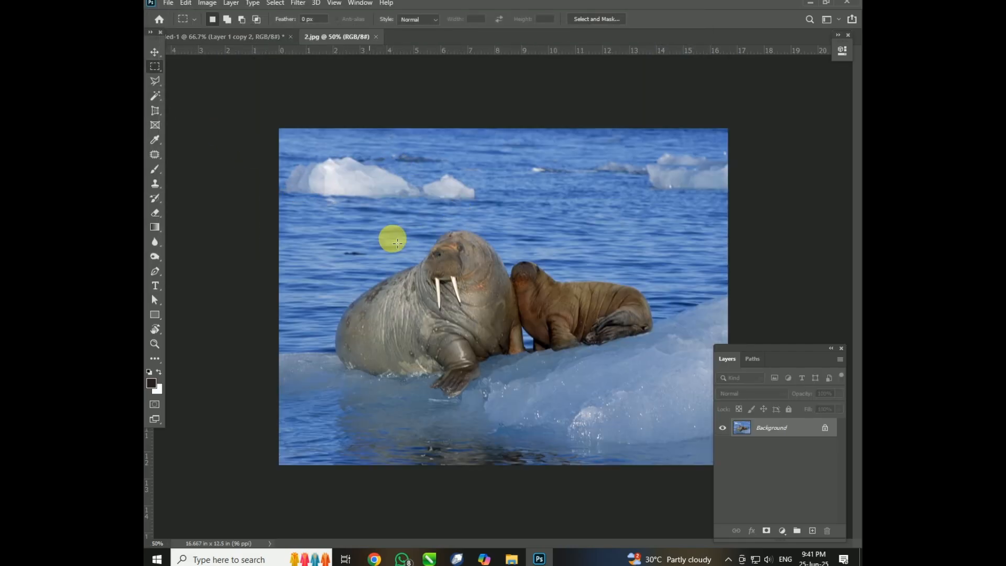
{"action": "left_click_drag", "start_coordinate": [325, 219], "coordinate": [673, 405]}
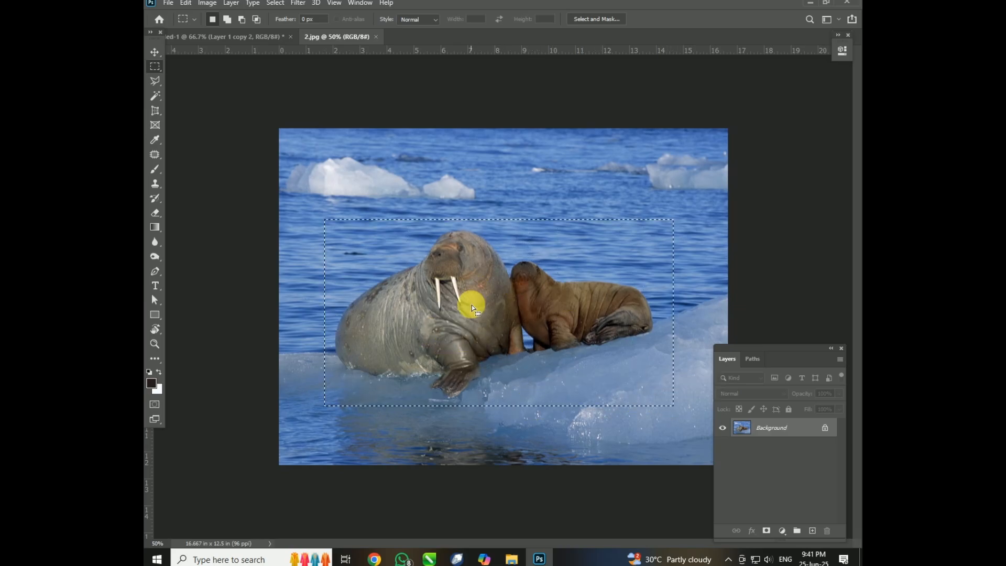
Copy the selected walruses into the untitled document, scale them down proportionally and place them beside the portrait along the canvas's upper edge.
{"action": "left_click", "coordinate": [153, 51]}
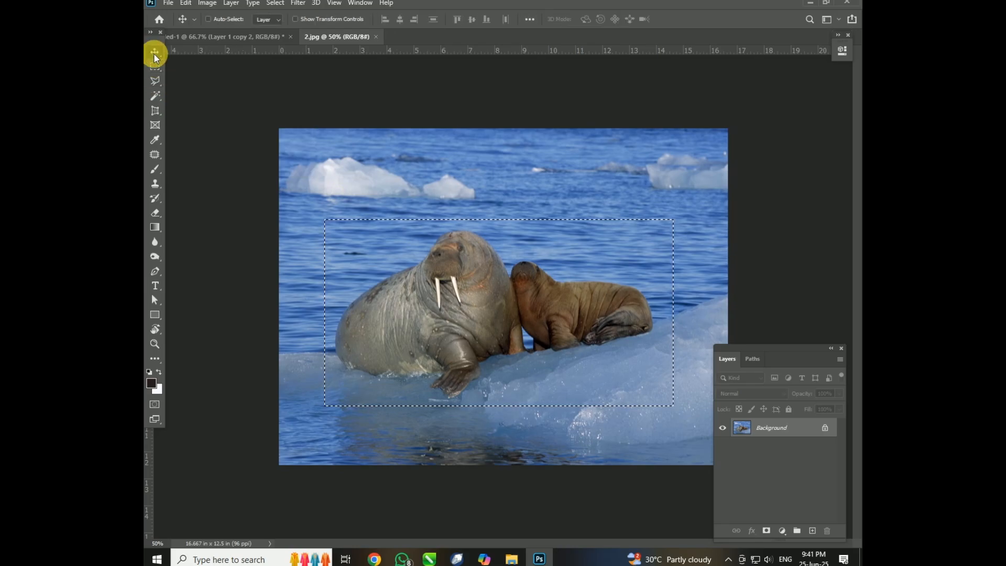
{"action": "left_click_drag", "start_coordinate": [469, 266], "coordinate": [445, 262]}
{"action": "key", "text": "ctrl+t"}
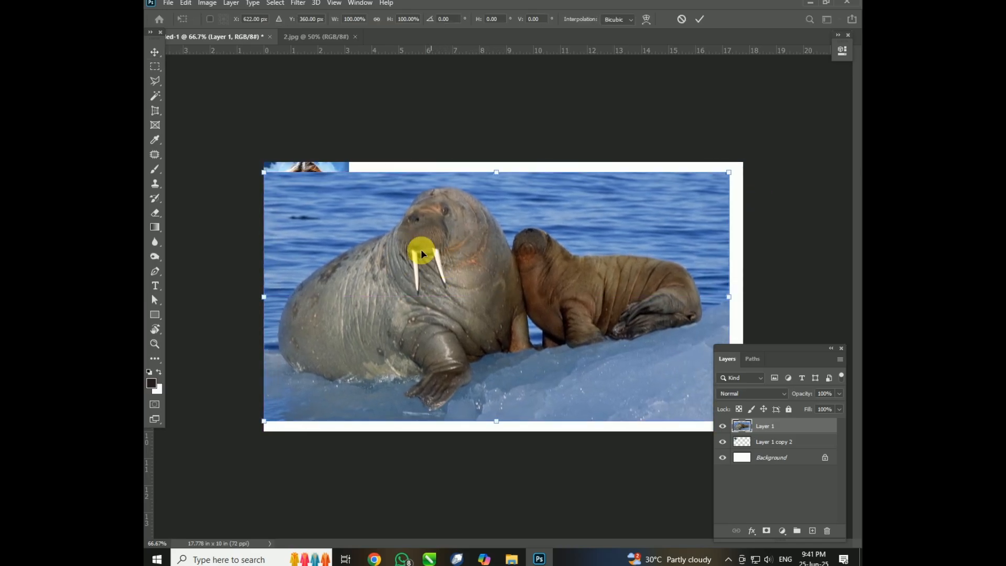
{"action": "left_click_drag", "start_coordinate": [265, 177], "coordinate": [372, 243]}
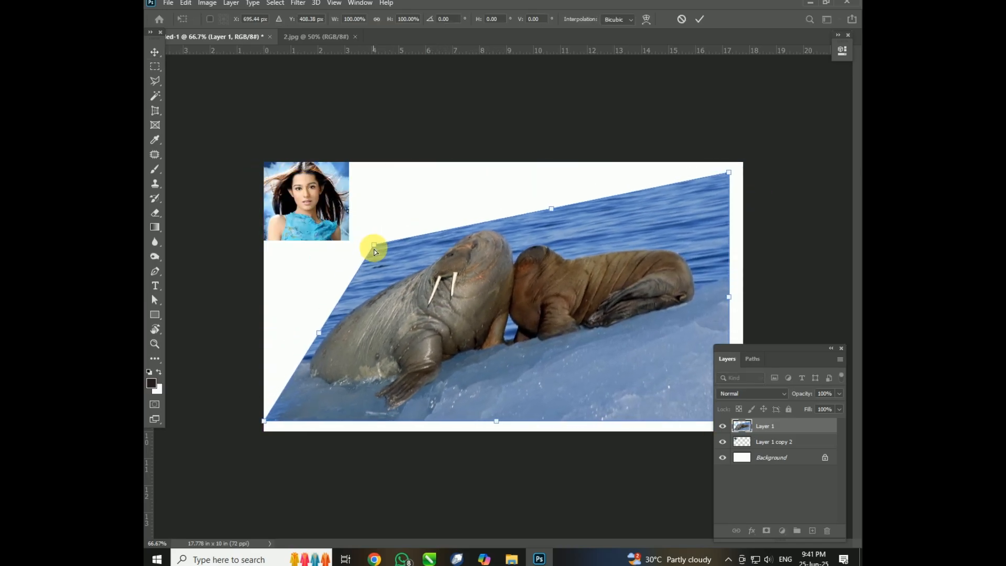
{"action": "key", "text": "ctrl+z"}
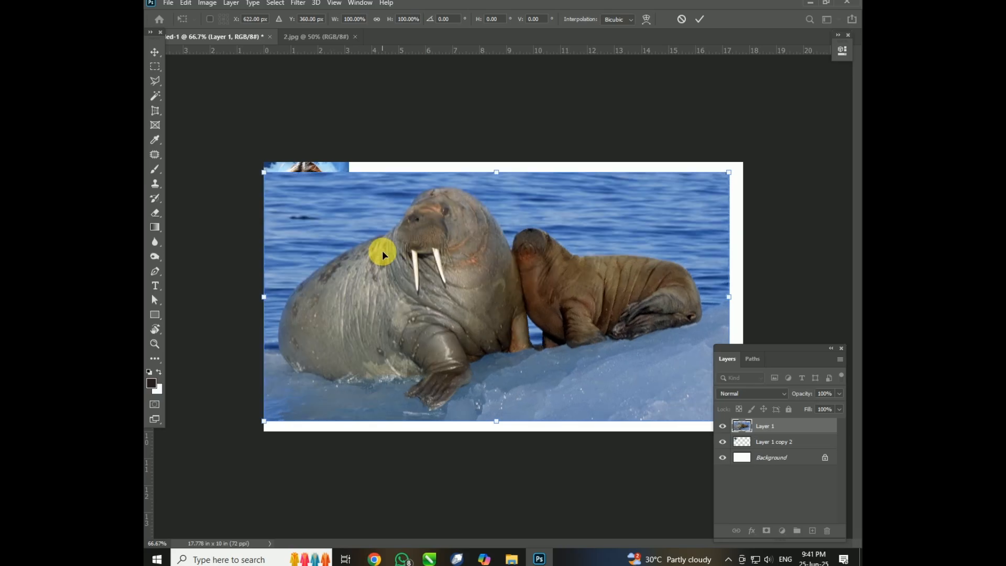
{"action": "left_click_drag", "start_coordinate": [263, 172], "coordinate": [434, 263]}
{"action": "left_click_drag", "start_coordinate": [499, 332], "coordinate": [413, 234]}
{"action": "key", "text": "Return"}
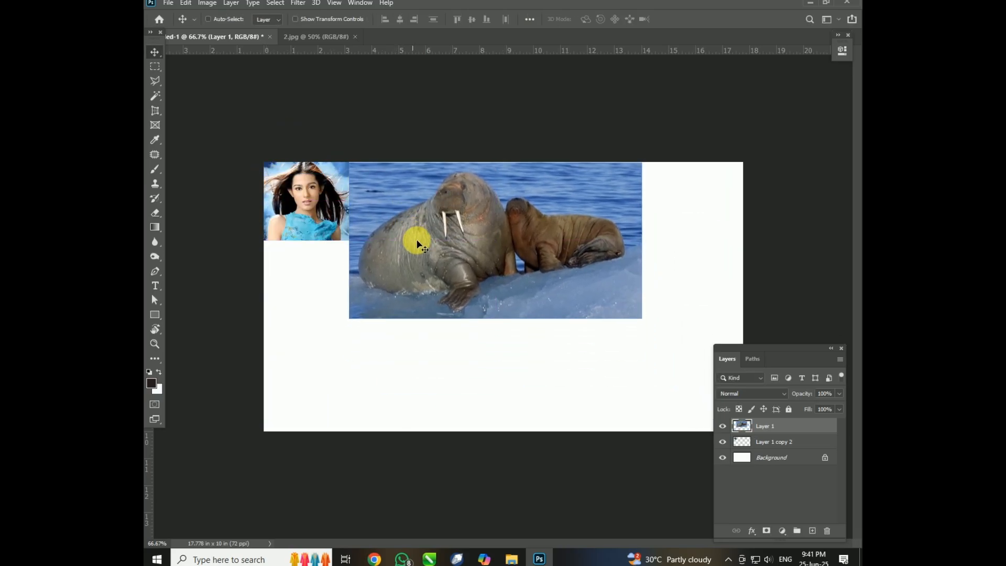
Return to 2.jpg, try moving the selected walrus area within the image, and undo the move.
{"action": "left_click", "coordinate": [296, 46]}
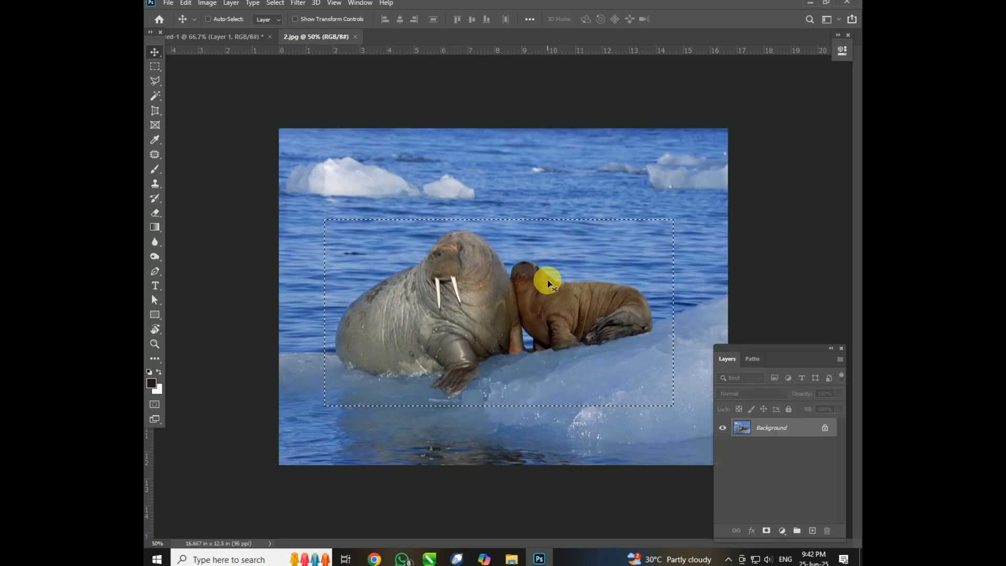
{"action": "left_click_drag", "start_coordinate": [570, 234], "coordinate": [504, 259]}
{"action": "key", "text": "ctrl+z"}
Deselect the rectangular walrus area and restore it with the Reselect command.
{"action": "key", "text": "ctrl+d"}
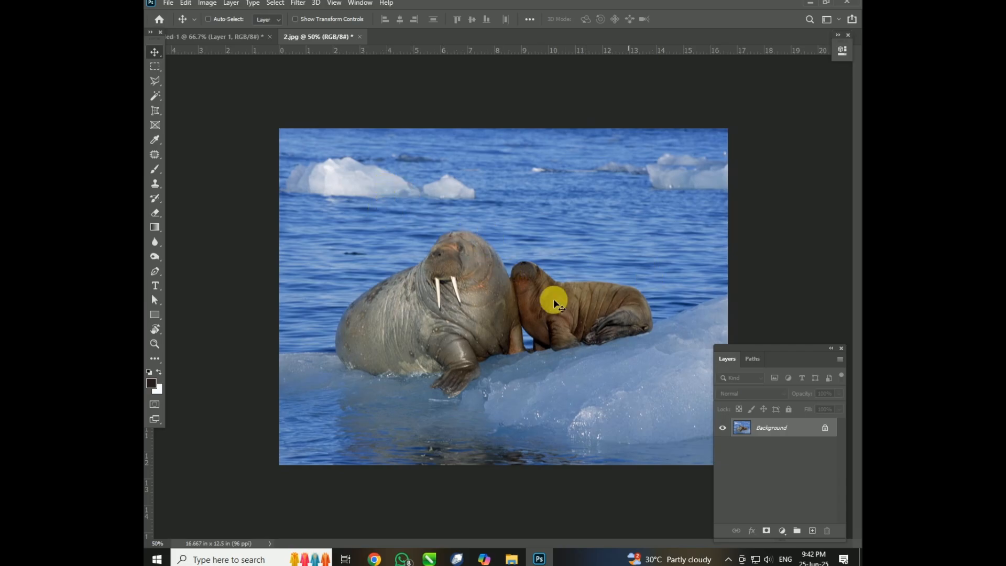
{"action": "left_click", "coordinate": [276, 3]}
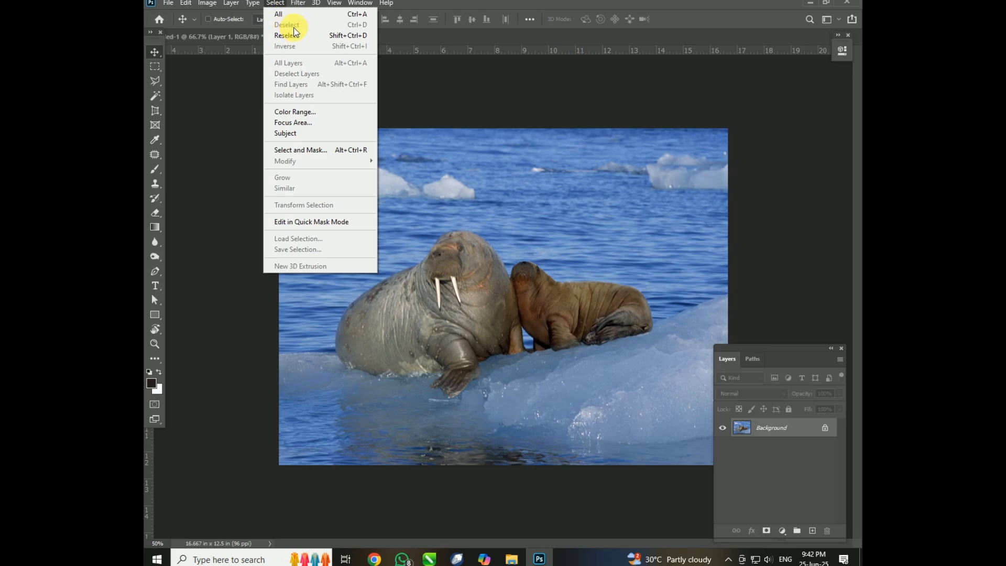
{"action": "left_click", "coordinate": [341, 36]}
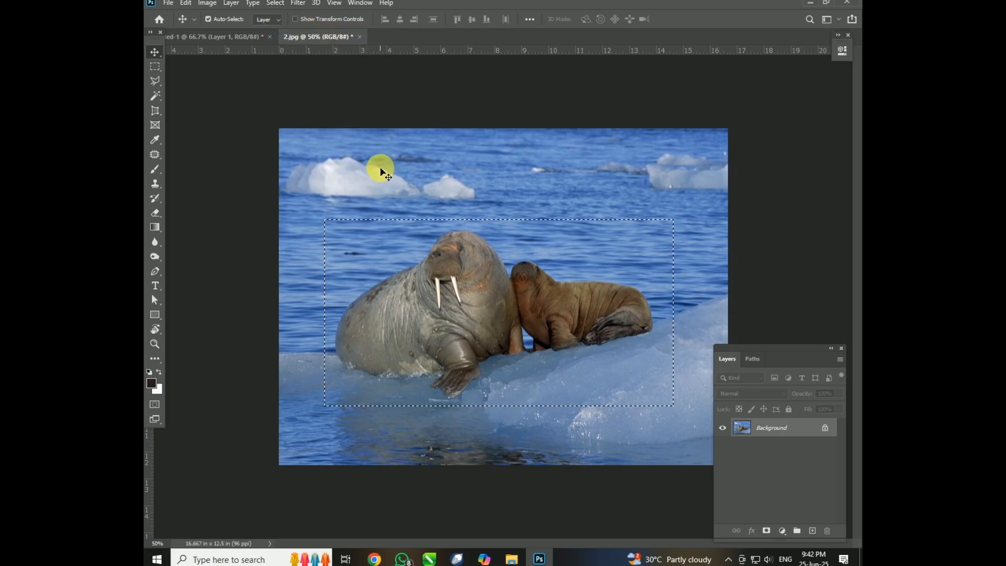
Draw an elliptical selection over the large walrus with the Elliptical Marquee Tool and shift the outline to reposition it.
{"action": "left_click", "coordinate": [155, 70]}
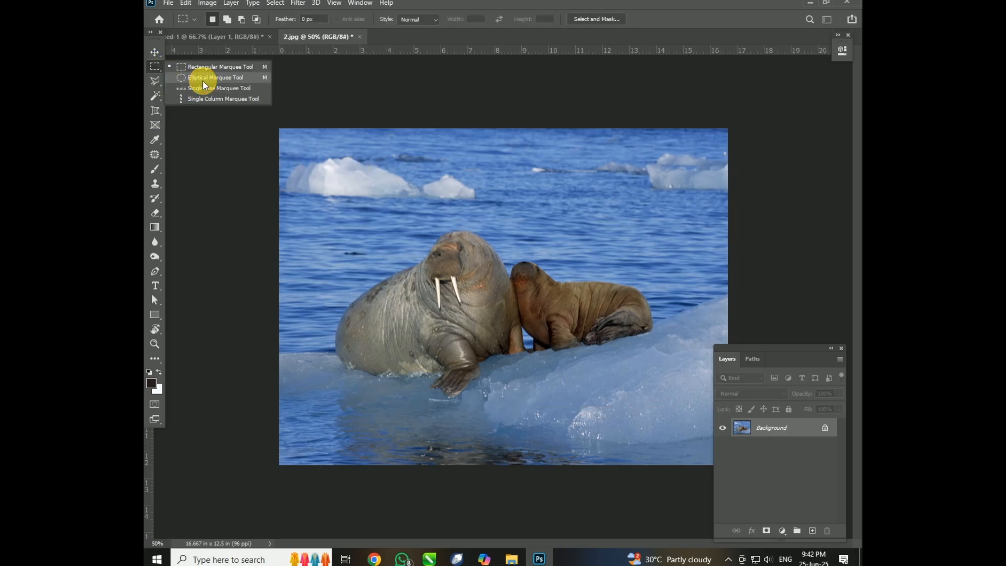
{"action": "left_click", "coordinate": [202, 81]}
{"action": "left_click", "coordinate": [155, 68]}
{"action": "left_click", "coordinate": [206, 80]}
{"action": "left_click_drag", "start_coordinate": [417, 216], "coordinate": [556, 382]}
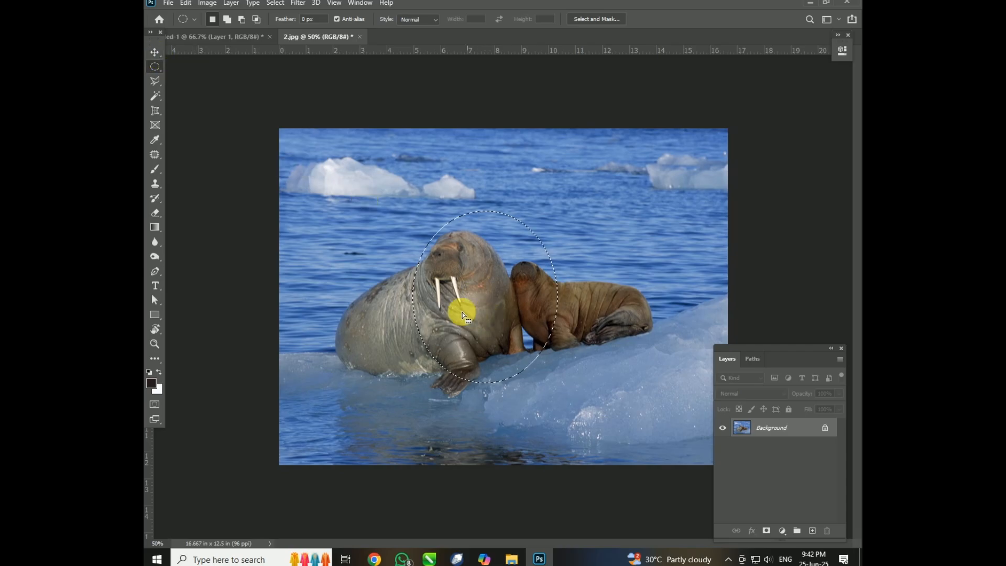
{"action": "left_click_drag", "start_coordinate": [525, 276], "coordinate": [491, 298]}
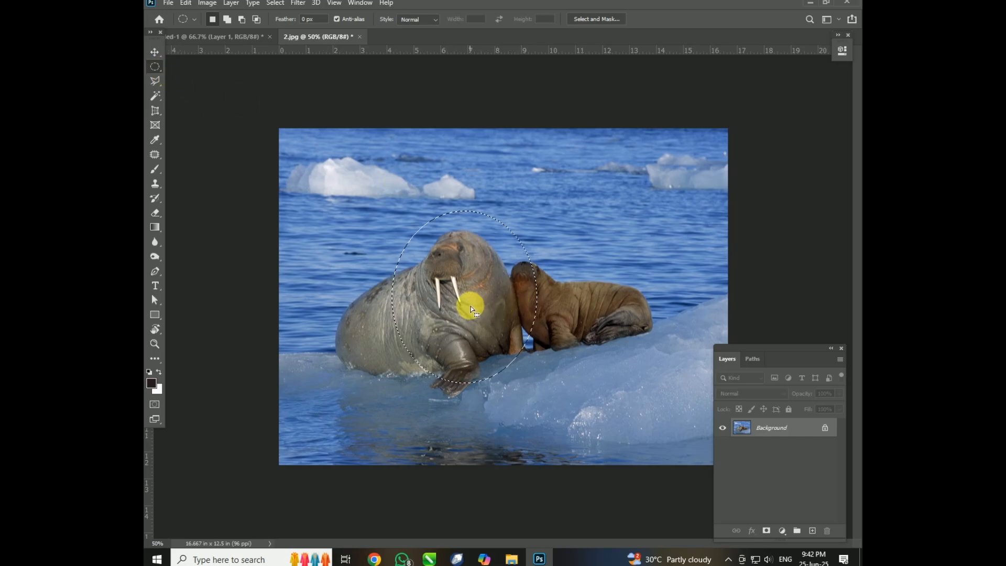
{"action": "mouse_move", "coordinate": [460, 305]}
{"action": "left_mouse_down"}
{"action": "mouse_move", "coordinate": [481, 309]}
{"action": "mouse_move", "coordinate": [450, 289]}
{"action": "left_mouse_up"}
Redraw the elliptical selection several times, ending with one around the large walrus's head and chest, and adjust its position.
{"action": "left_click_drag", "start_coordinate": [369, 205], "coordinate": [539, 383]}
{"action": "left_click_drag", "start_coordinate": [580, 233], "coordinate": [695, 349]}
{"action": "left_click_drag", "start_coordinate": [403, 207], "coordinate": [553, 384]}
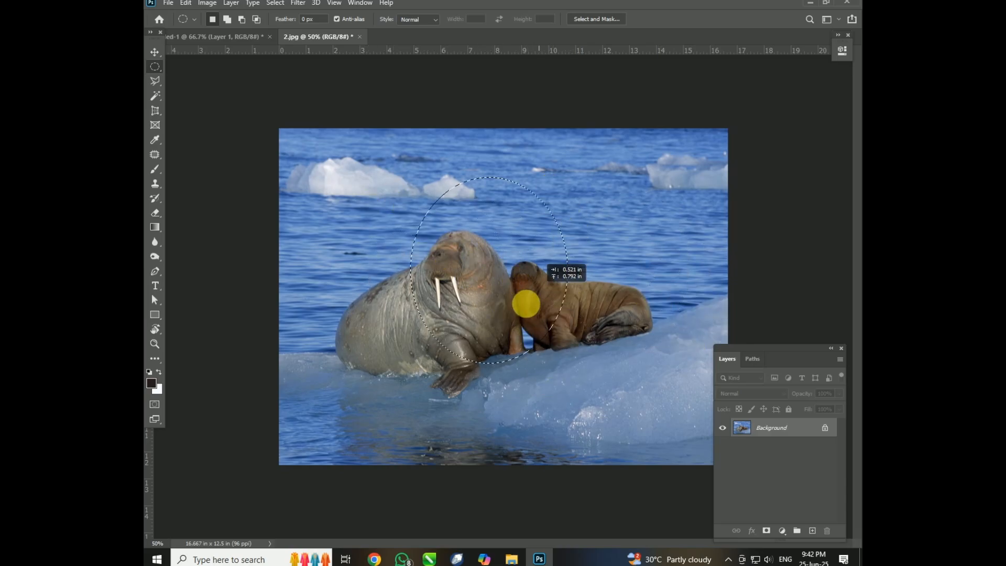
{"action": "left_click_drag", "start_coordinate": [502, 300], "coordinate": [509, 308]}
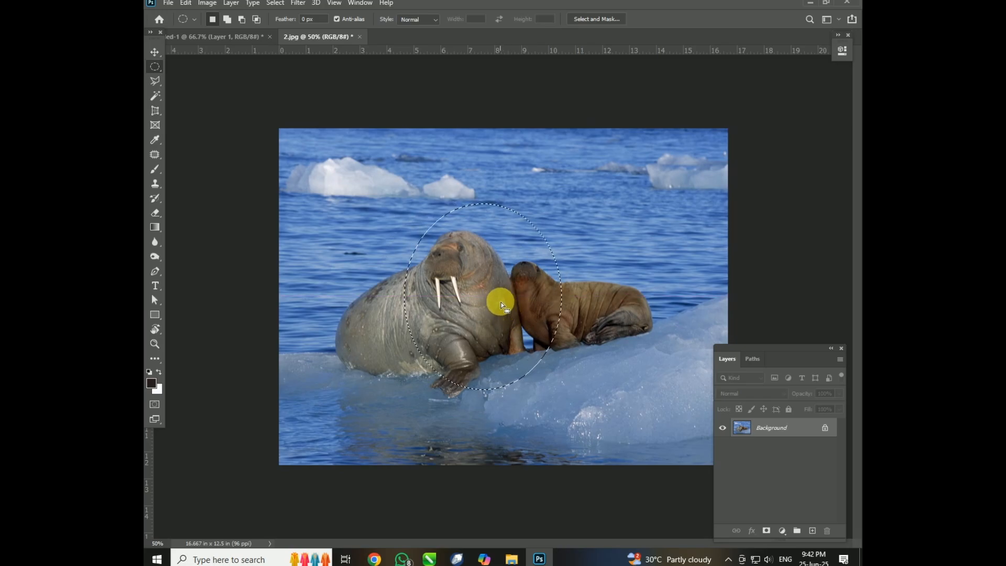
Copy the elliptical walrus selection into the untitled document, scale it to about 43% and place it on the right of the rectangular walrus image.
{"action": "left_click", "coordinate": [155, 52]}
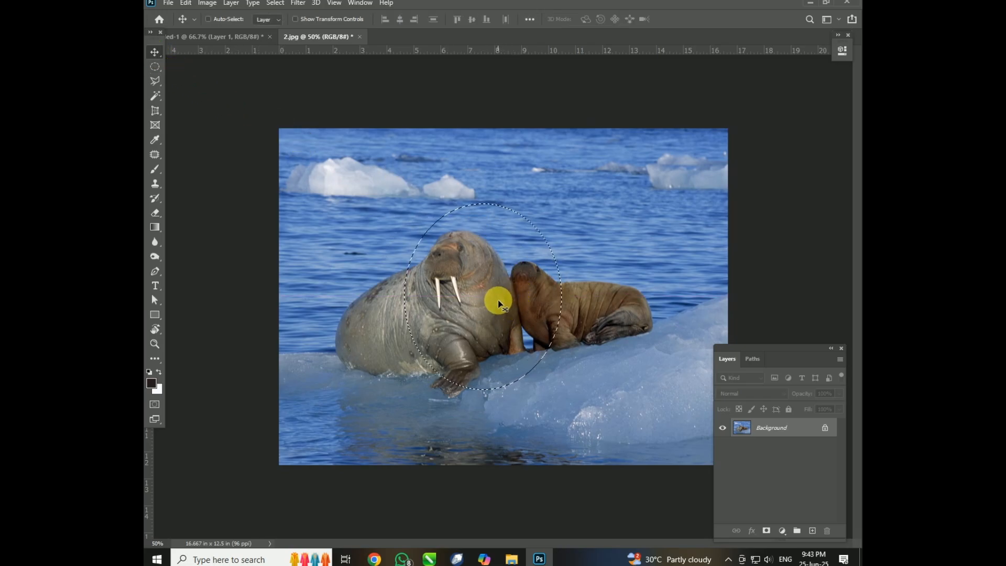
{"action": "left_click", "coordinate": [155, 67]}
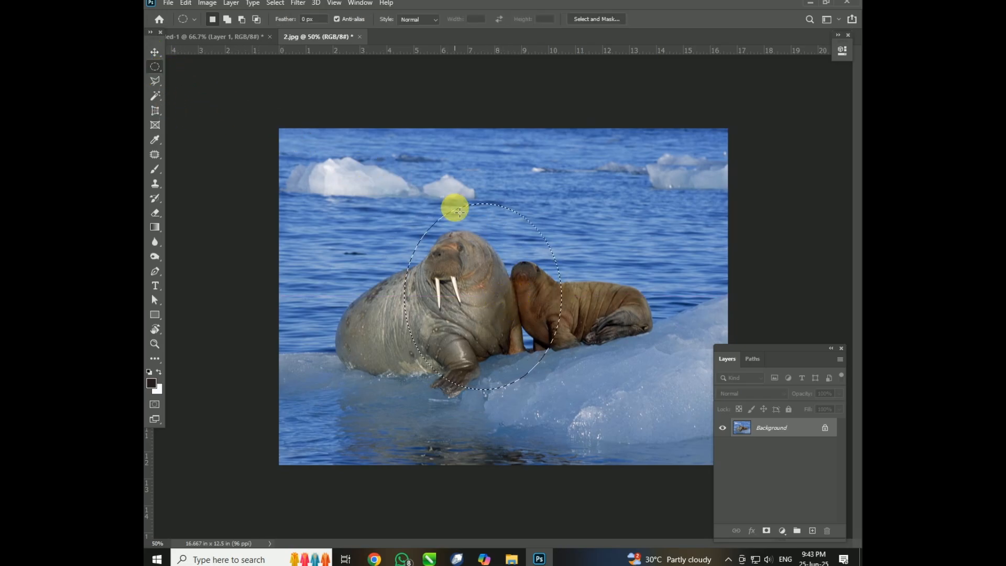
{"action": "key", "text": "v"}
{"action": "left_click_drag", "start_coordinate": [488, 272], "coordinate": [485, 302]}
{"action": "key", "text": "ctrl+t"}
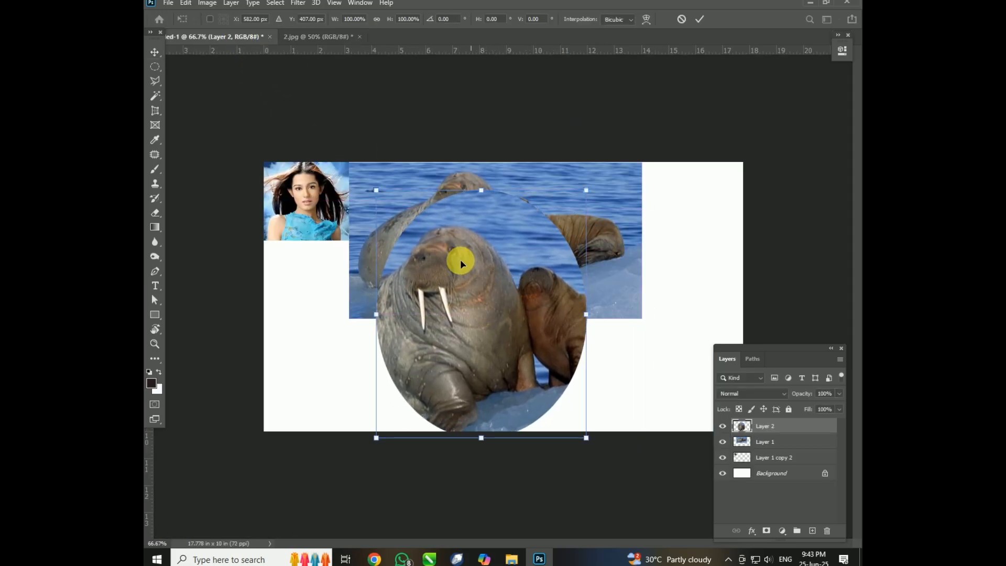
{"action": "left_click_drag", "start_coordinate": [377, 189], "coordinate": [727, 200]}
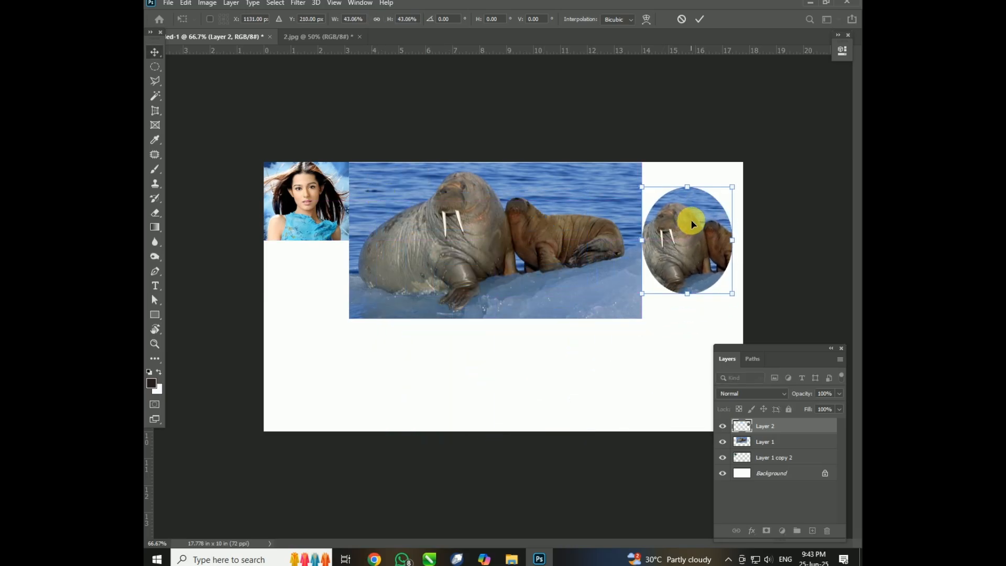
{"action": "key", "text": "Return"}
In 2.jpg, replace the elliptical selection with a Single Row Marquee selection just above the walruses and fill it.
{"action": "left_click", "coordinate": [331, 37]}
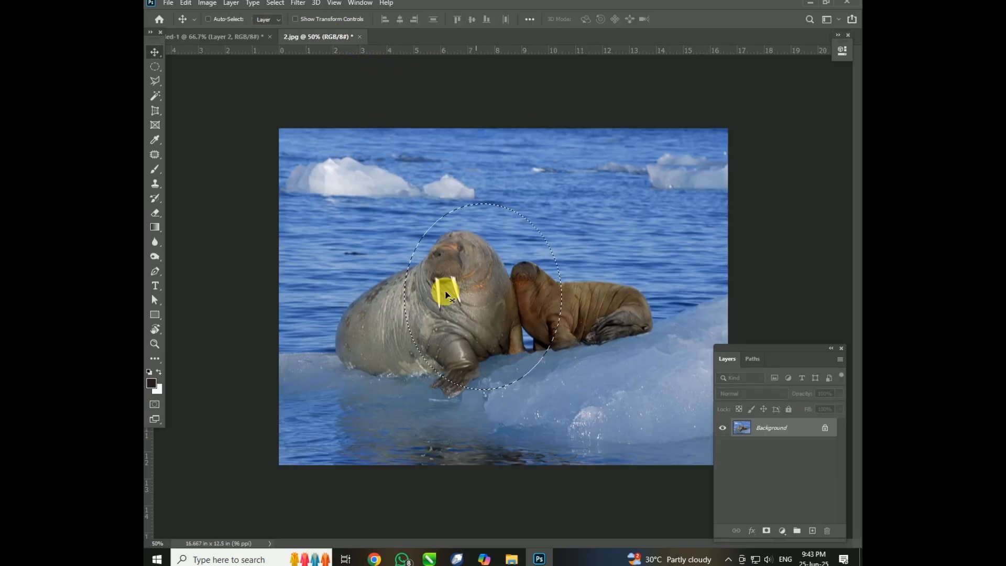
{"action": "key", "text": "ctrl+d"}
{"action": "left_click", "coordinate": [156, 70]}
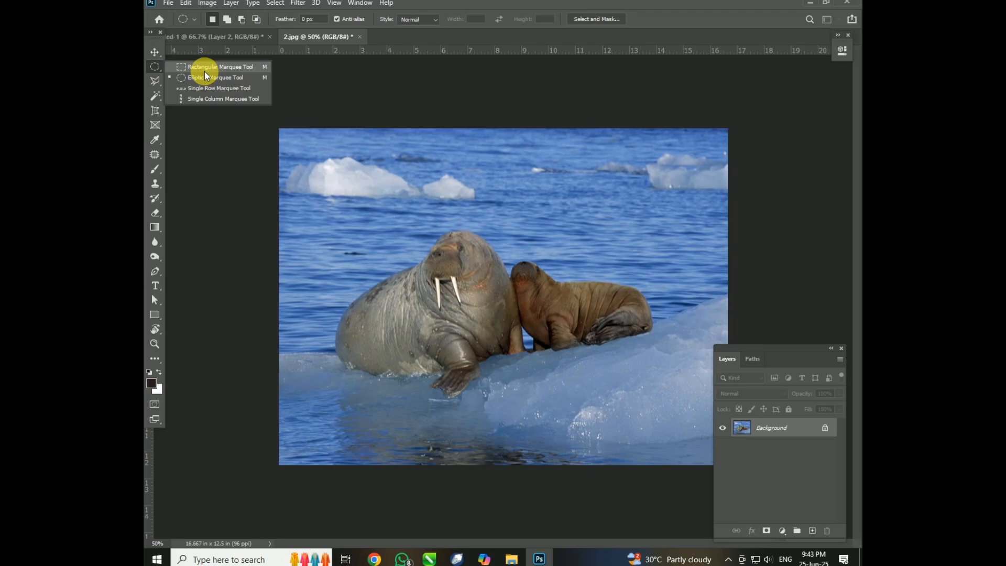
{"action": "left_click", "coordinate": [224, 90]}
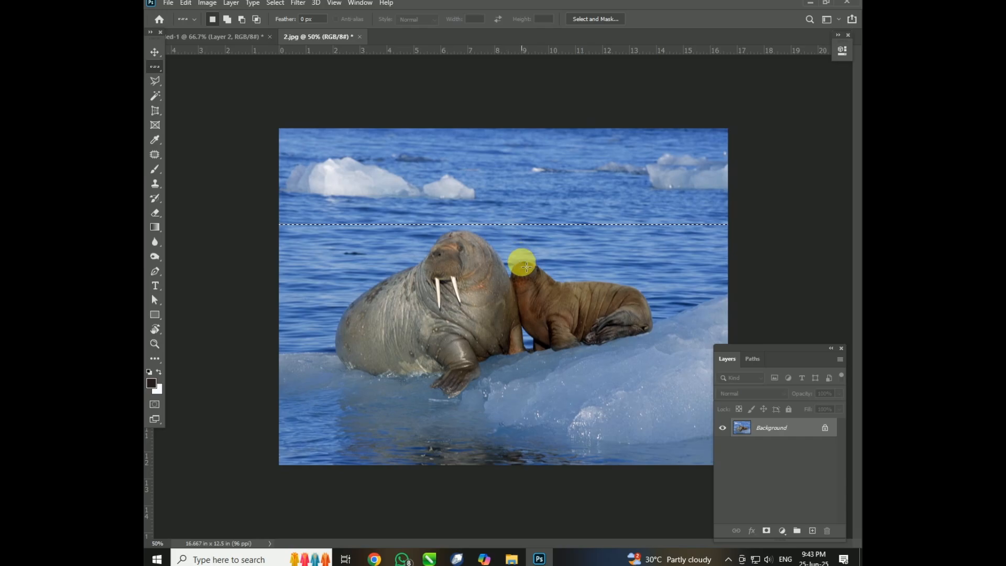
{"action": "key", "text": "shift+F5"}
{"action": "key", "text": "Return"}
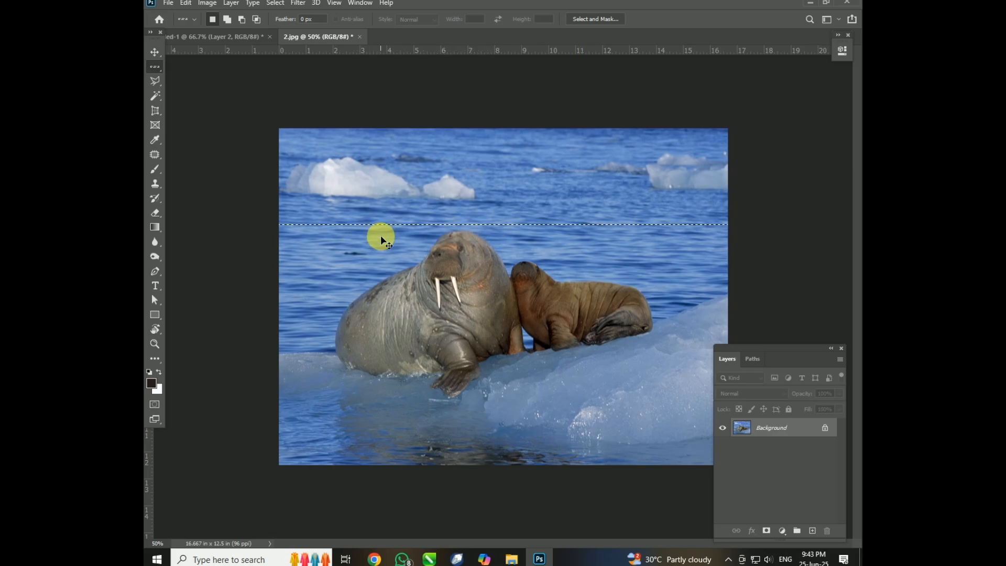
Make a Single Column Marquee selection through the large walrus and fill it with Background Color in Normal mode at 100% opacity.
{"action": "key", "text": "ctrl+d"}
{"action": "right_click", "coordinate": [151, 69]}
{"action": "left_click", "coordinate": [197, 99]}
{"action": "left_click", "coordinate": [455, 286]}
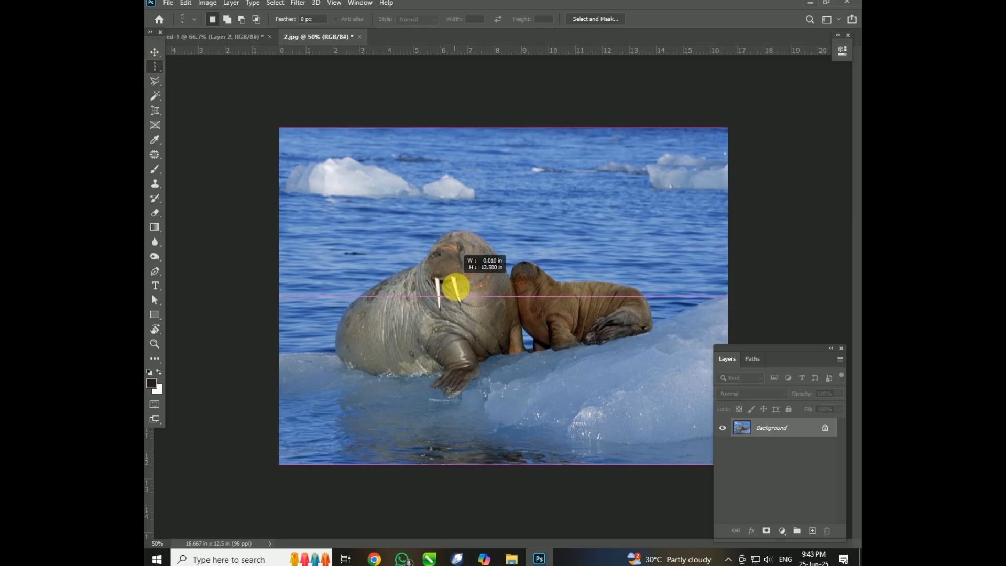
{"action": "key", "text": "shift+F5"}
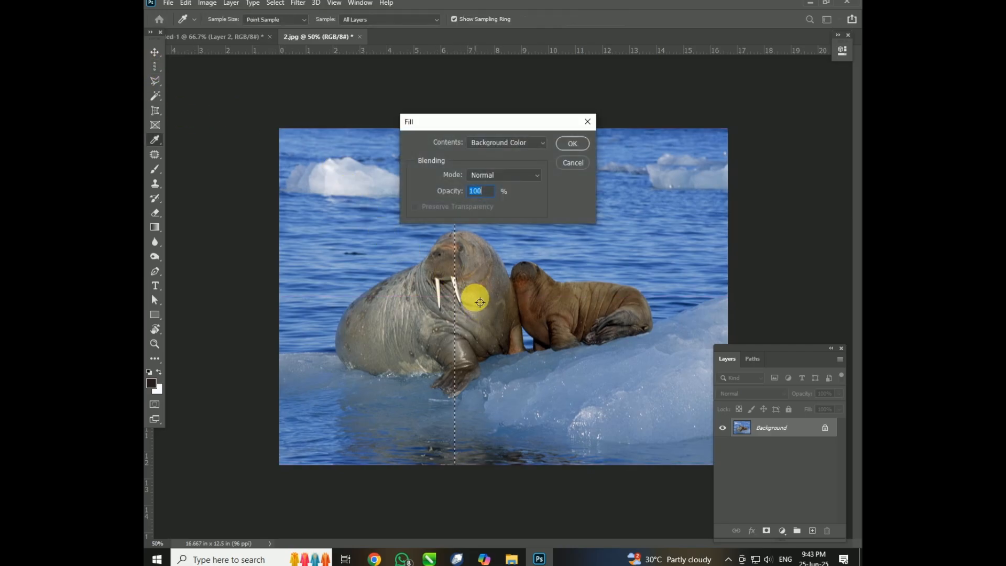
{"action": "left_click", "coordinate": [570, 144]}
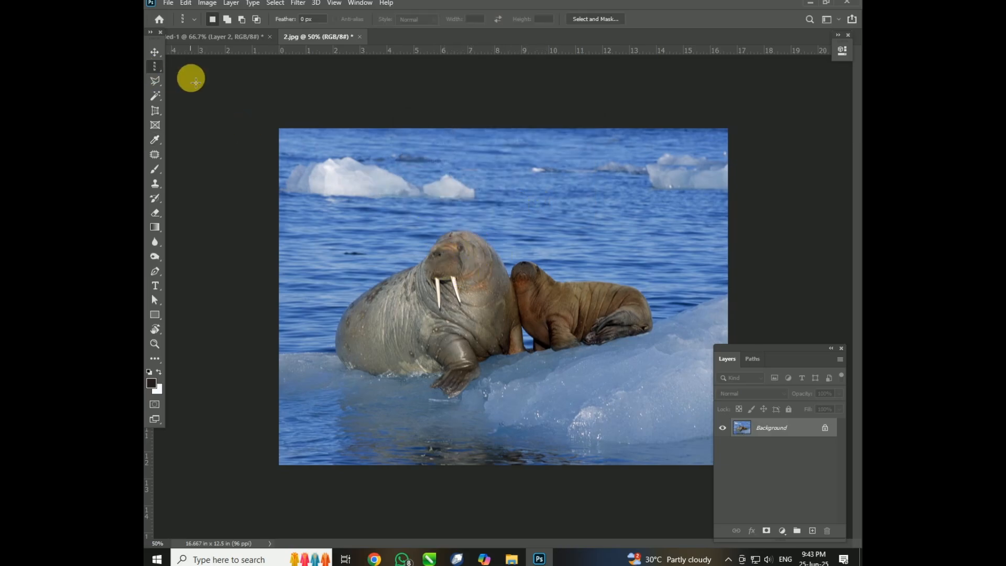
Switch to the Move tool and close 2.jpg without saving its changes.
{"action": "right_click", "coordinate": [155, 67]}
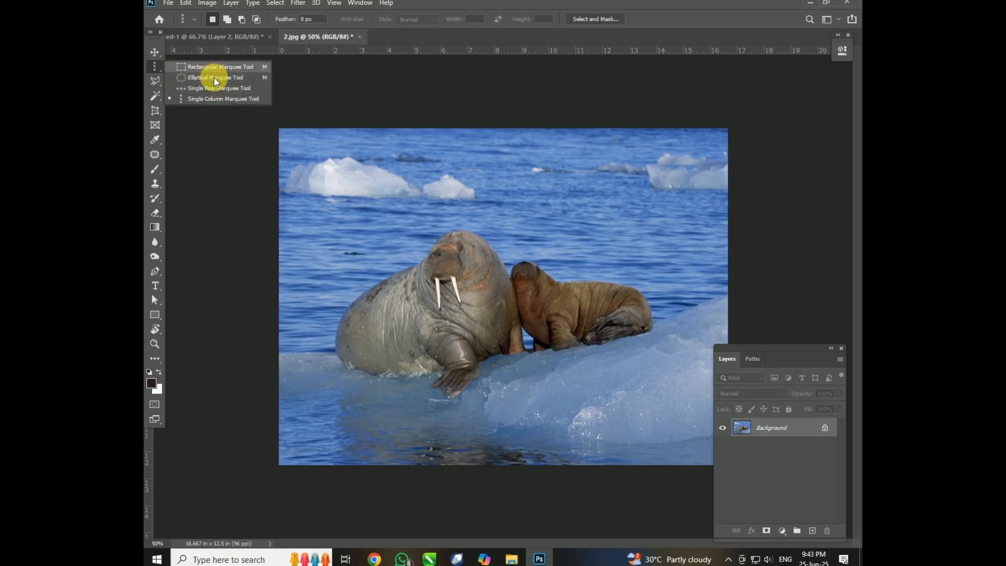
{"action": "left_click", "coordinate": [155, 52]}
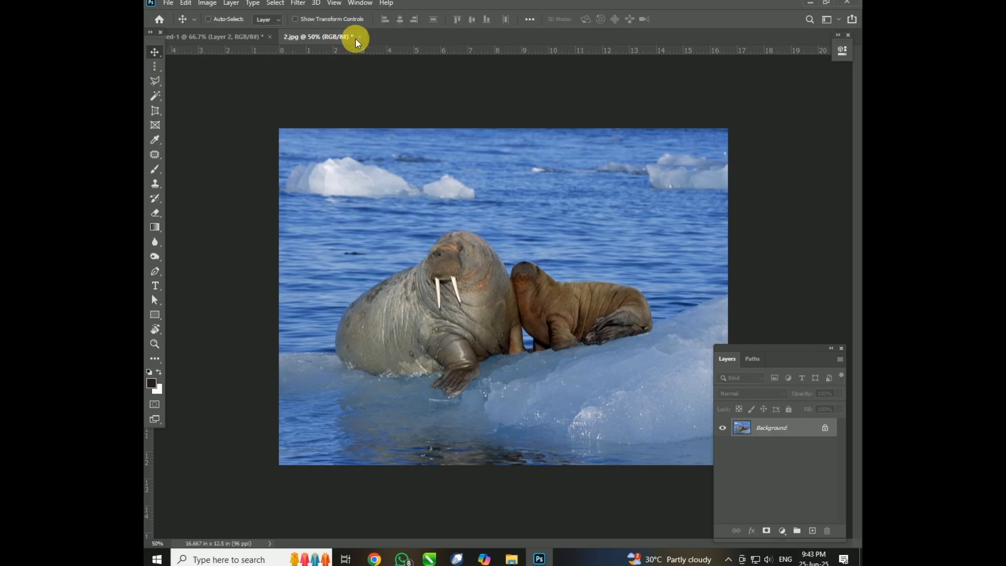
{"action": "left_click", "coordinate": [358, 37]}
{"action": "left_click", "coordinate": [510, 205]}
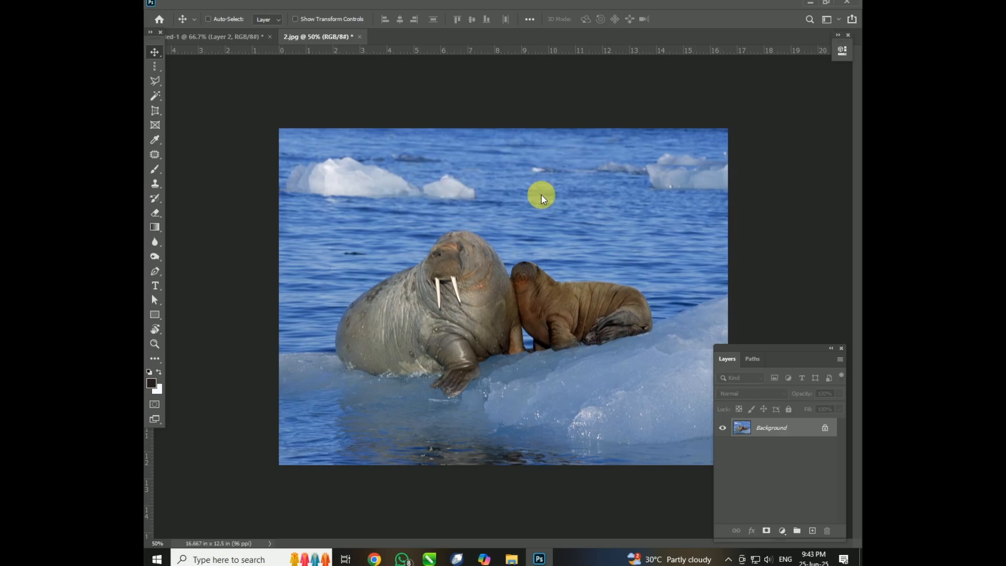
Open 6 still.jpg and draw an elliptical marquee selection around the smiling woman's head.
{"action": "key", "text": "ctrl+o"}
{"action": "scroll", "coordinate": [474, 162], "scroll_direction": "down", "scroll_amount": 1}
{"action": "left_click", "coordinate": [345, 190]}
{"action": "double_click", "coordinate": [345, 187]}
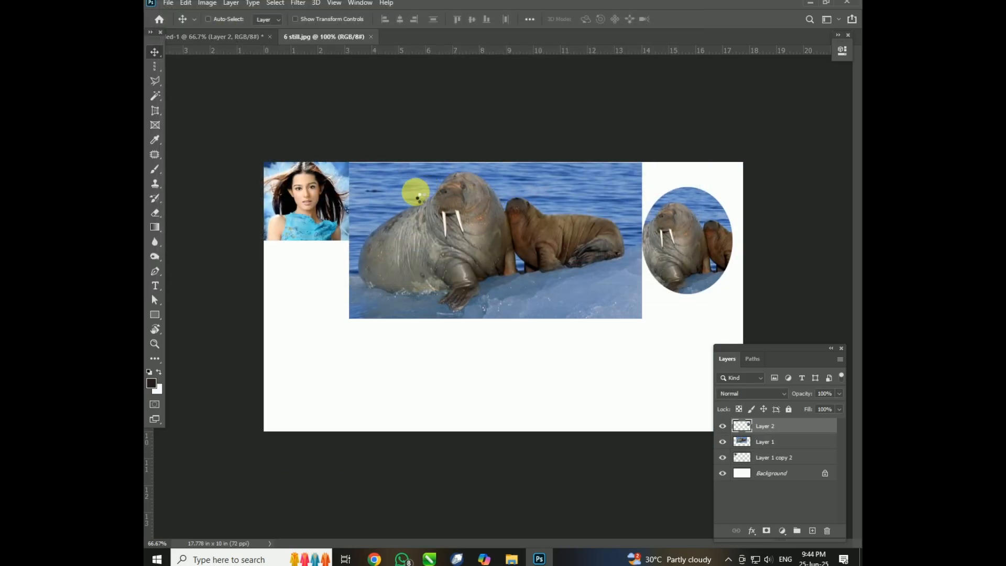
{"action": "right_click", "coordinate": [156, 68]}
{"action": "left_click", "coordinate": [199, 79]}
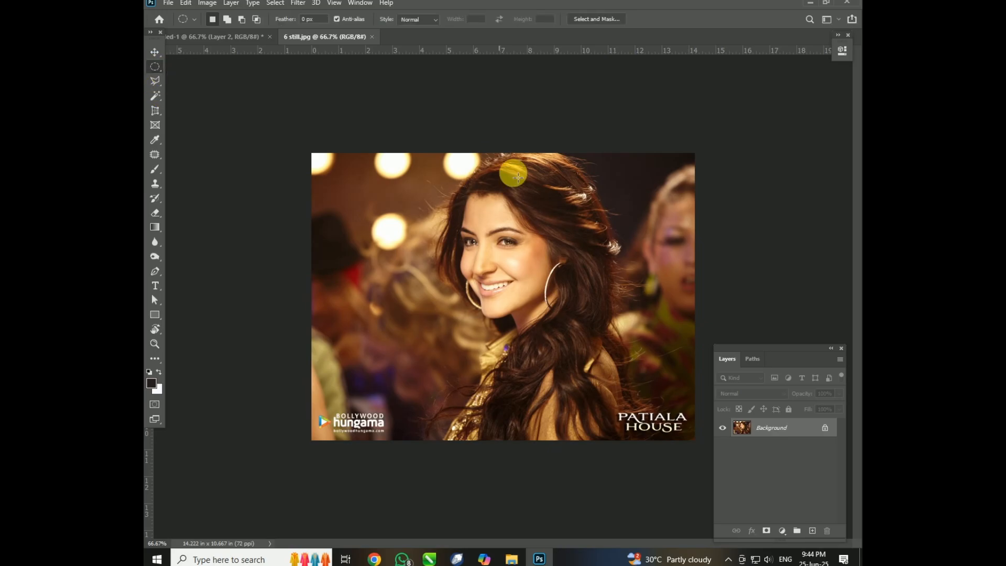
{"action": "left_click_drag", "start_coordinate": [436, 150], "coordinate": [626, 349]}
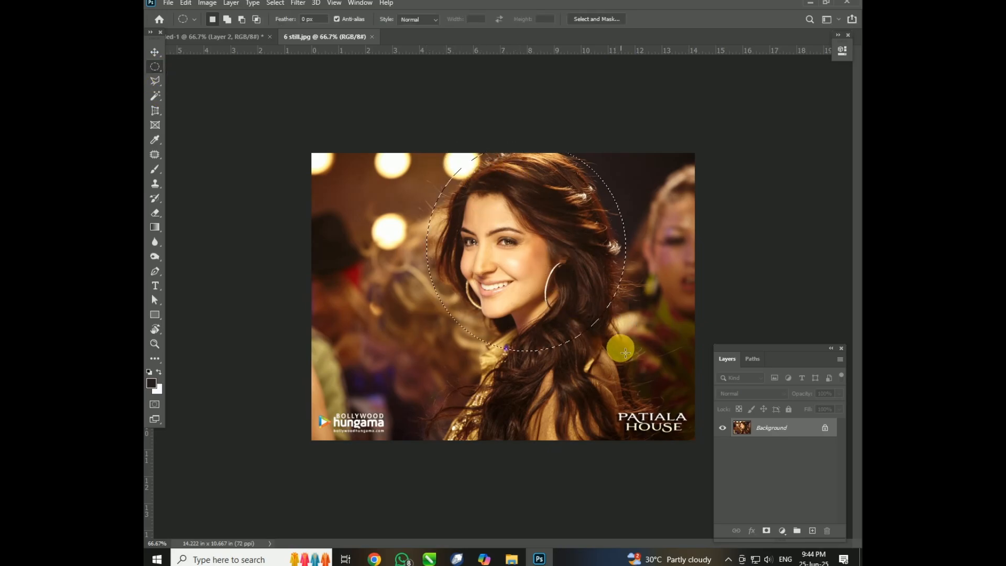
Copy the elliptical head selection from 6 still.jpg into the collage document over its lower-left area and close 6 still.jpg.
{"action": "key", "text": "v"}
{"action": "left_click_drag", "start_coordinate": [350, 38], "coordinate": [455, 169]}
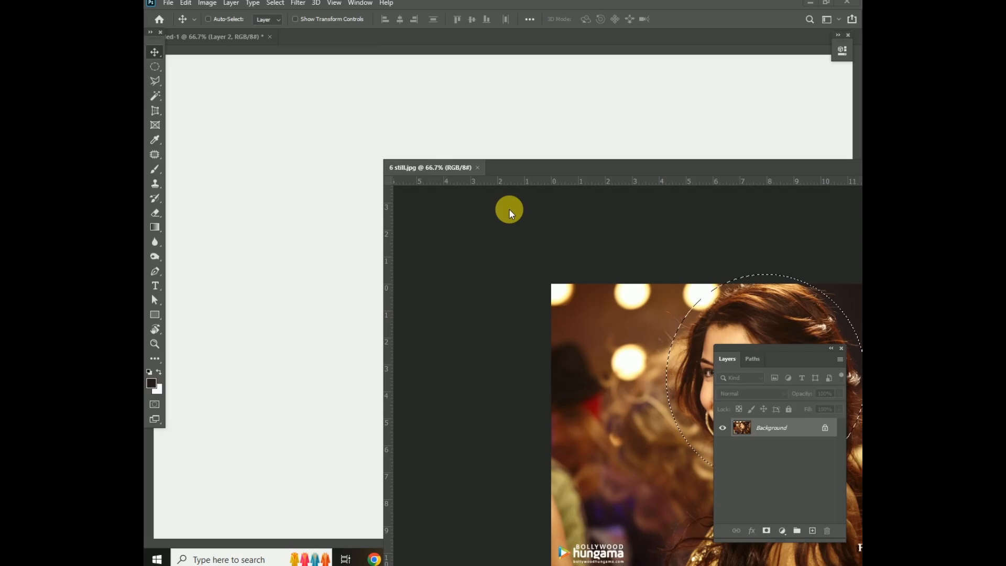
{"action": "left_click_drag", "start_coordinate": [602, 333], "coordinate": [333, 348]}
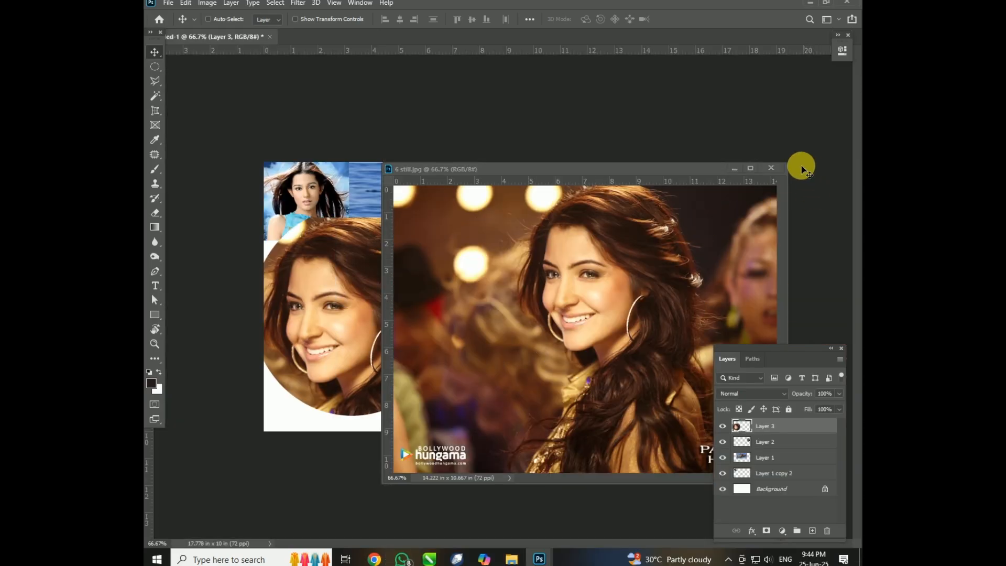
{"action": "left_click", "coordinate": [800, 165]}
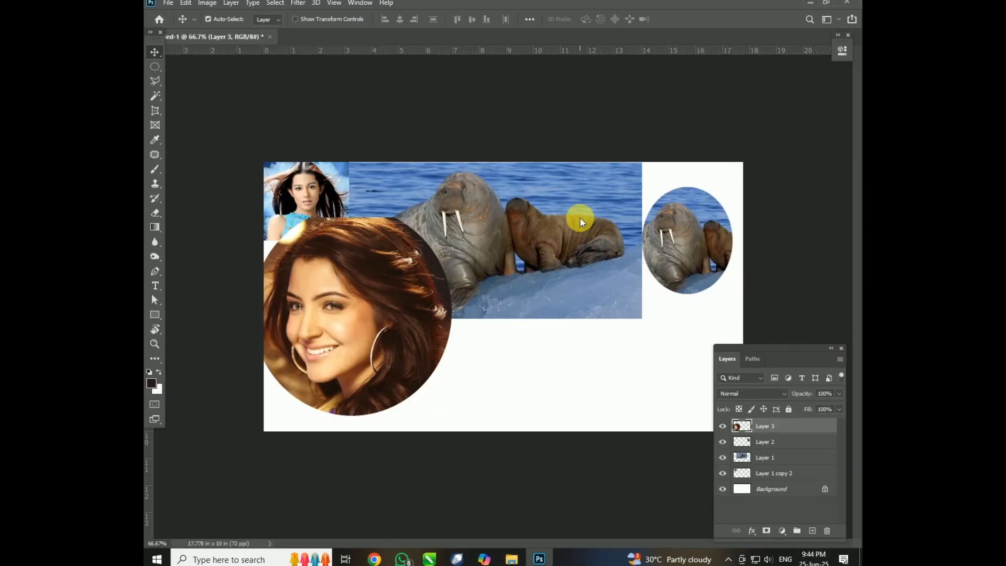
Open 4 sushmita-sen.jpg and draw a rectangular marquee selection around the woman in the blue sari.
{"action": "key", "text": "ctrl+o"}
{"action": "scroll", "coordinate": [659, 140], "scroll_direction": "down", "scroll_amount": 1}
{"action": "double_click", "coordinate": [660, 120]}
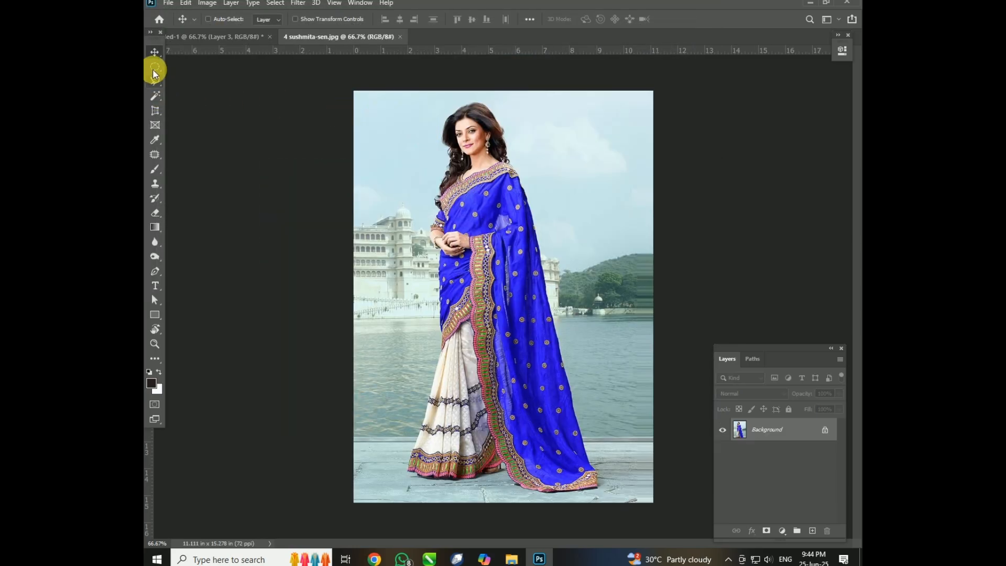
{"action": "right_click", "coordinate": [155, 69]}
{"action": "left_click", "coordinate": [199, 66]}
{"action": "left_click_drag", "start_coordinate": [482, 249], "coordinate": [609, 497]}
Copy the rectangular selection of the woman in the sari into the collage document and close 4 sushmita-sen.jpg.
{"action": "key", "text": "v"}
{"action": "left_click_drag", "start_coordinate": [382, 36], "coordinate": [677, 221]}
{"action": "left_click_drag", "start_coordinate": [565, 268], "coordinate": [363, 265]}
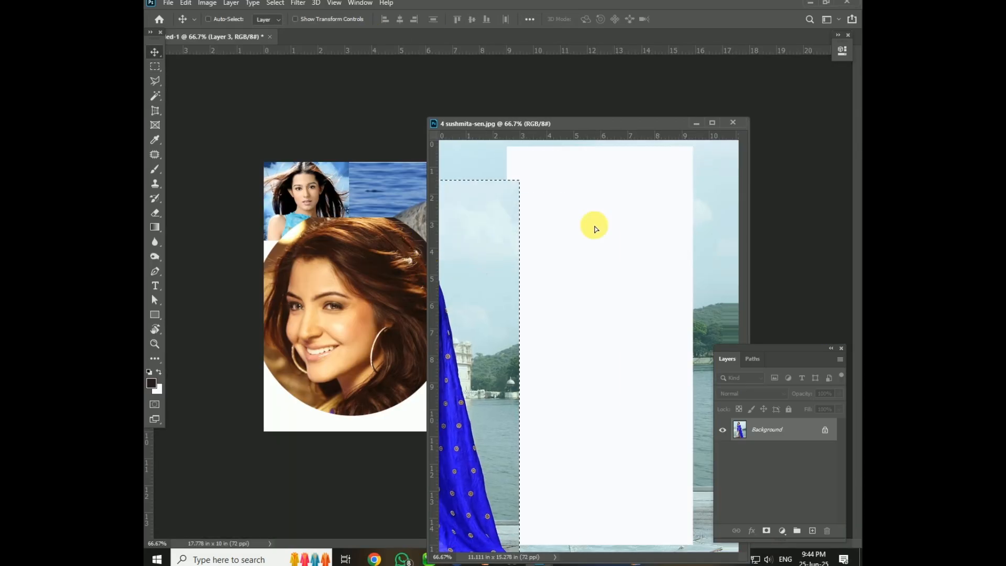
{"action": "left_click", "coordinate": [734, 121]}
Scale the sari woman's layer to about 48% and place it in the lower-right corner of the canvas.
{"action": "left_click_drag", "start_coordinate": [420, 224], "coordinate": [568, 243]}
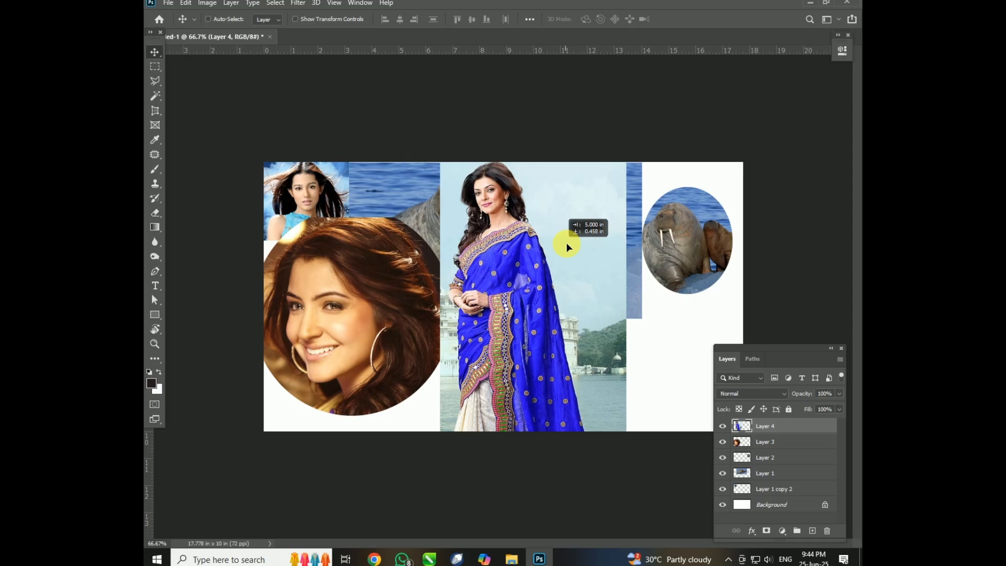
{"action": "key", "text": "ctrl+t"}
{"action": "left_click_drag", "start_coordinate": [634, 154], "coordinate": [712, 270]}
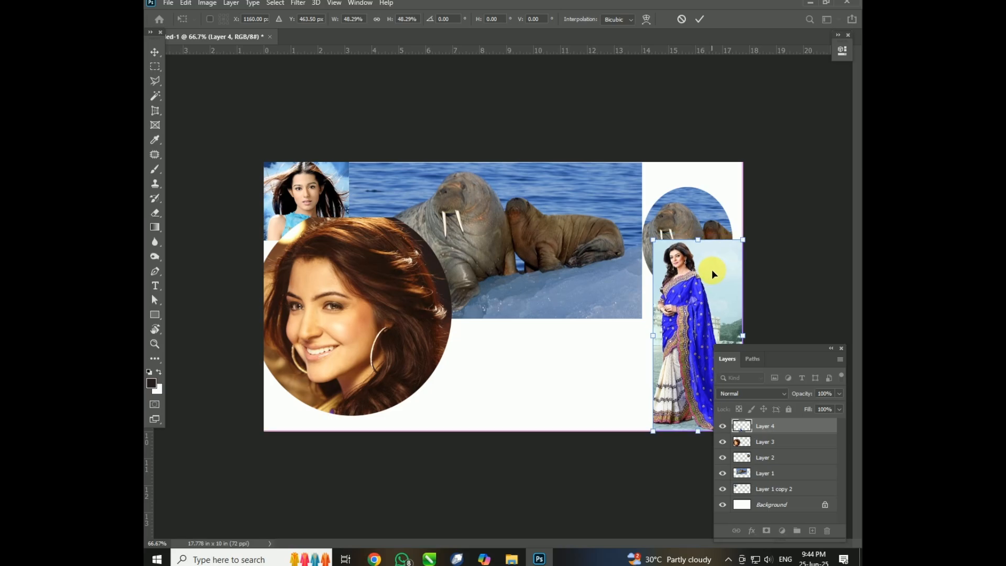
{"action": "key", "text": "Return"}
Scale the oval walrus cutout to about 70% and place it above the woman in the sari.
{"action": "left_click_drag", "start_coordinate": [694, 209], "coordinate": [639, 179]}
{"action": "key", "text": "ctrl+t"}
{"action": "left_click_drag", "start_coordinate": [631, 207], "coordinate": [712, 191]}
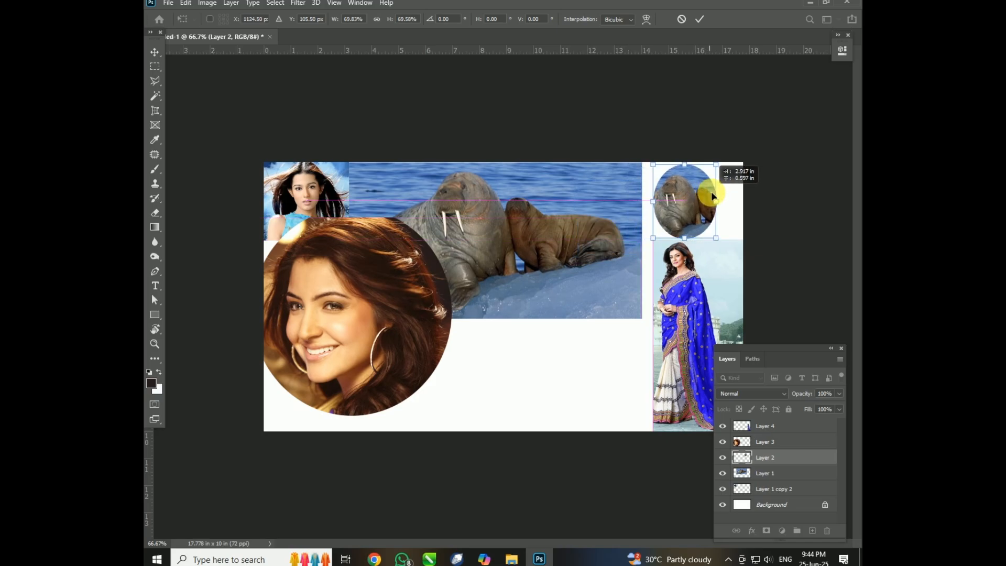
{"action": "key", "text": "Return"}
Select the round portrait of the smiling woman, scale it down and place it in the canvas's lower-left corner.
{"action": "right_click", "coordinate": [422, 291]}
{"action": "left_click", "coordinate": [442, 297]}
{"action": "left_click_drag", "start_coordinate": [443, 297], "coordinate": [505, 295]}
{"action": "key", "text": "ctrl+t"}
{"action": "left_click_drag", "start_coordinate": [552, 242], "coordinate": [354, 343]}
{"action": "key", "text": "Return"}
Place two copies of the turquoise-top portrait along the canvas's lower edge and shift the large walrus photo slightly right and down.
{"action": "left_click", "coordinate": [335, 217], "text": "ctrl"}
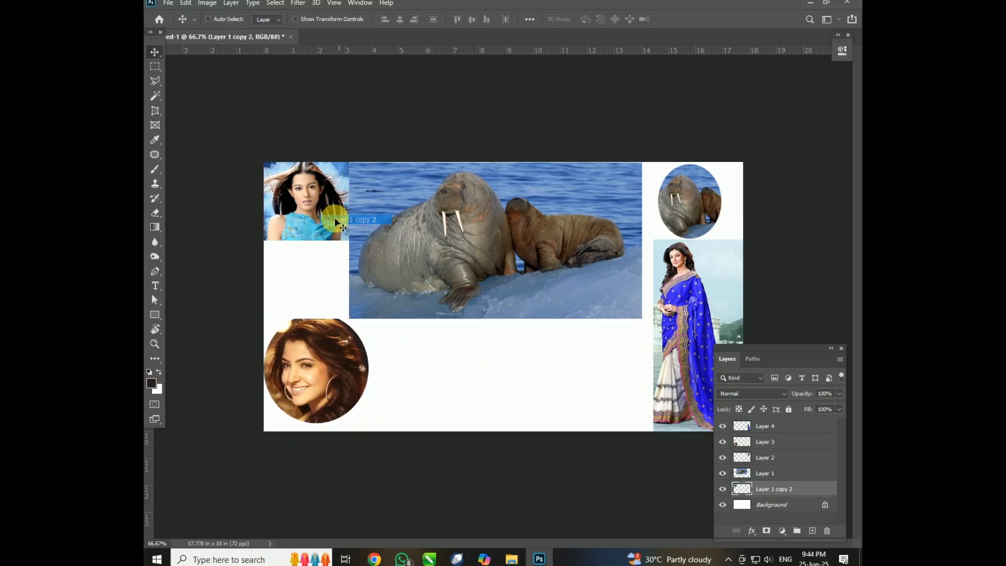
{"action": "left_click_drag", "start_coordinate": [323, 205], "coordinate": [602, 370]}
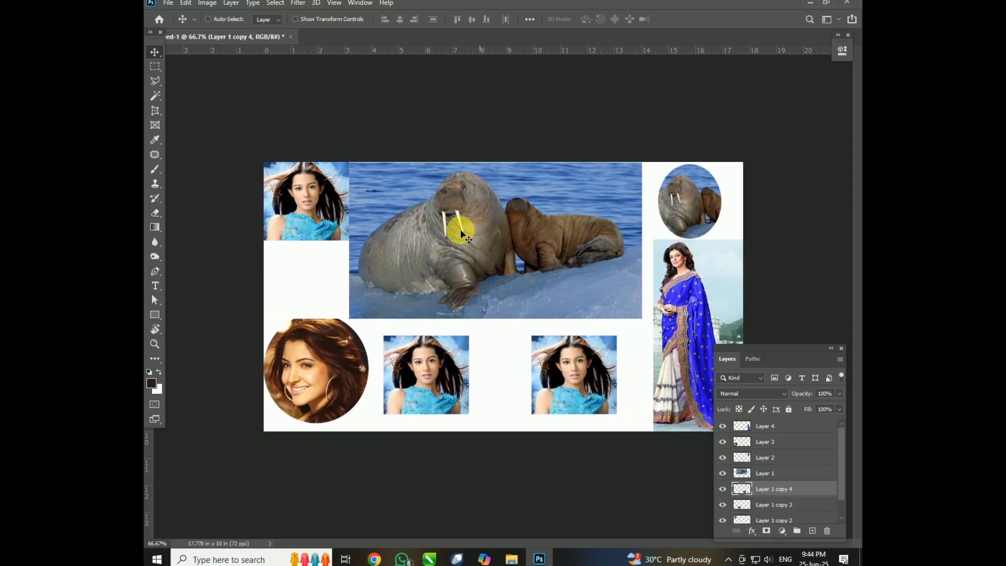
{"action": "left_click", "coordinate": [514, 223]}
{"action": "left_click_drag", "start_coordinate": [465, 224], "coordinate": [503, 229]}
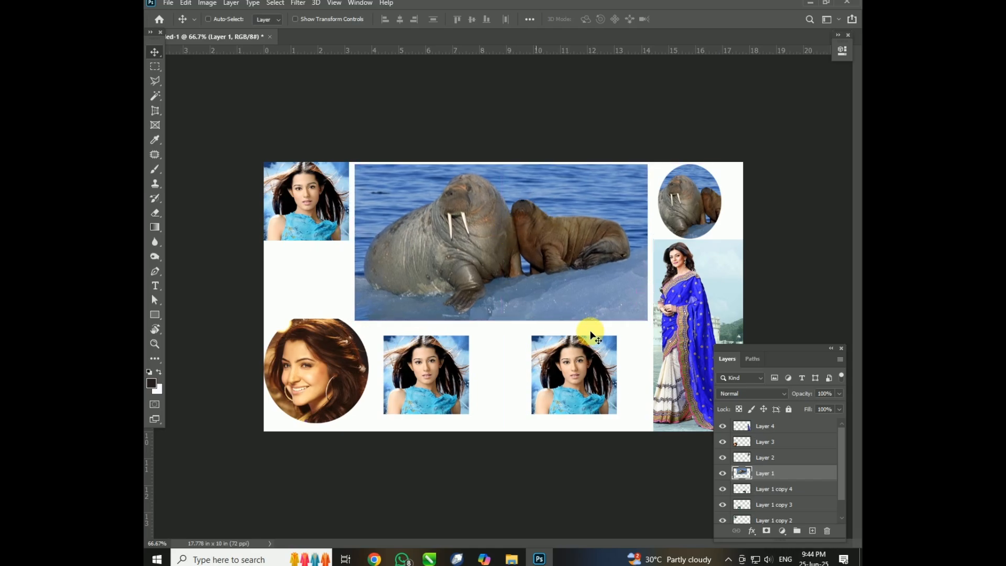
{"action": "left_click", "coordinate": [775, 426]}
{"action": "left_click", "coordinate": [781, 475]}
{"action": "left_click", "coordinate": [156, 65]}
{"action": "left_click", "coordinate": [155, 53]}
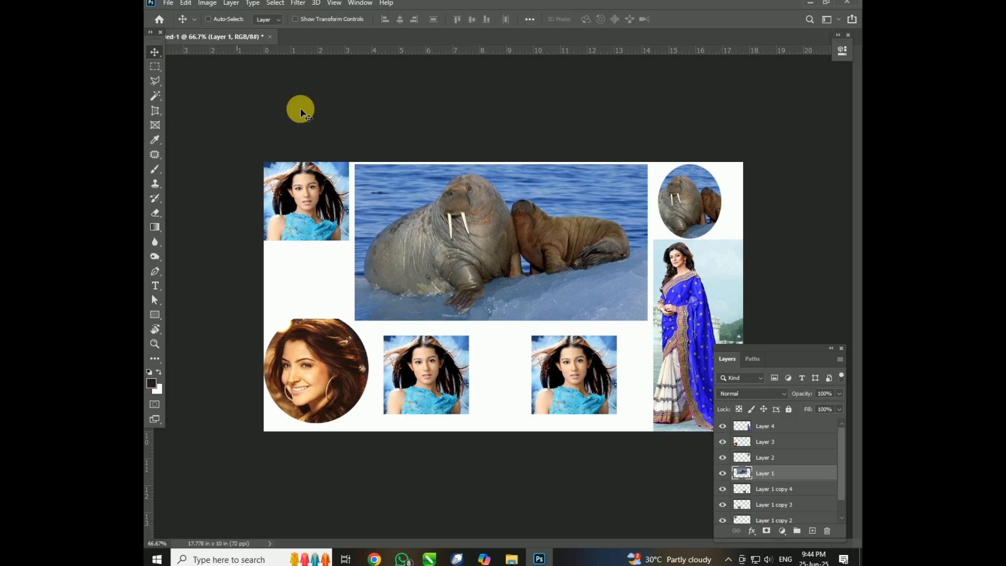